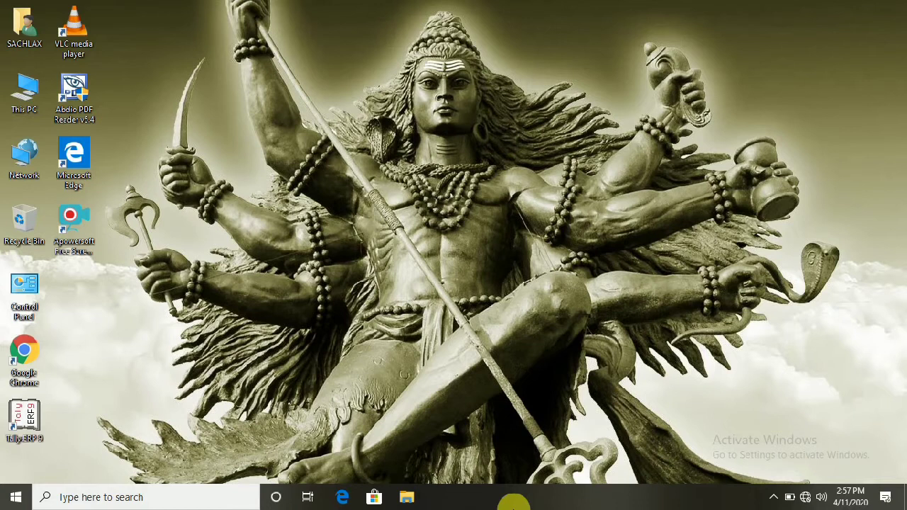
- Launch Excel from the Run box by typing Excel
key(super+r)
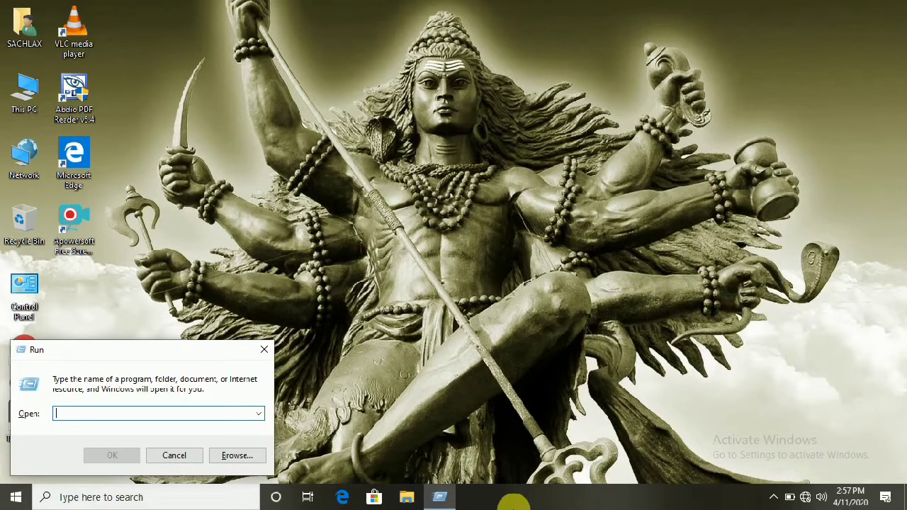
text(Excel)
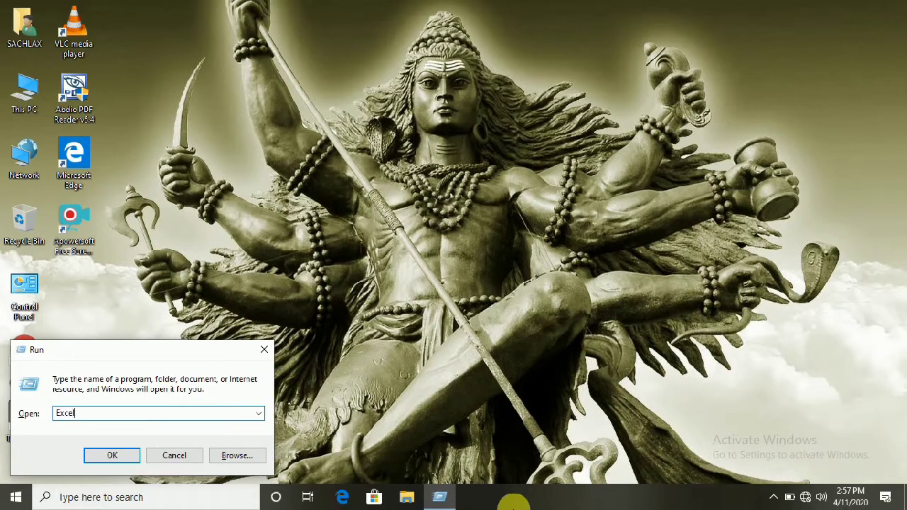
key(Return)
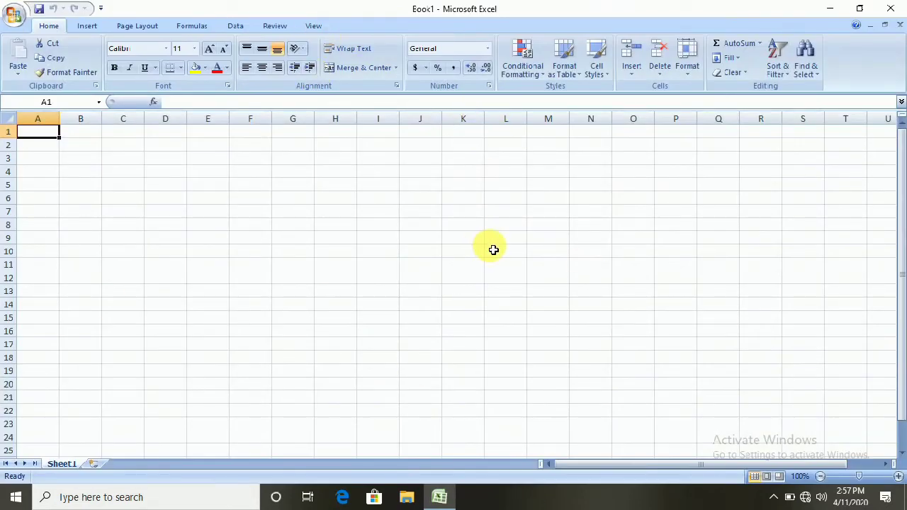
- Open the recent workbook All Excel Sheet, minimize and restore the window, then show Marksheet
click(14, 14)
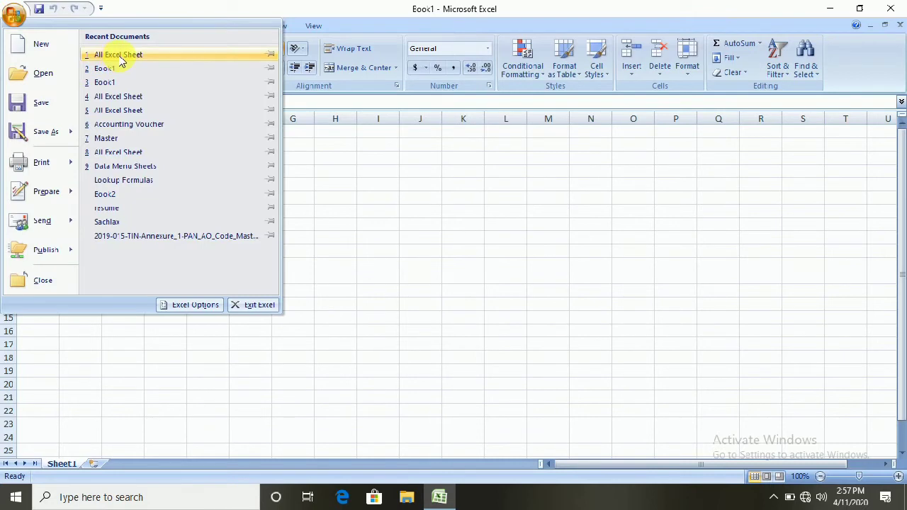
click(248, 236)
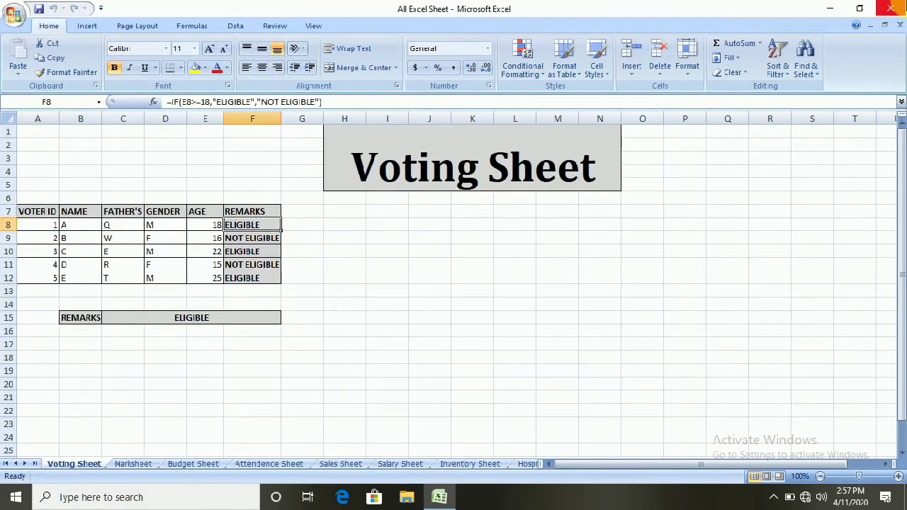
click(440, 497)
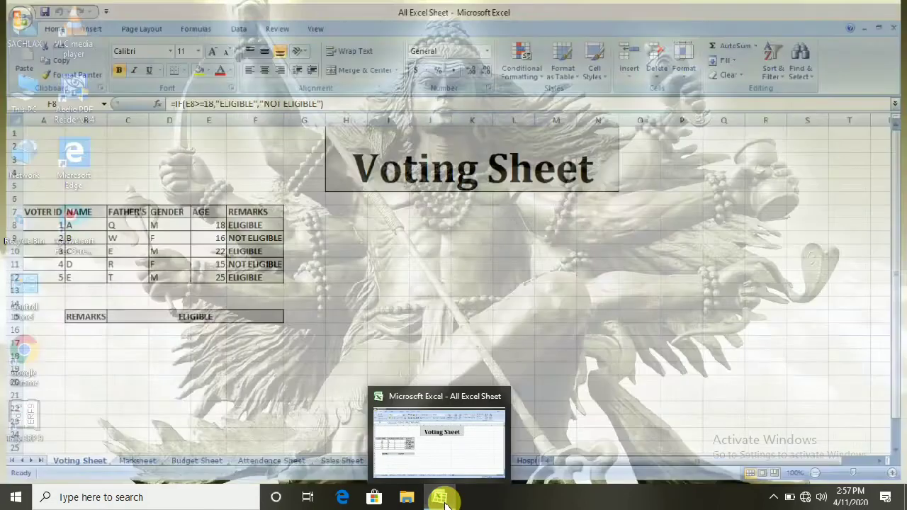
click(446, 453)
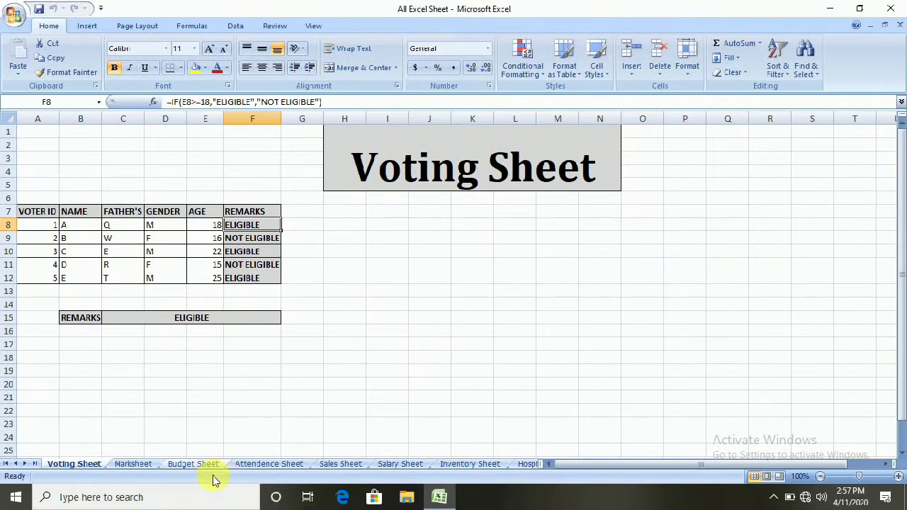
click(133, 464)
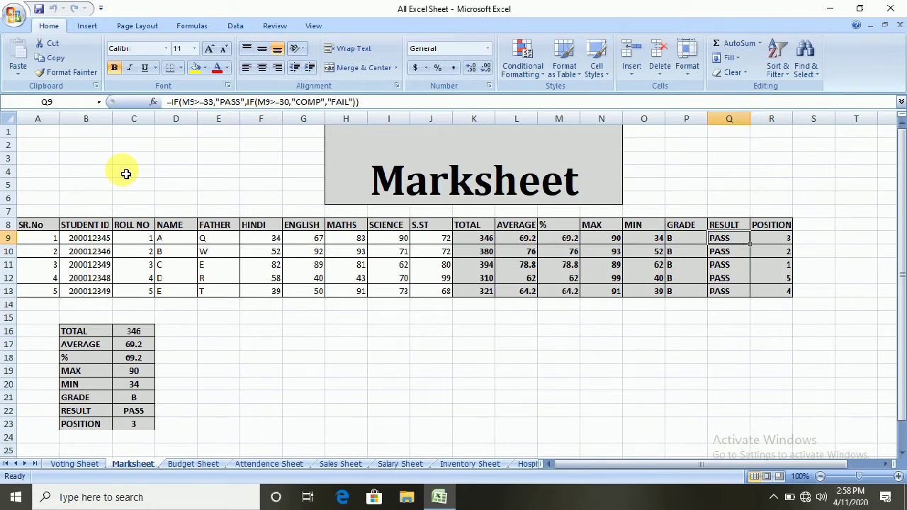
- Open and dismiss the Office button menu, then select the Quick Access Toolbar Save icon
click(20, 22)
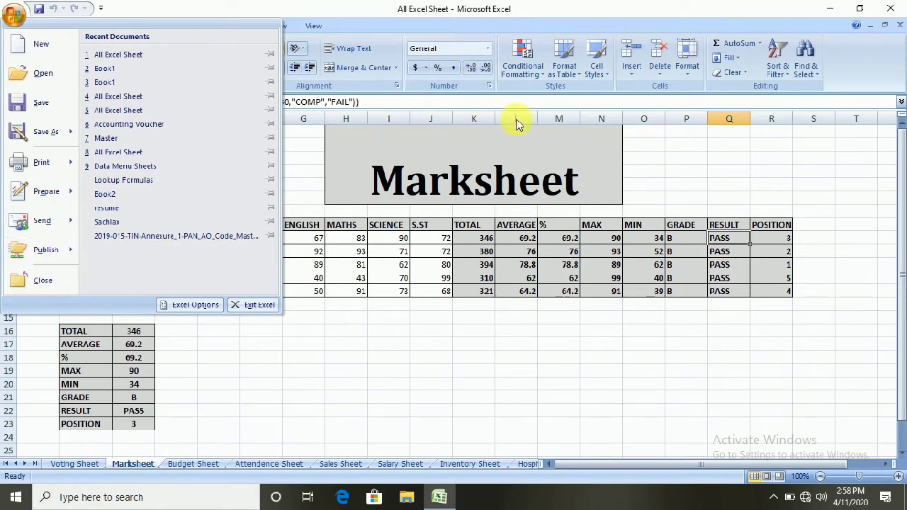
click(643, 127)
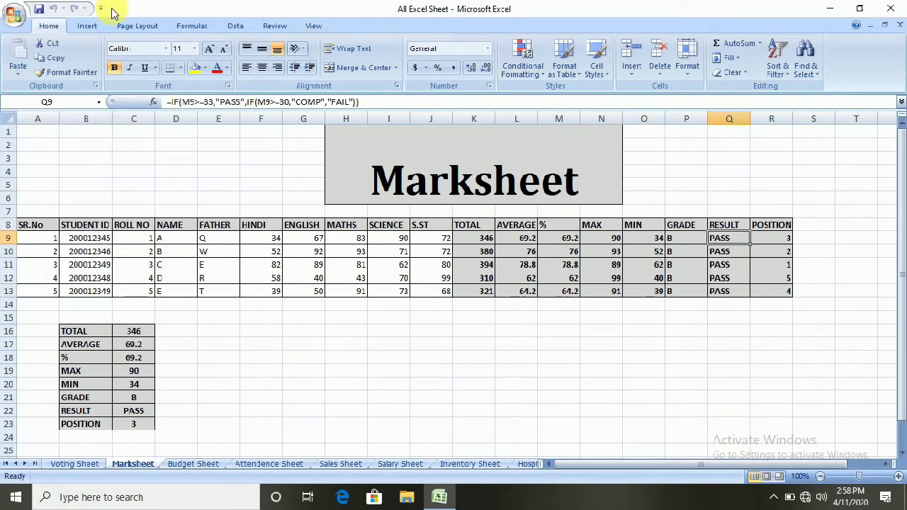
click(40, 13)
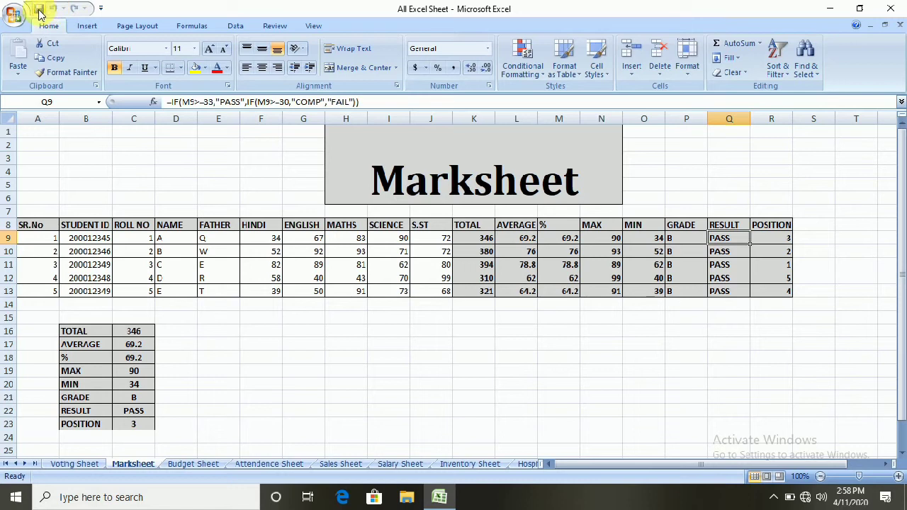
- View the Quick Access Toolbar customization list, then minimize the ribbon and select cell I16
click(101, 8)
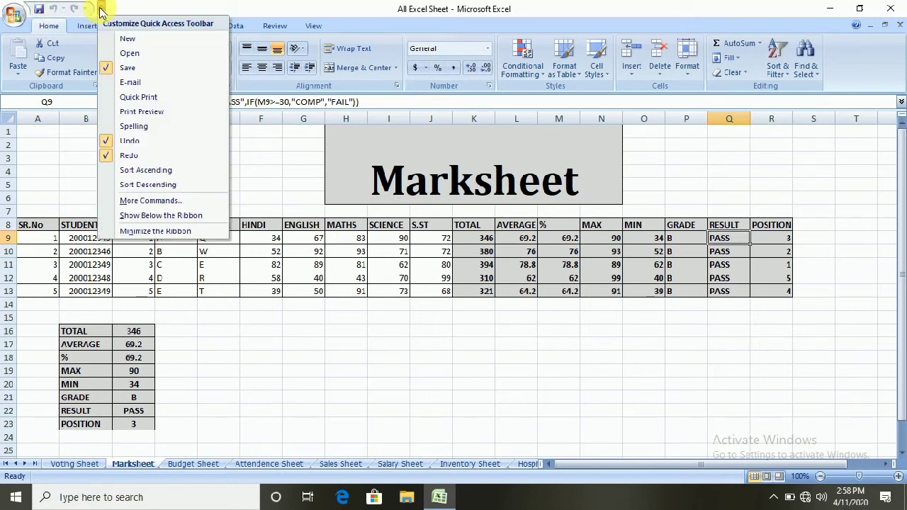
click(269, 8)
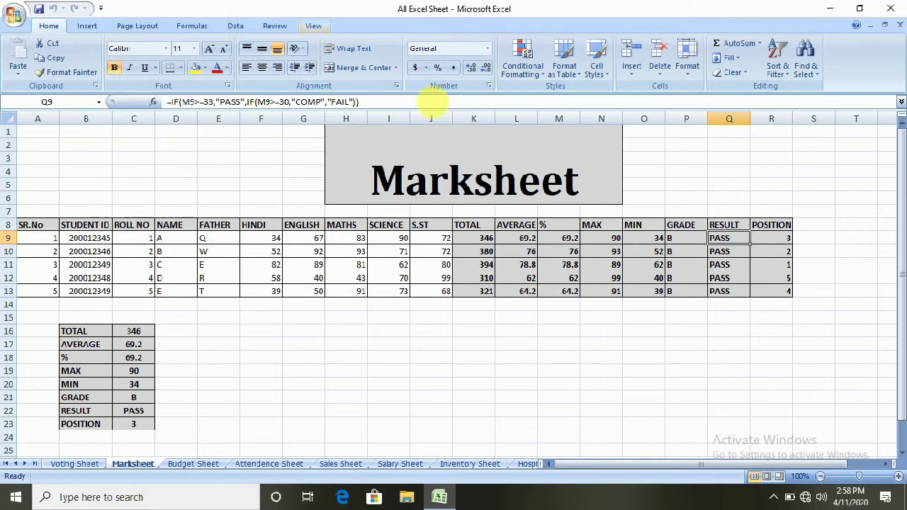
right_click(337, 25)
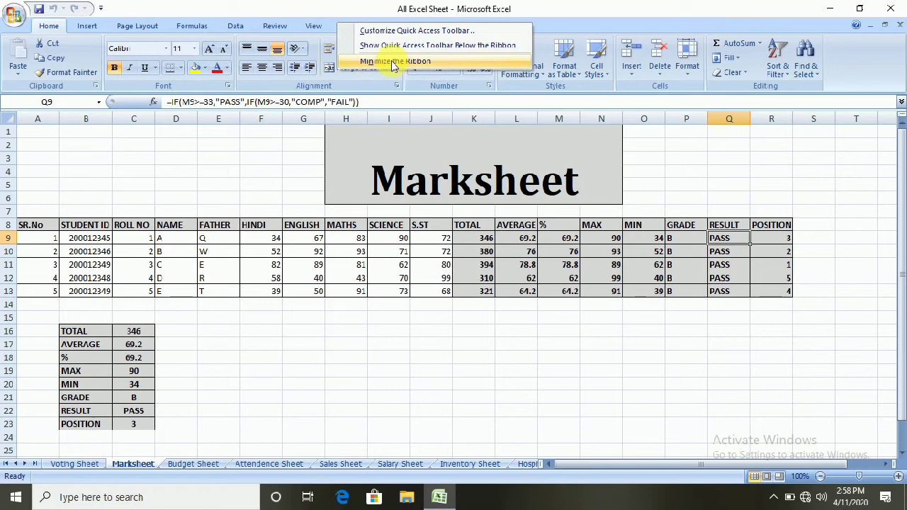
click(393, 61)
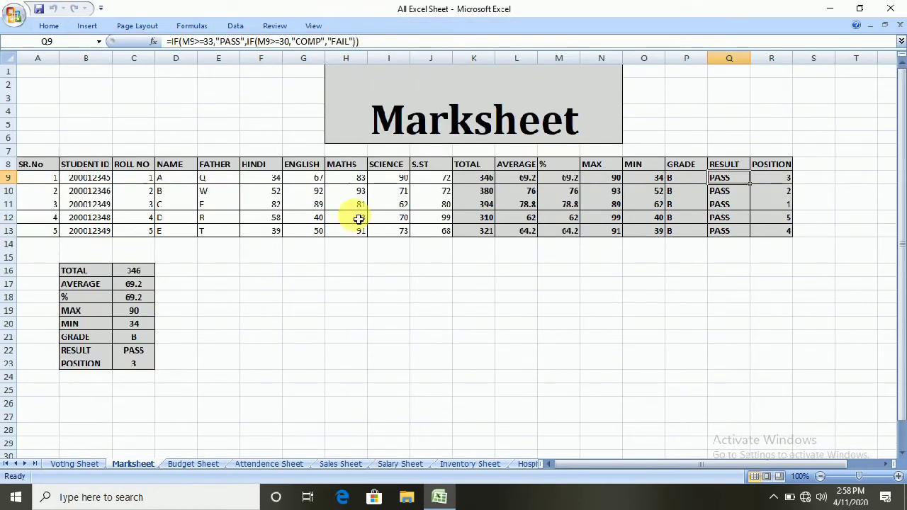
click(372, 272)
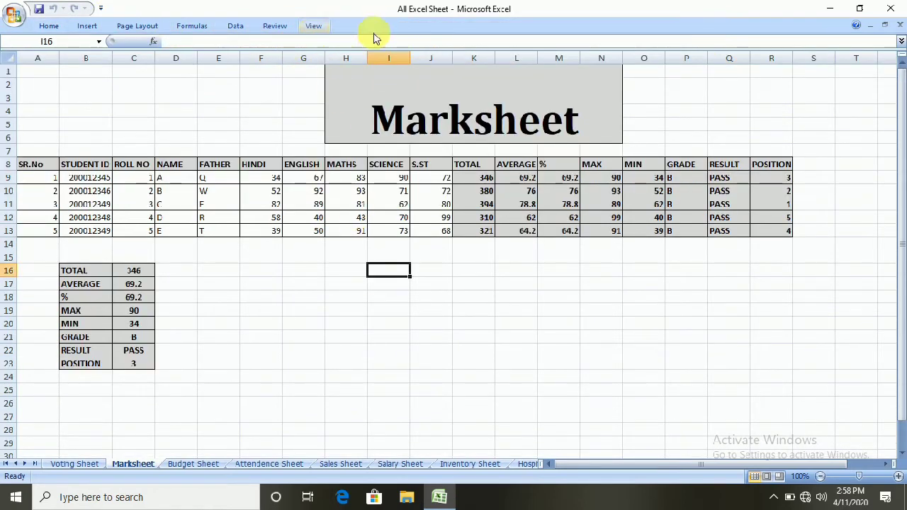
- Show the Formulas tab temporarily, then uncheck Minimize the Ribbon to keep it expanded
click(193, 26)
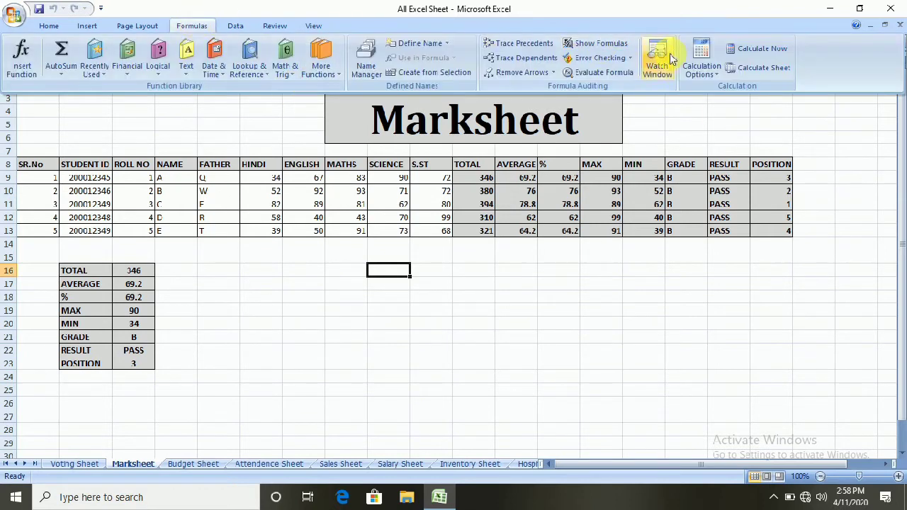
click(692, 119)
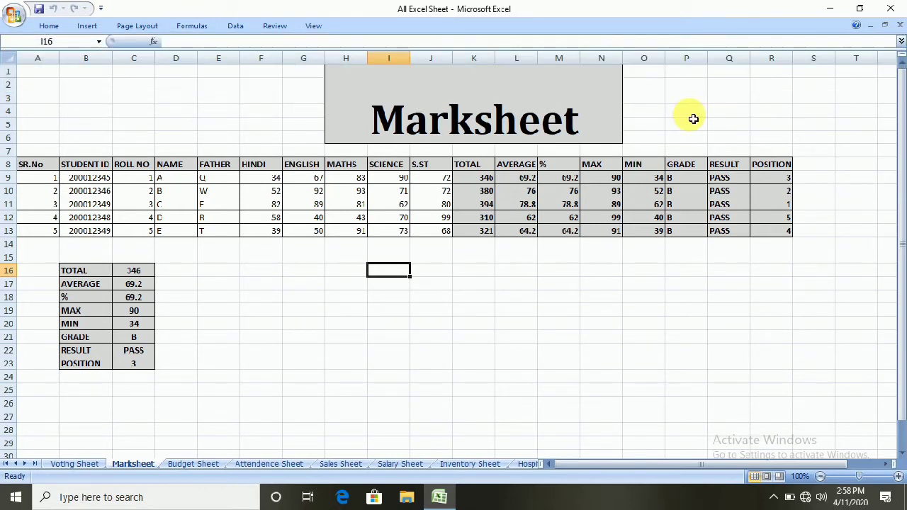
right_click(365, 26)
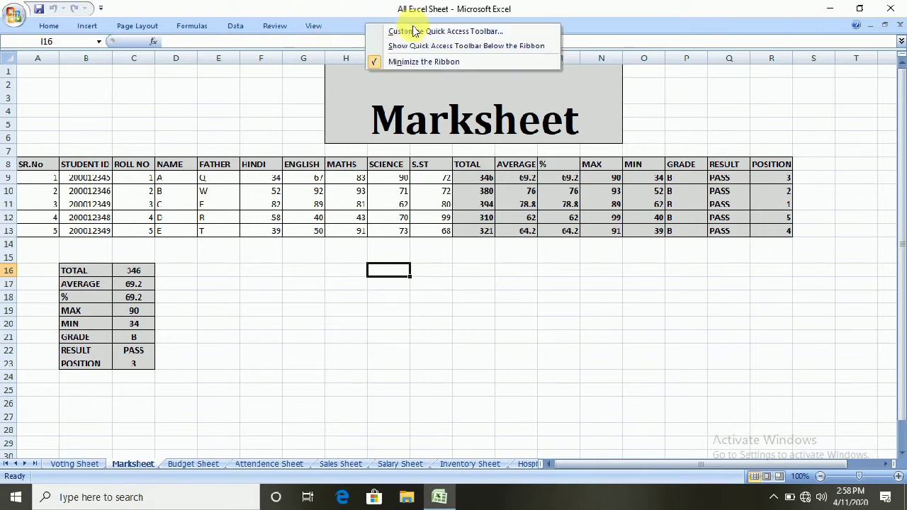
click(397, 62)
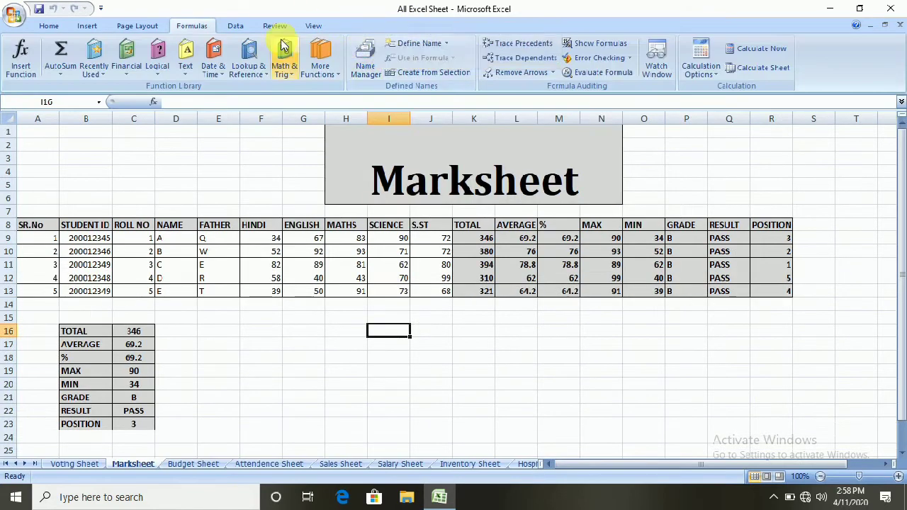
right_click(367, 27)
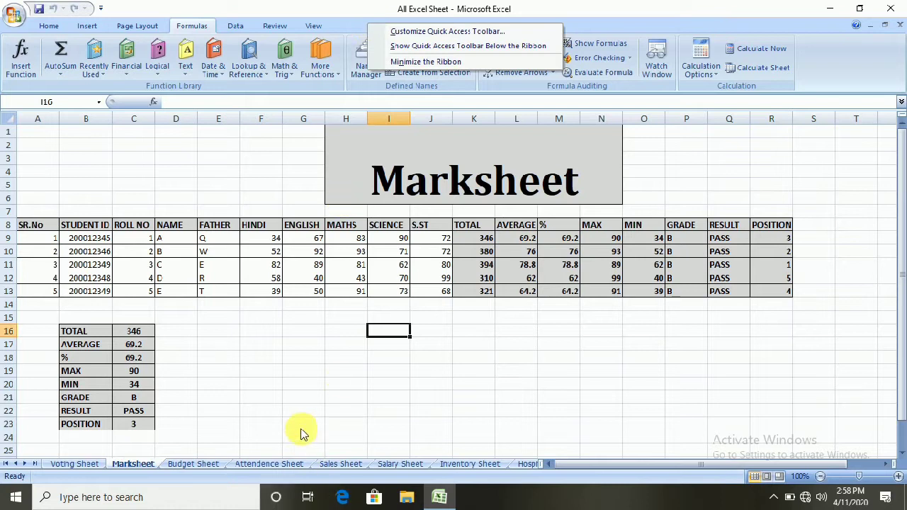
click(253, 380)
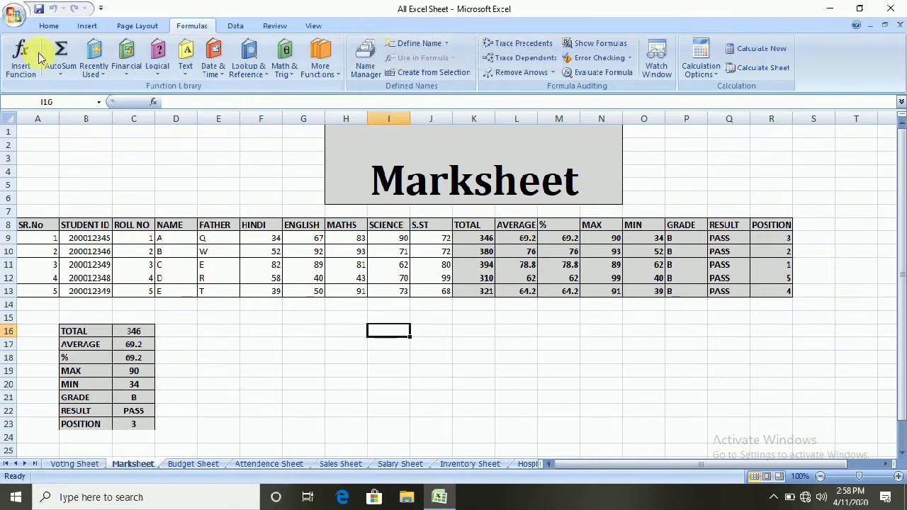
click(14, 14)
- Create a new Blank Workbook, Book2, via Office button > New, then close it
click(35, 40)
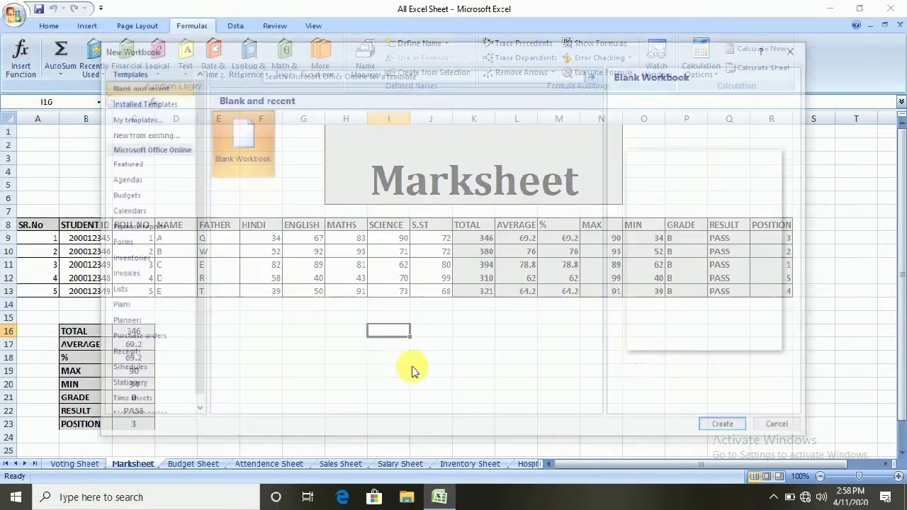
click(723, 424)
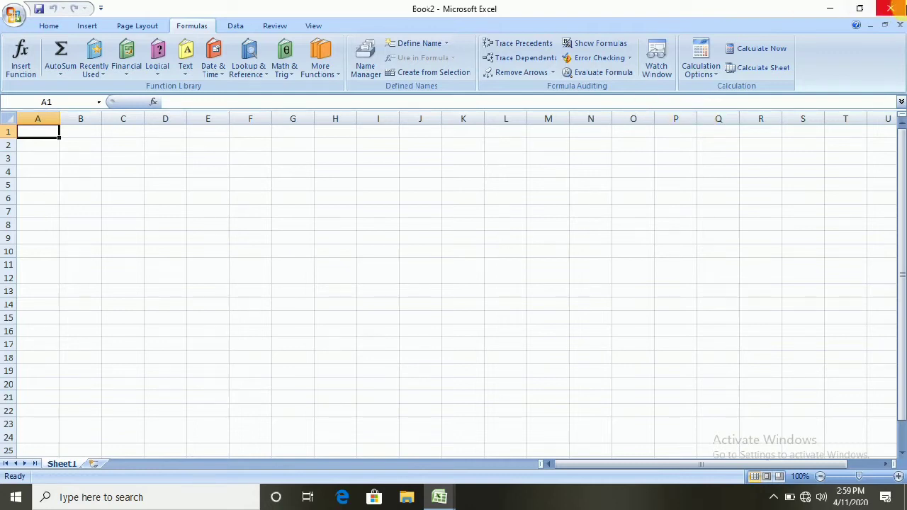
click(893, 10)
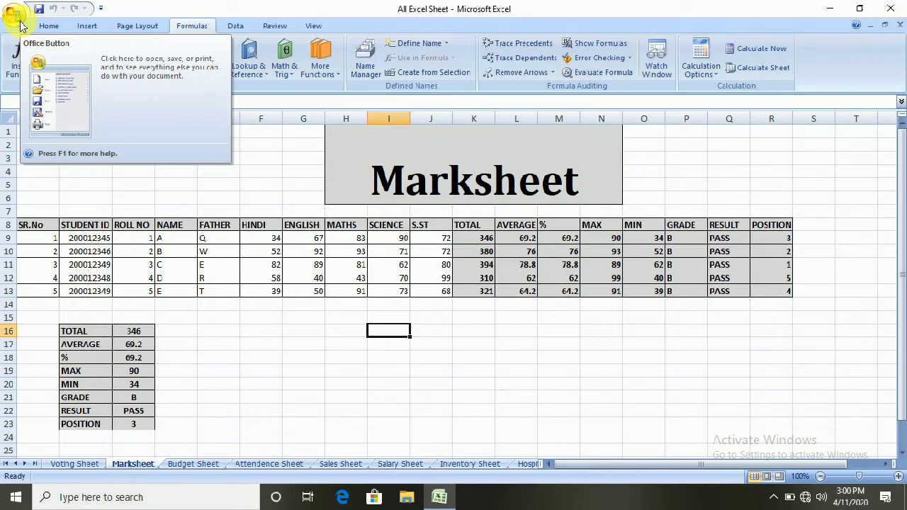
- Show the Office menu's recent documents list, including All Excel Sheet, Book1 and Book2
click(22, 25)
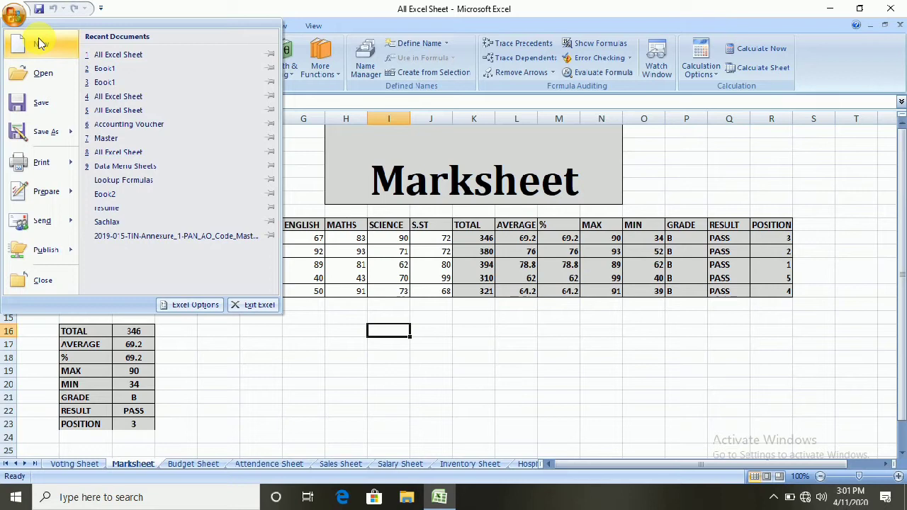
- Create a blank Book3 workbook, close it, and bring up the recent documents list
click(40, 43)
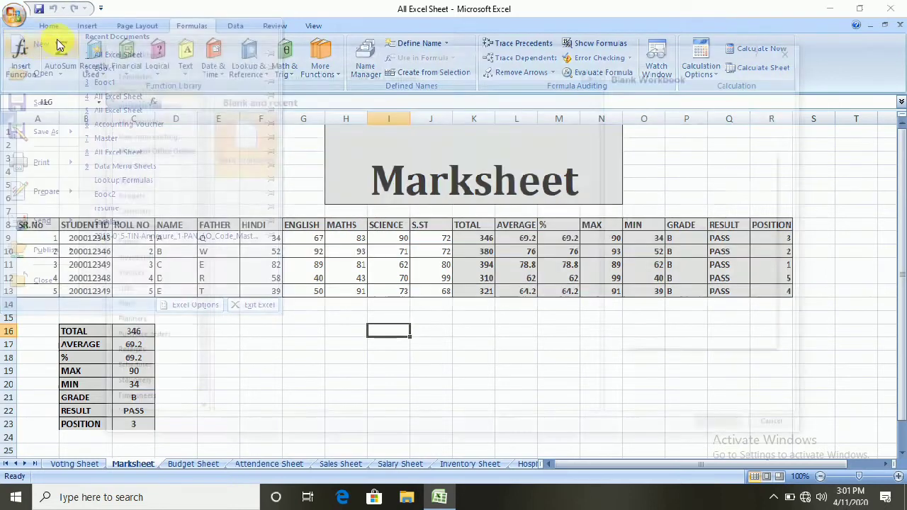
click(729, 428)
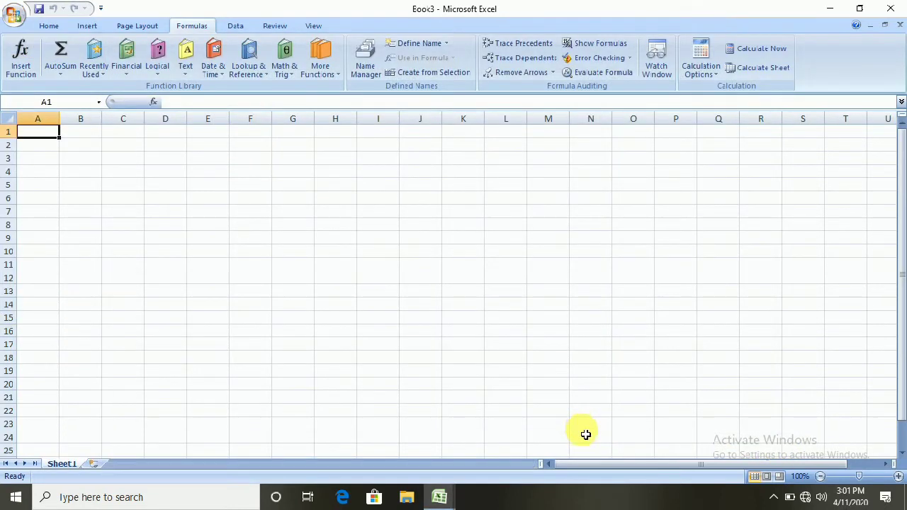
click(891, 8)
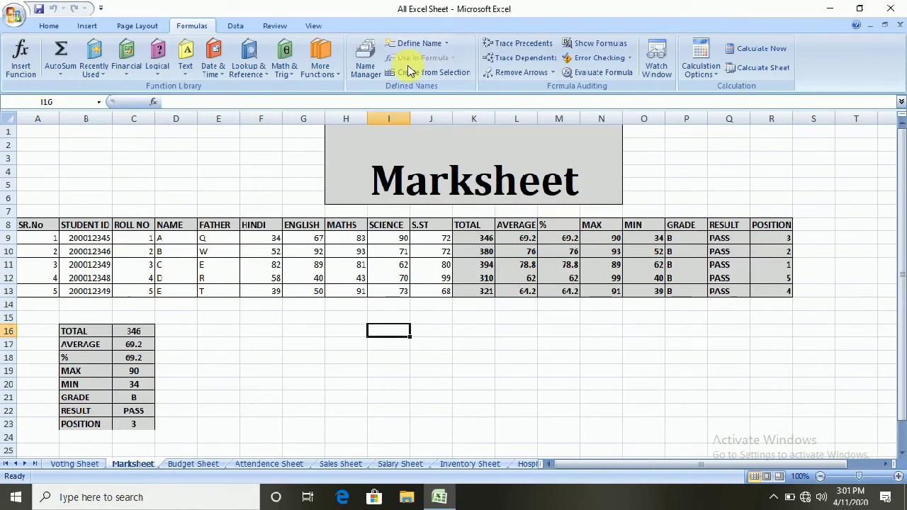
click(9, 22)
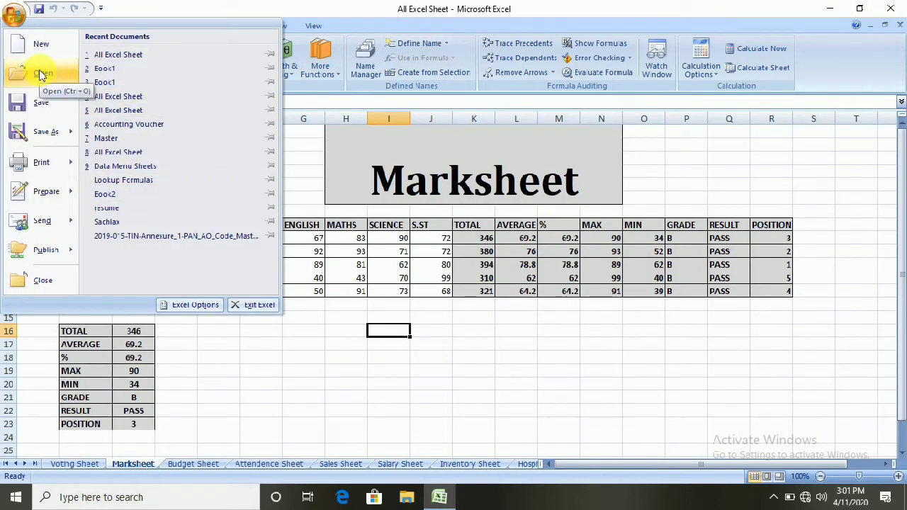
- Open Data Menu Sheets from the Apowersoft folder with Ctrl+O, then close it
key(Escape)
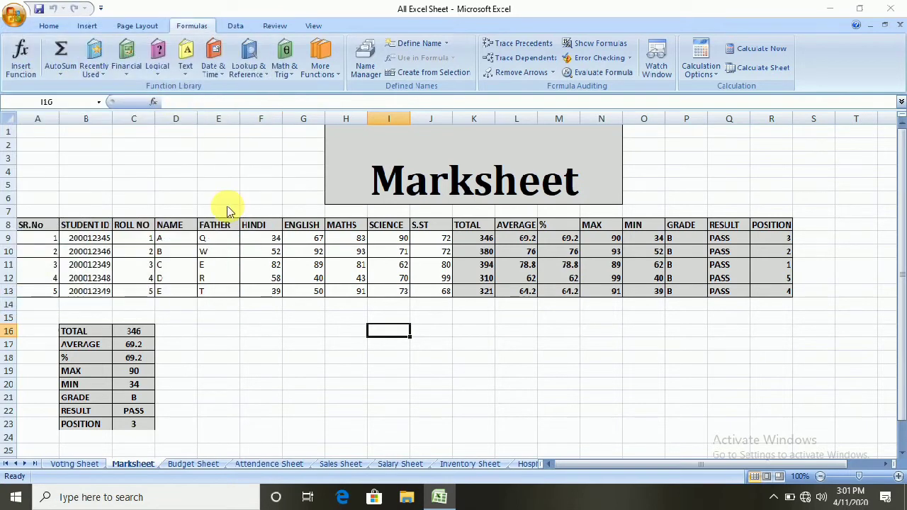
key(ctrl+o)
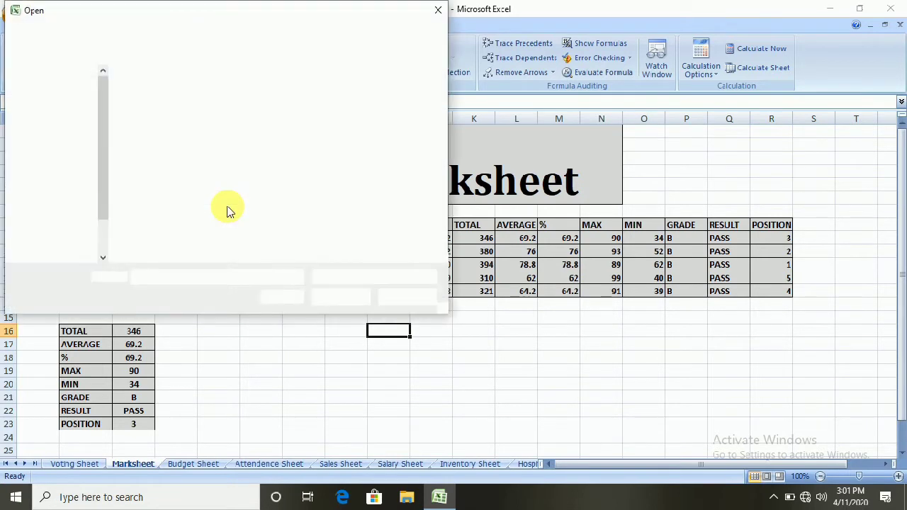
click(144, 138)
double_click(144, 138)
click(383, 207)
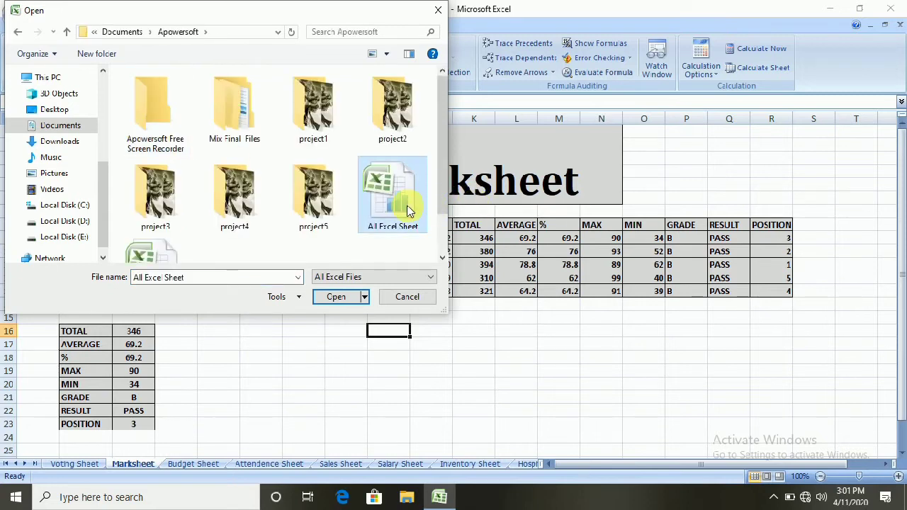
click(183, 257)
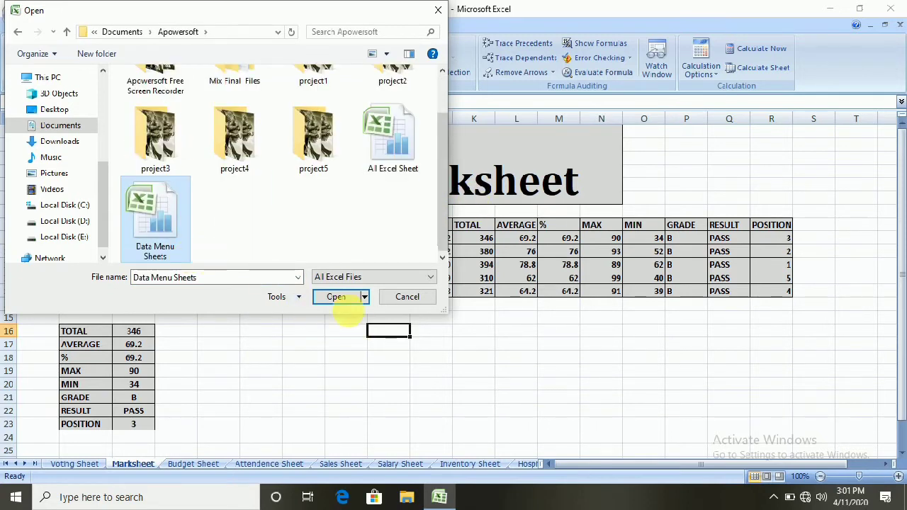
click(337, 299)
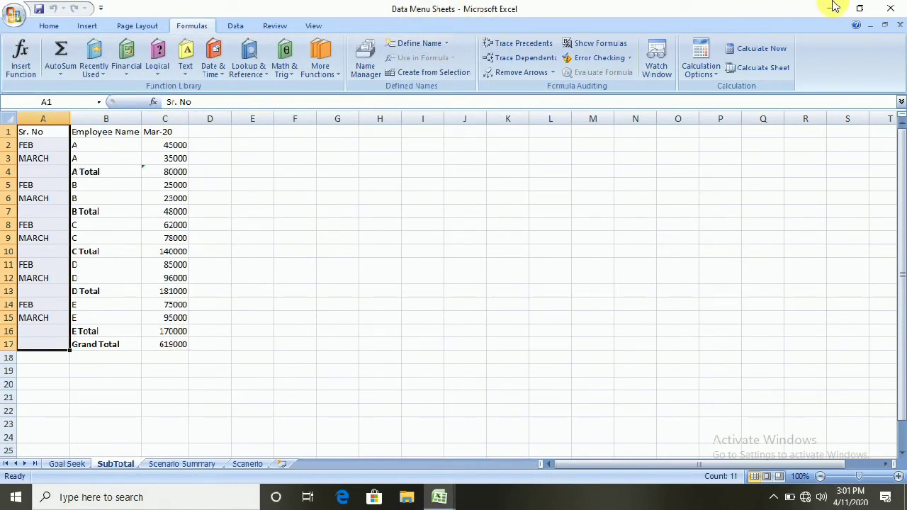
click(901, 6)
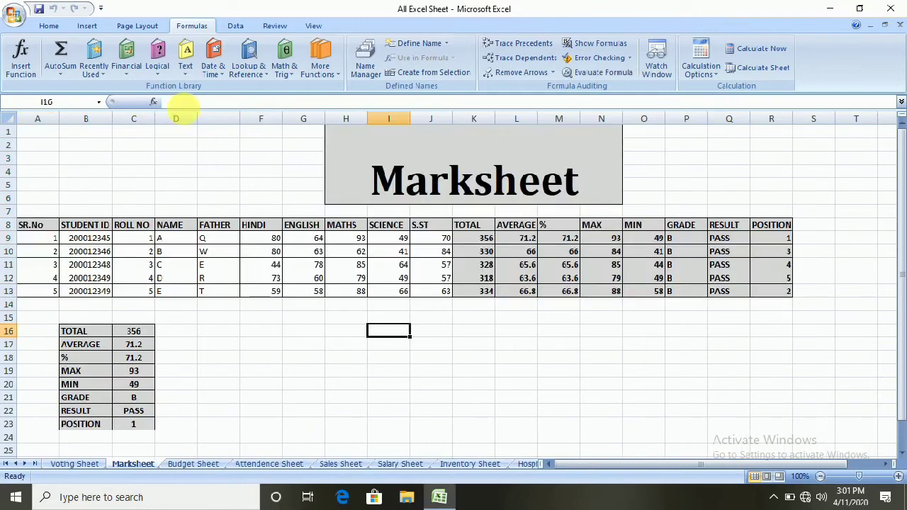
- Save All Excel Sheet from the Office menu, then look over the Save As submenu
click(14, 14)
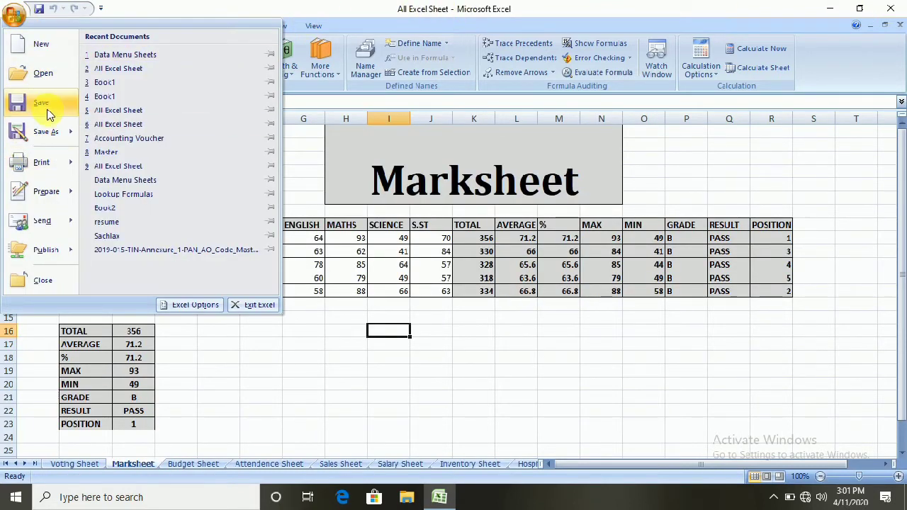
click(48, 107)
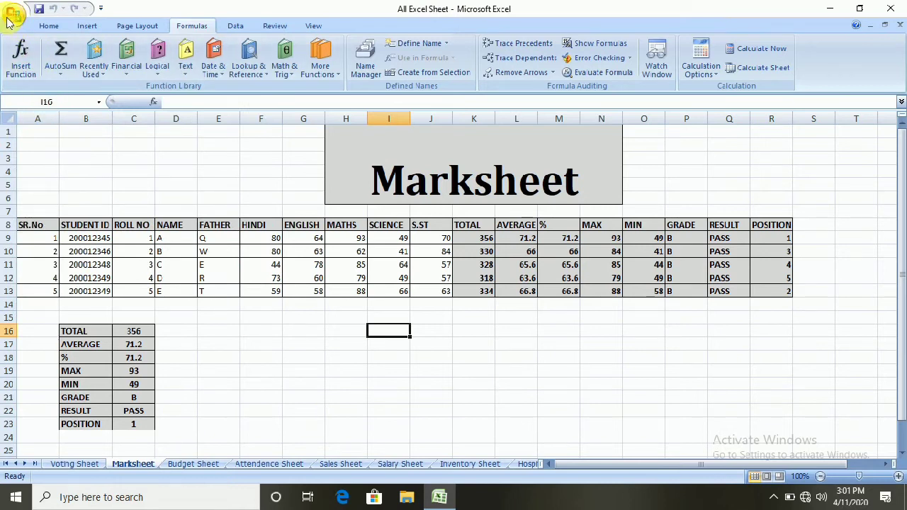
click(13, 16)
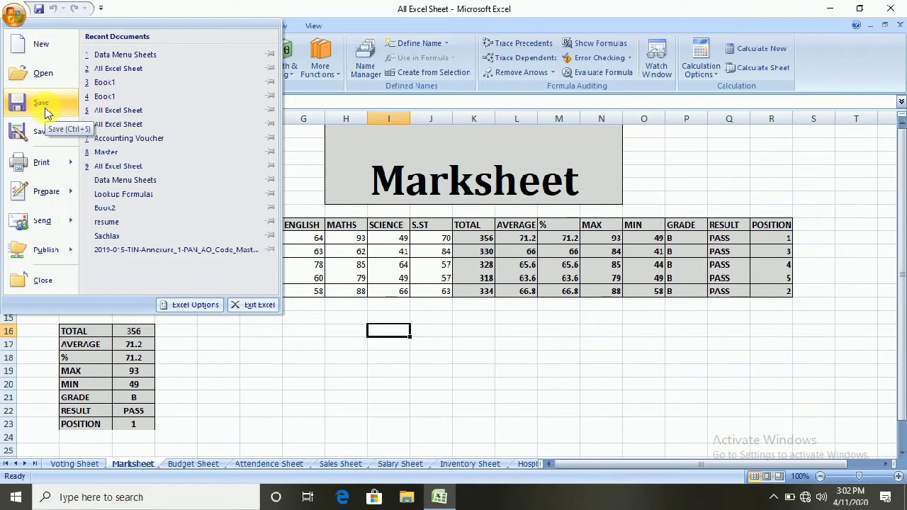
mouse_move(47, 134)
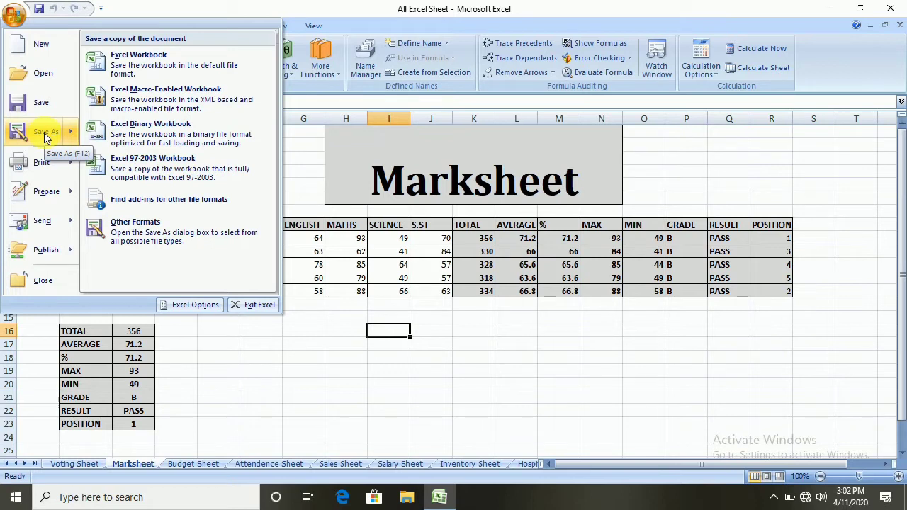
click(642, 145)
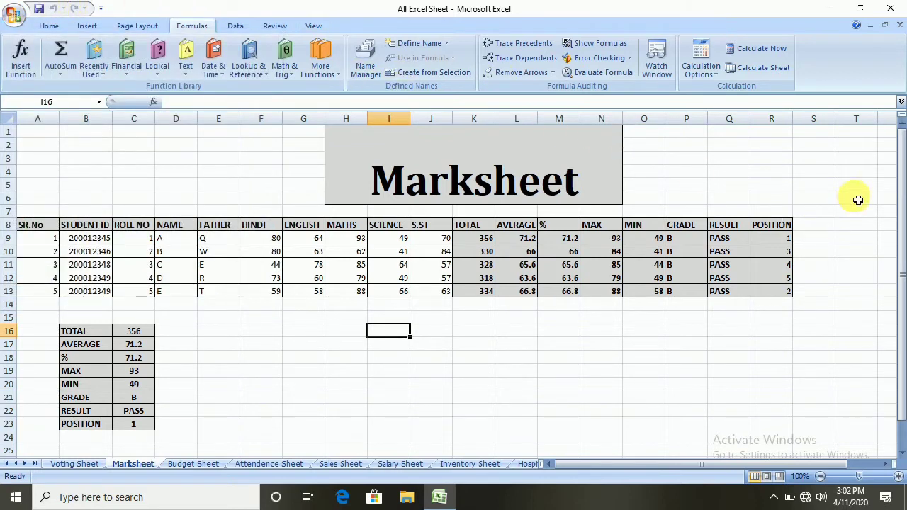
- Save the workbook again and bring up the Save As dialog with F12
click(14, 14)
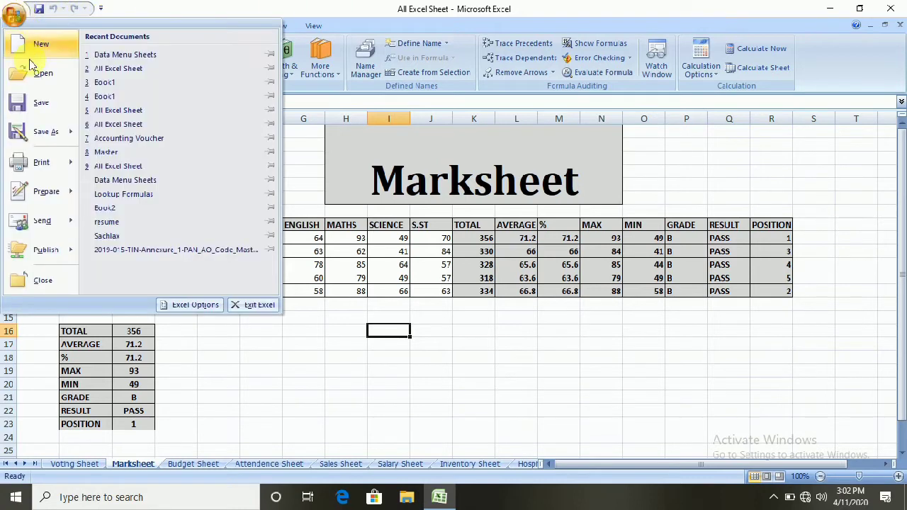
click(41, 103)
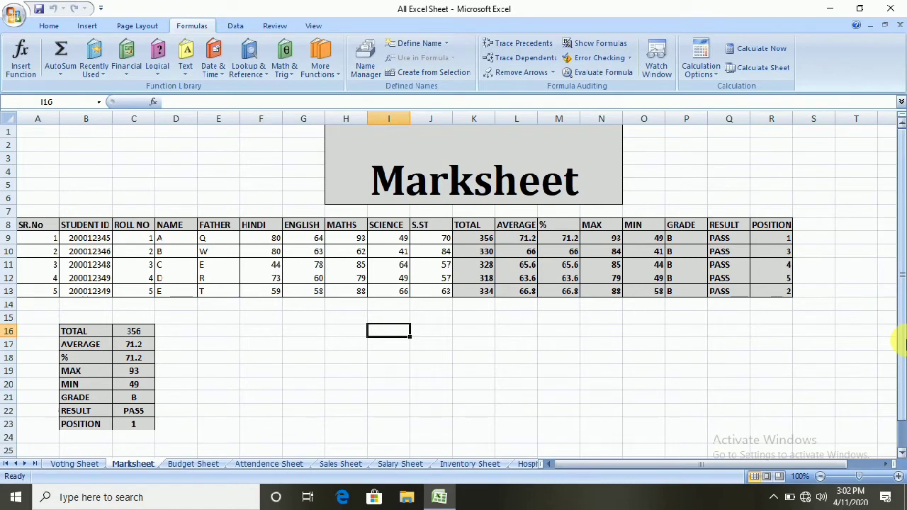
key(F12)
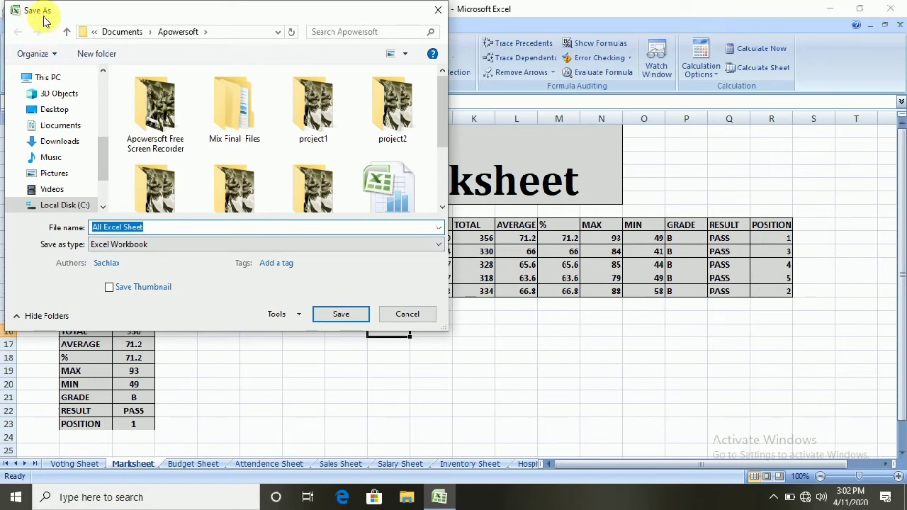
click(437, 10)
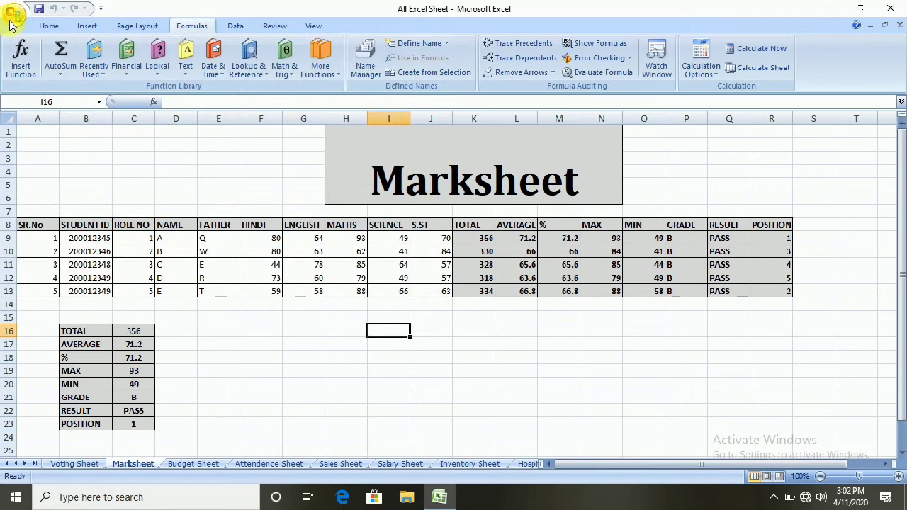
- Look over the Save As formats and Print submenu, then open the Print dialog
click(14, 14)
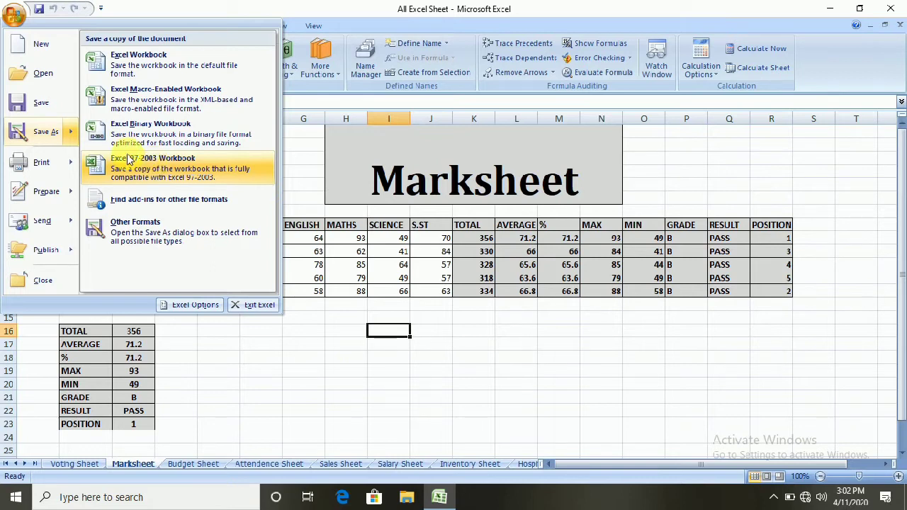
mouse_move(44, 167)
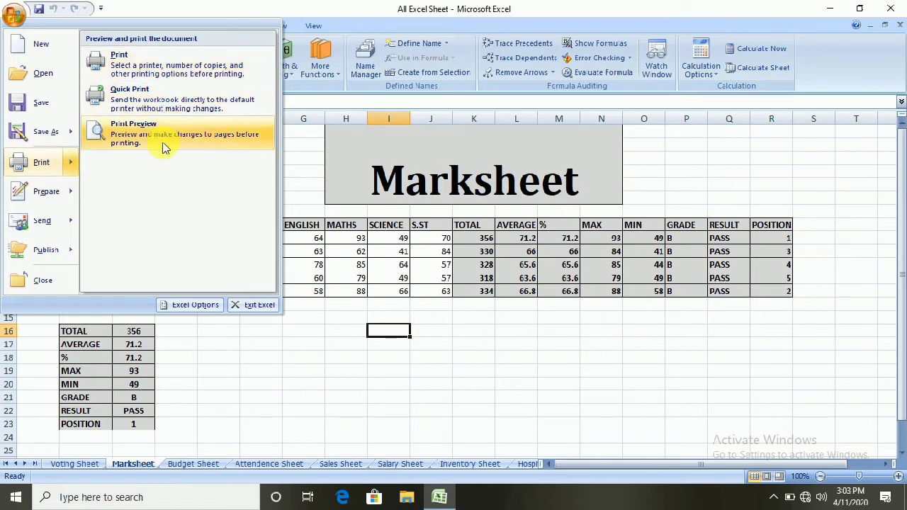
click(167, 71)
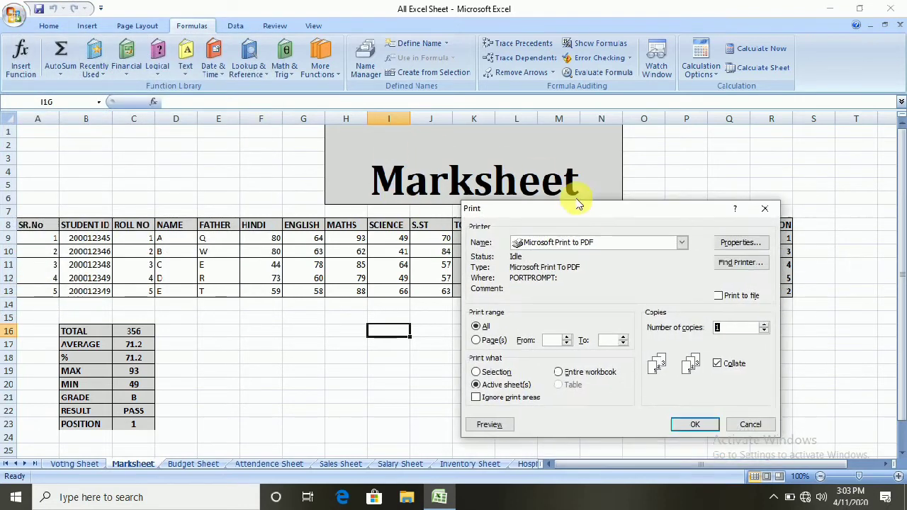
- Set printing to pages 5 to 7 of the entire workbook and preview it
drag(554, 228, 435, 118)
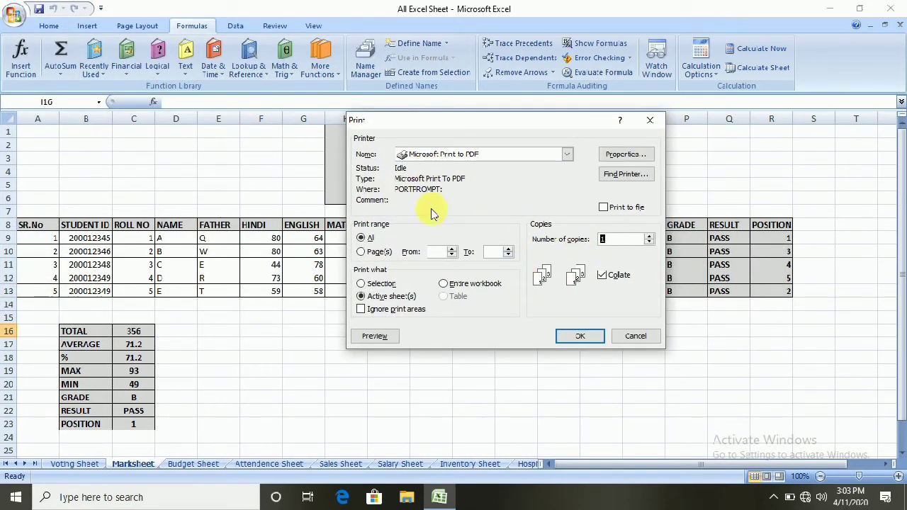
click(366, 240)
click(442, 252)
text(5)
click(489, 252)
text(7)
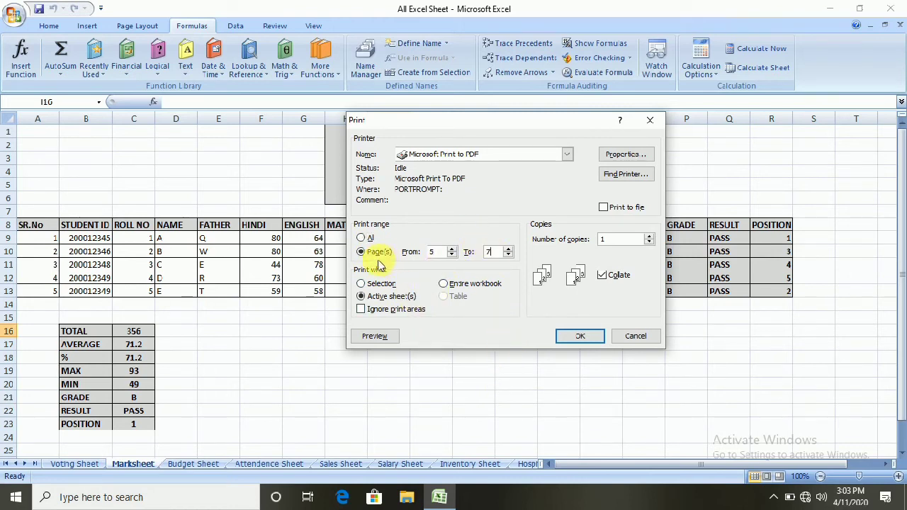
click(375, 284)
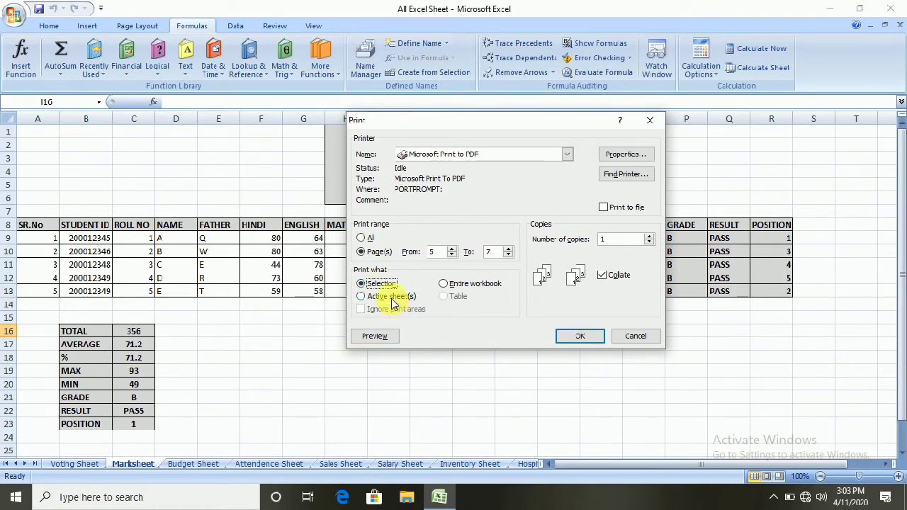
click(363, 296)
click(457, 284)
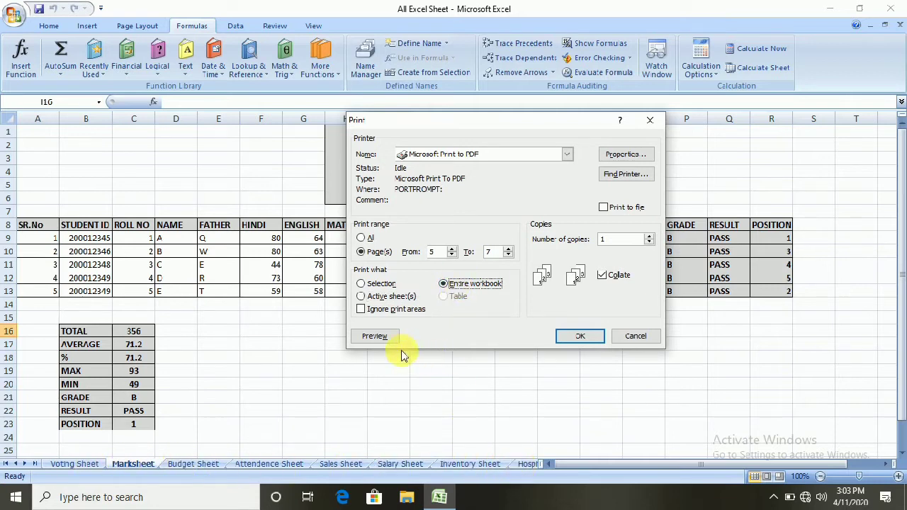
click(382, 337)
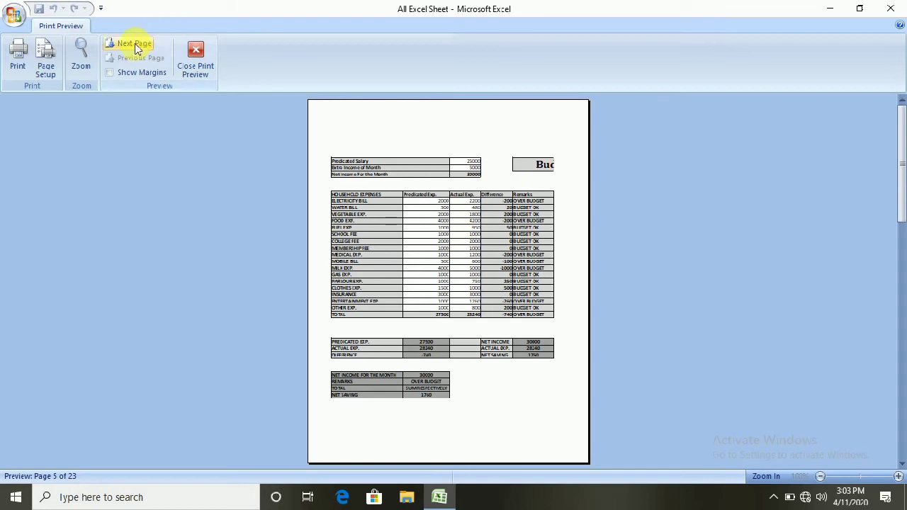
- Advance the print preview to page 6 of 23, close it, and return to the Marksheet tab
click(135, 43)
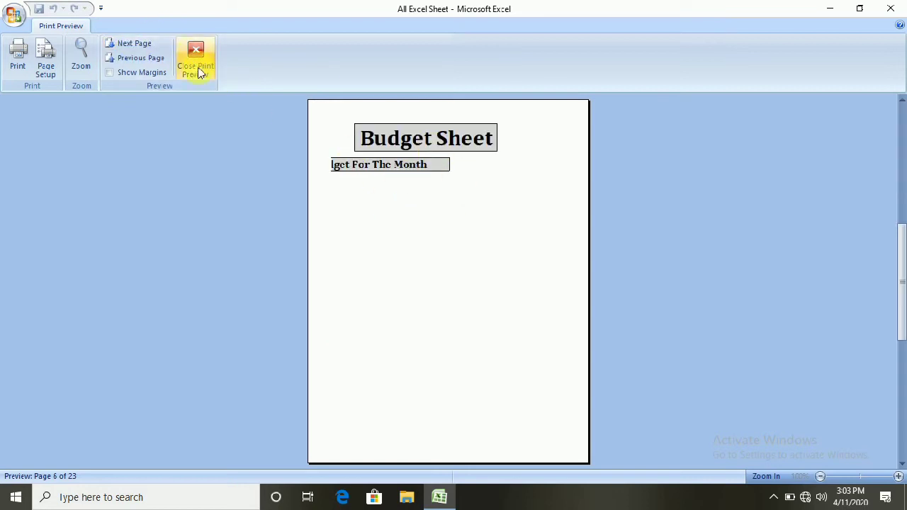
click(197, 63)
scroll(181, 259, up, 4)
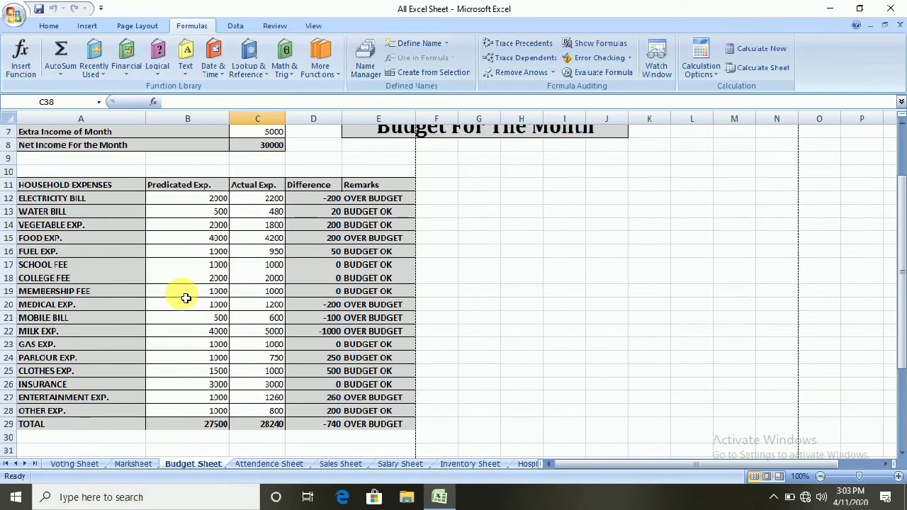
scroll(183, 295, up, 2)
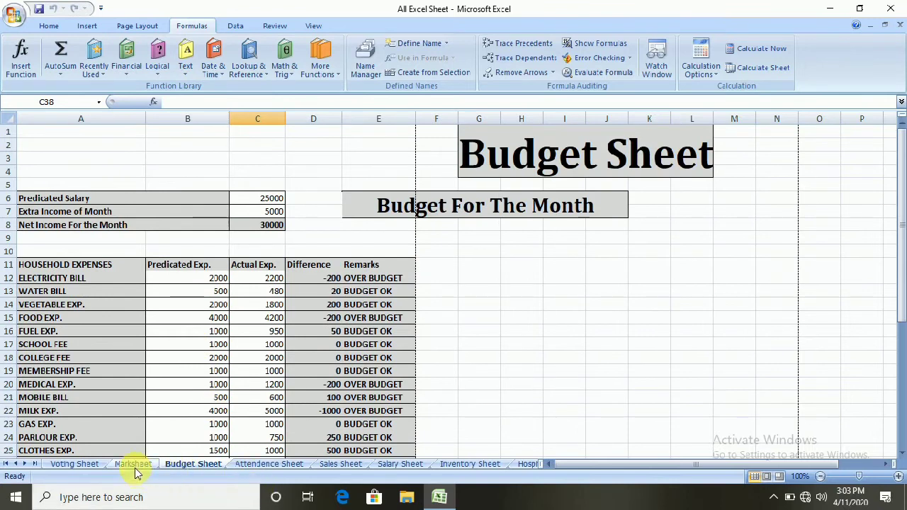
click(135, 465)
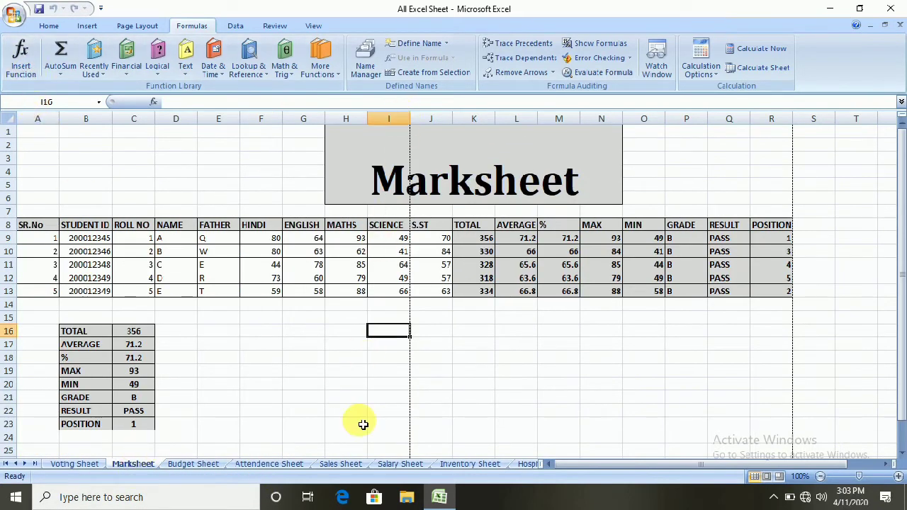
click(14, 16)
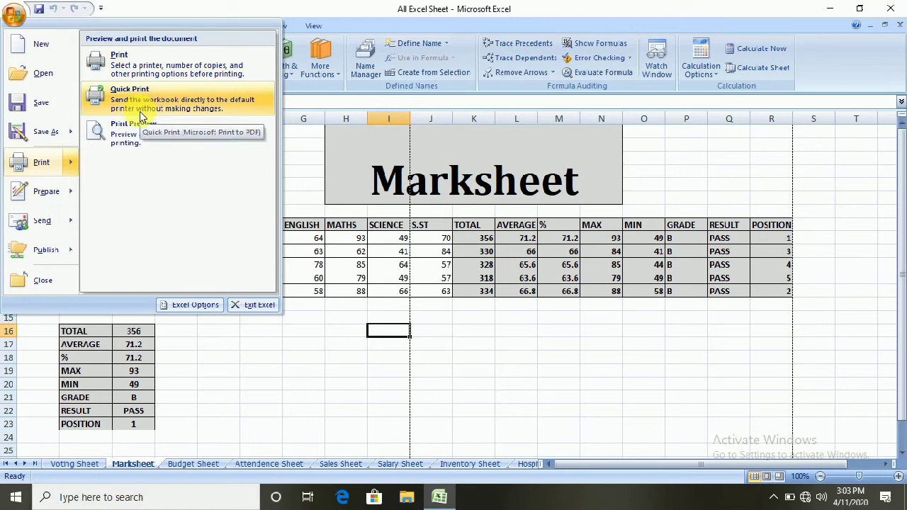
- Cancel the quick print's PDF save prompt and open Print Preview of the Marksheet alone
click(140, 112)
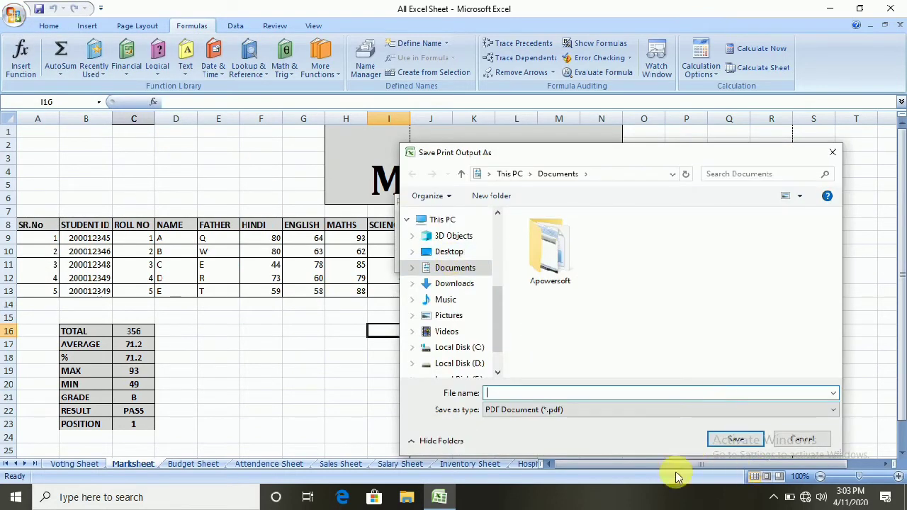
click(806, 439)
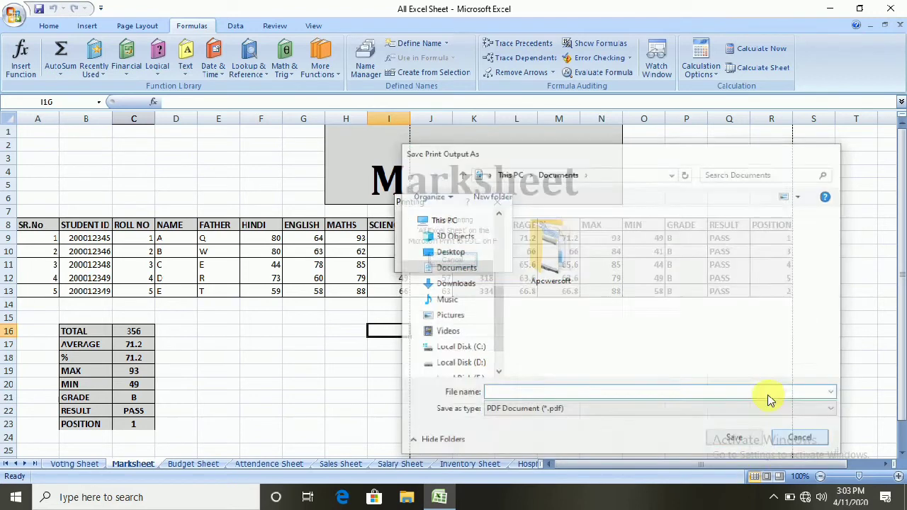
click(14, 15)
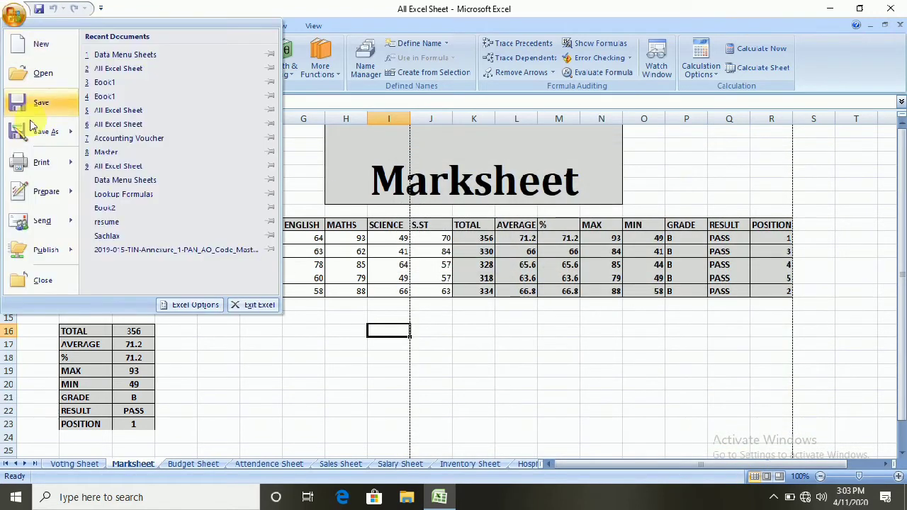
mouse_move(38, 176)
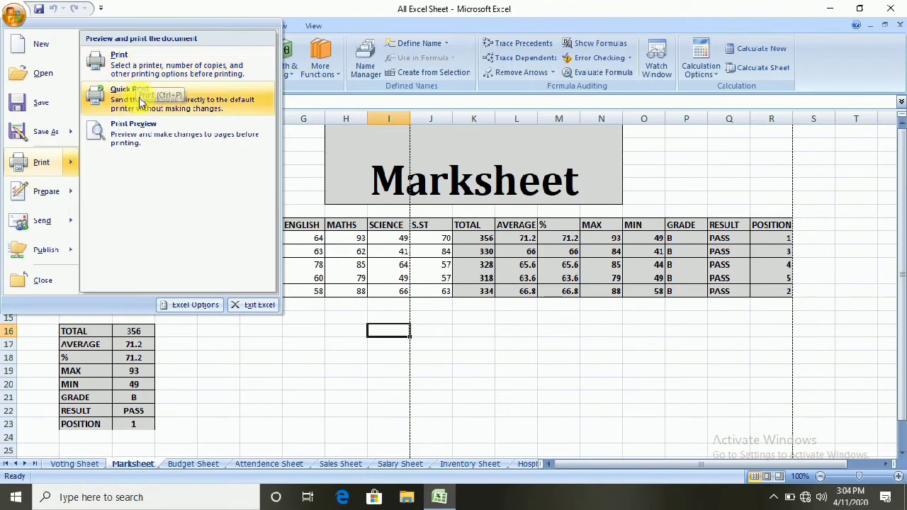
click(140, 139)
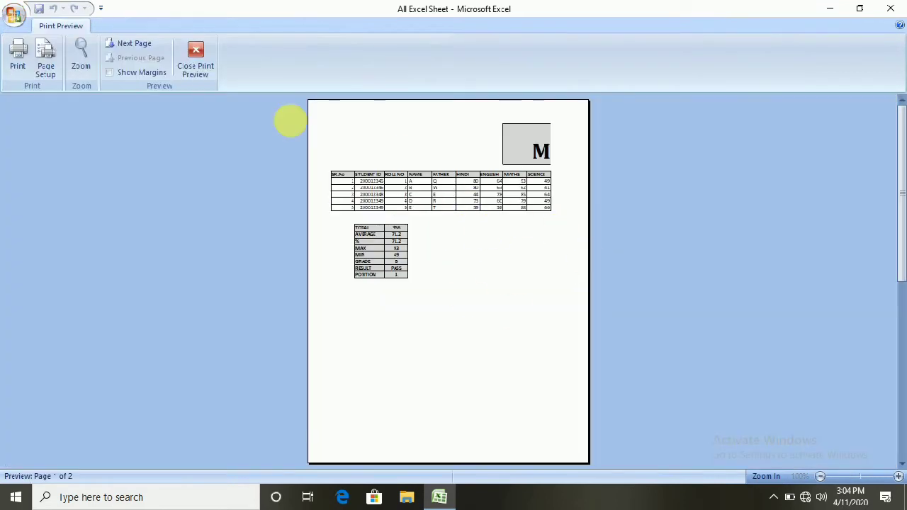
- View the Marksheet's second printed page, then close Print Preview and return to the sheet
click(138, 47)
click(196, 56)
click(14, 14)
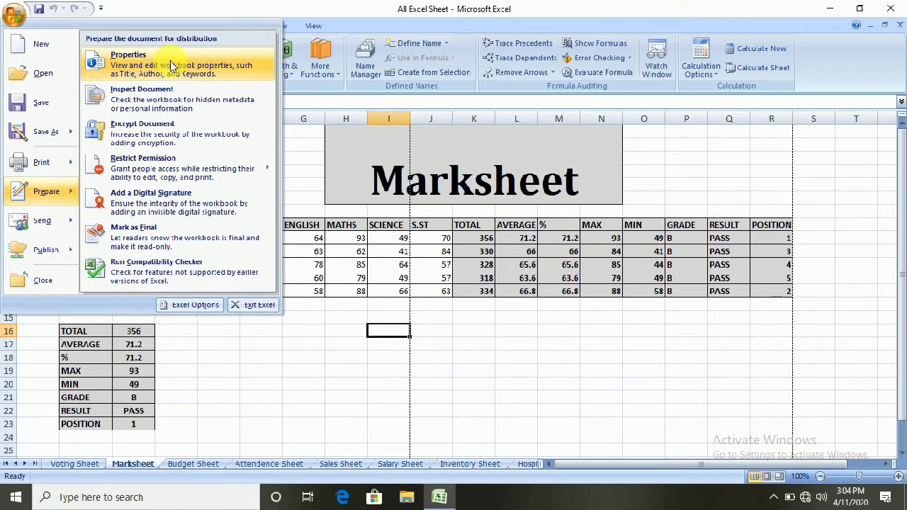
- Open the Document Properties panel above the Marksheet, with Title MARKSHEET
click(170, 65)
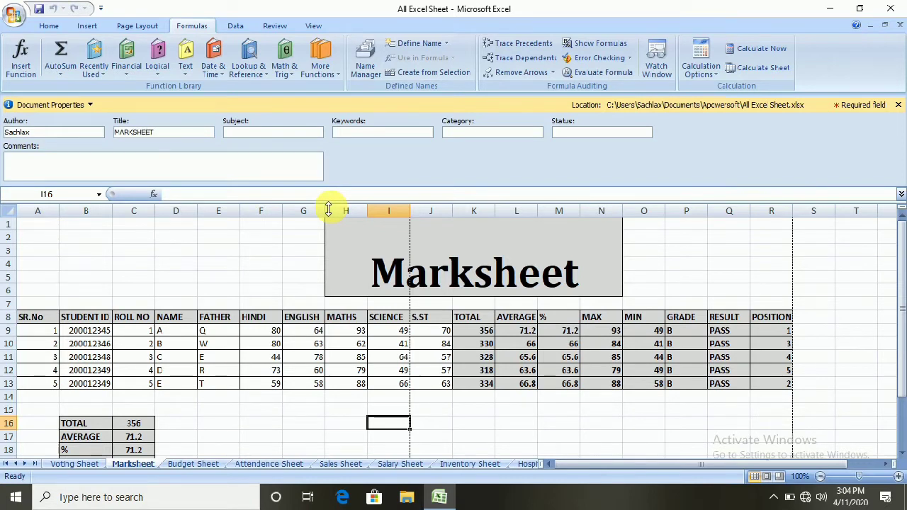
click(14, 16)
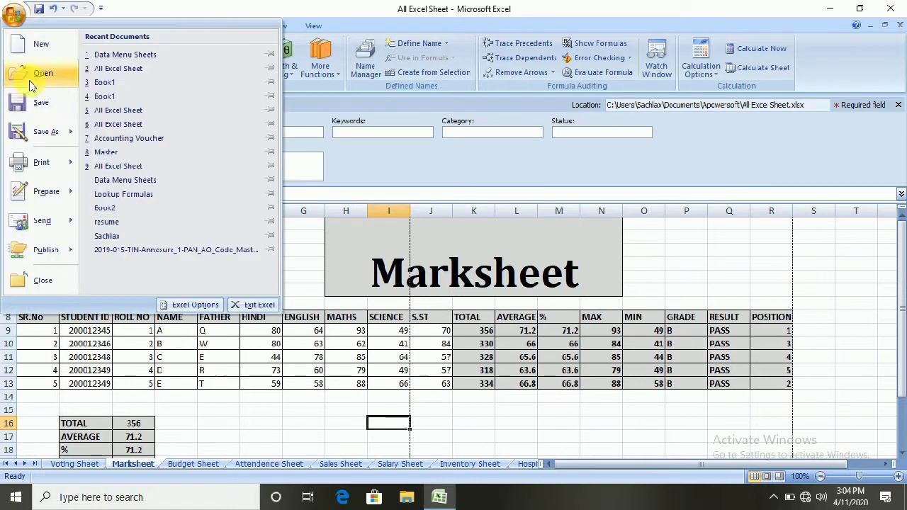
click(803, 243)
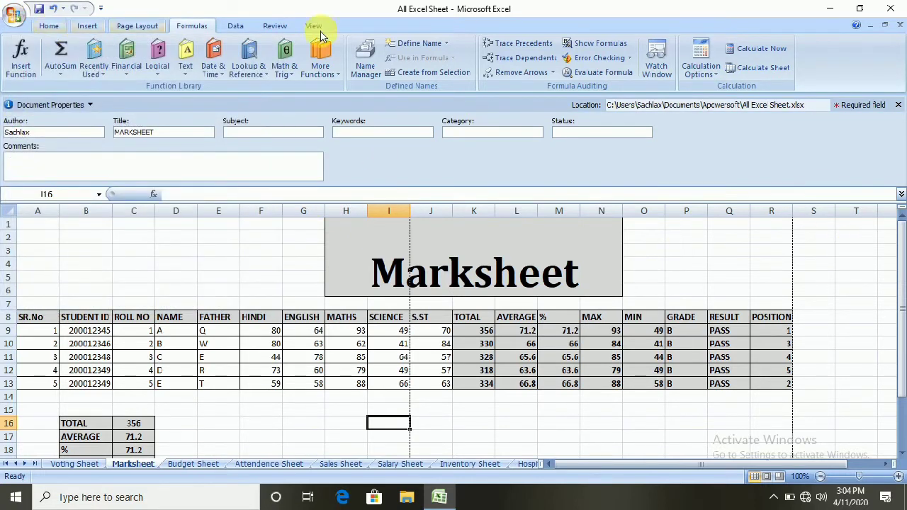
- Close Excel and relaunch it from the Run box into a new blank Book1
click(893, 8)
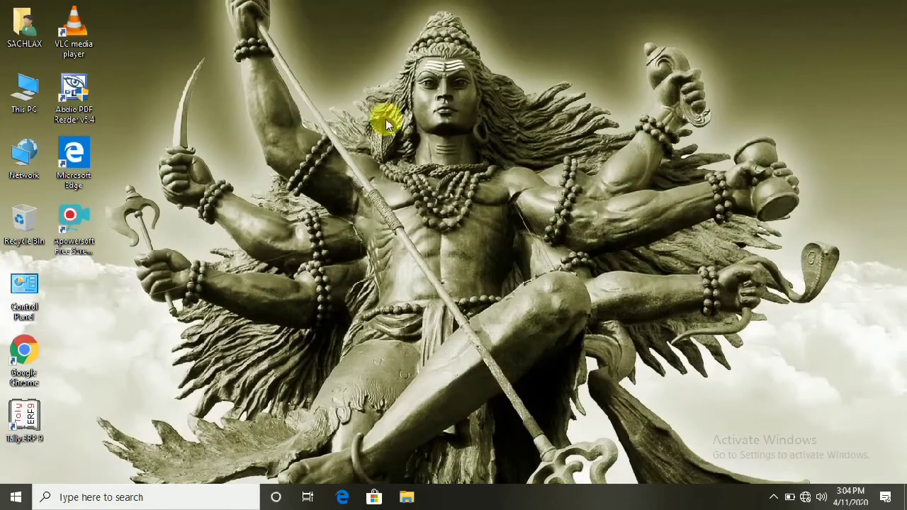
key(super+r)
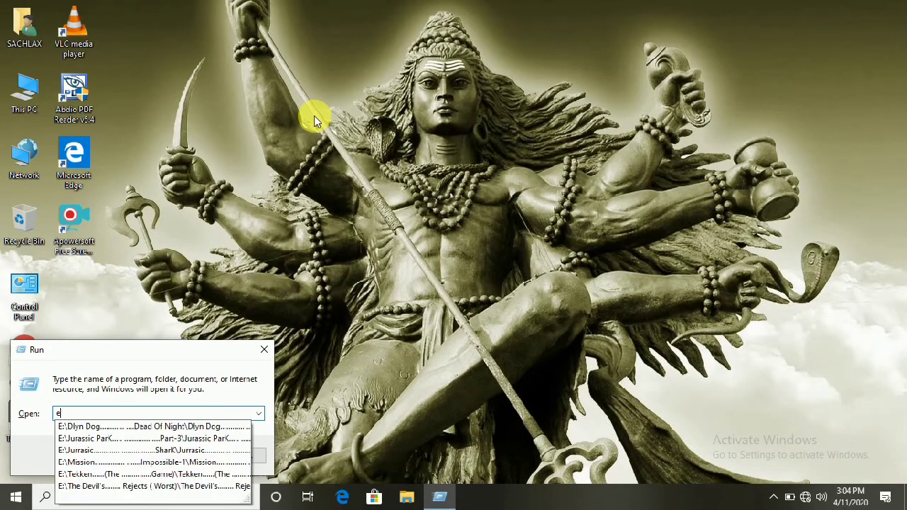
text(E)
text(cel)
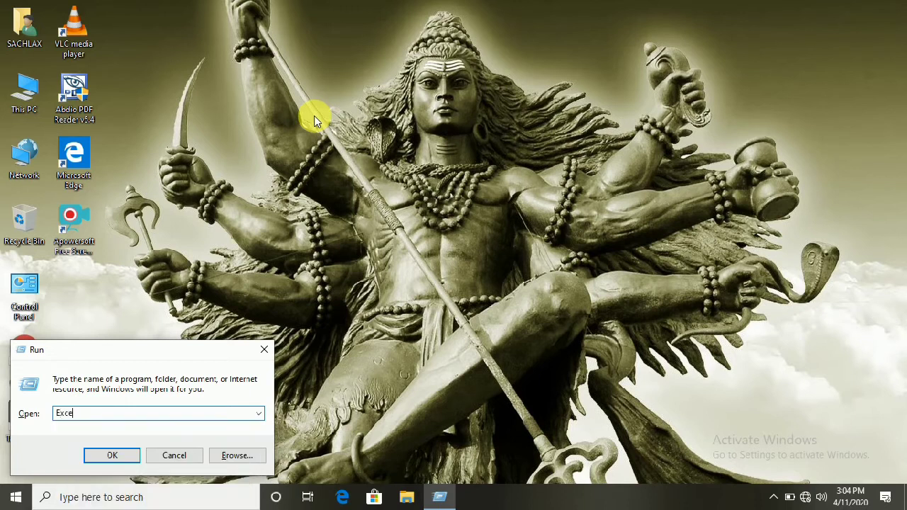
key(Return)
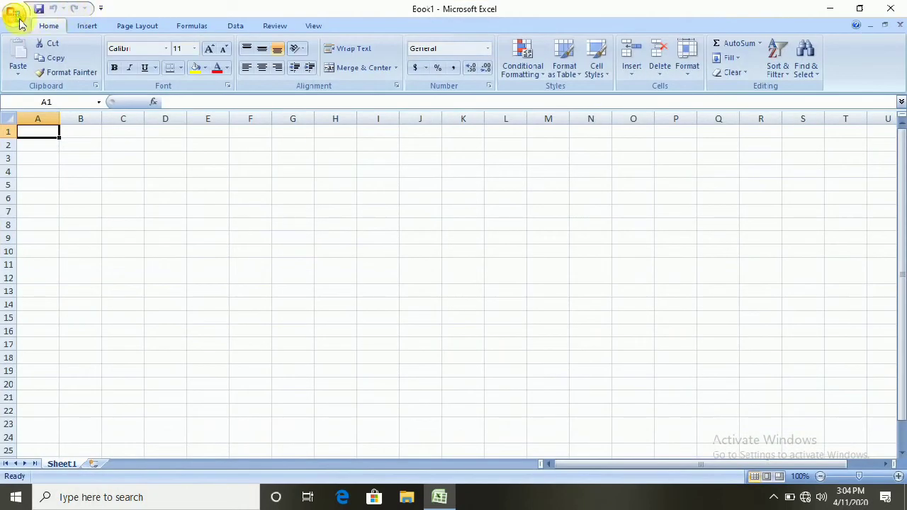
click(20, 22)
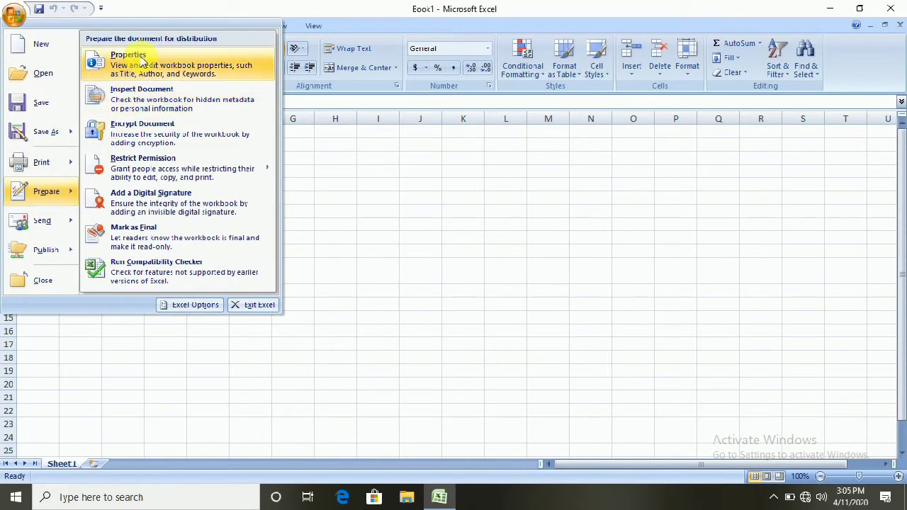
- Show Book1's document properties, then reopen All Excel Sheet from Recent Documents
click(142, 62)
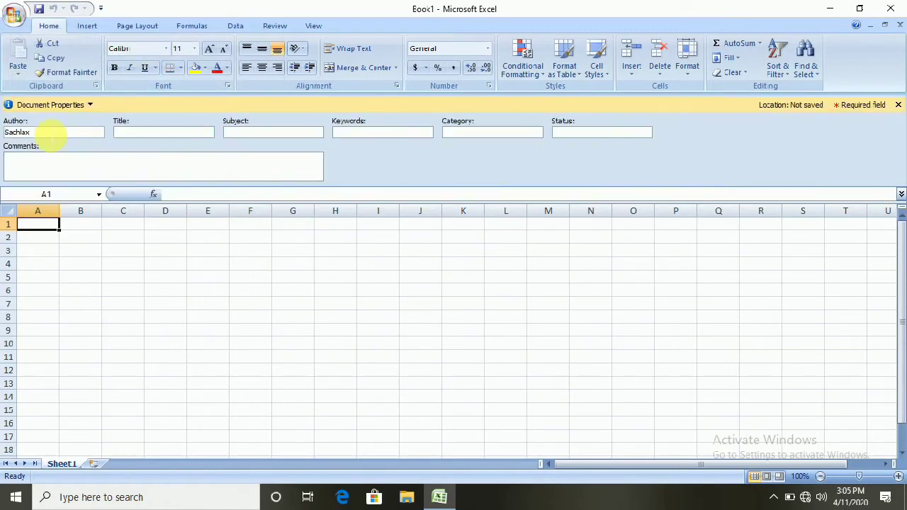
click(14, 14)
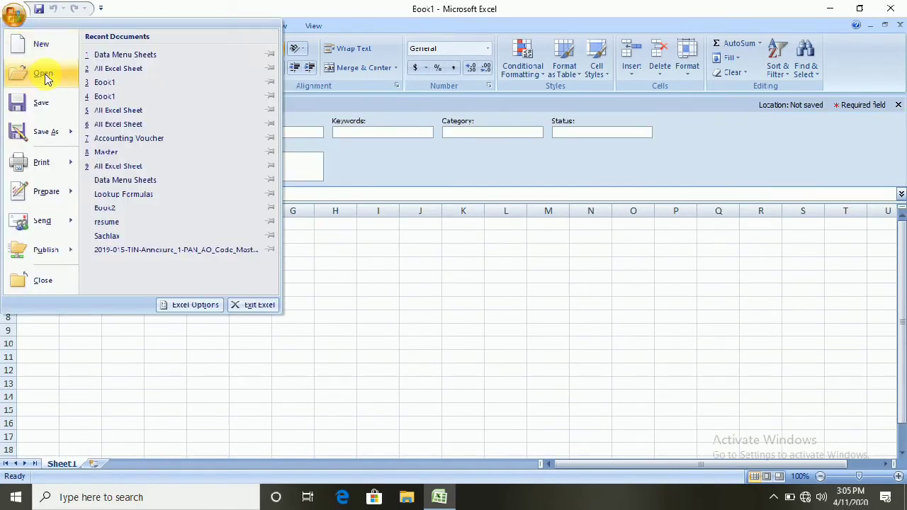
click(121, 67)
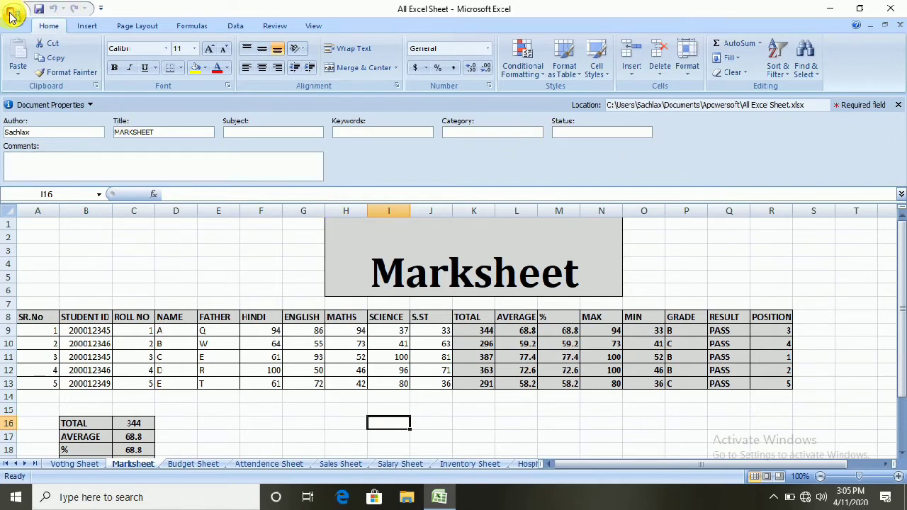
- Browse the Office menu's Save As, Send and Prepare submenus for distribution options
click(14, 17)
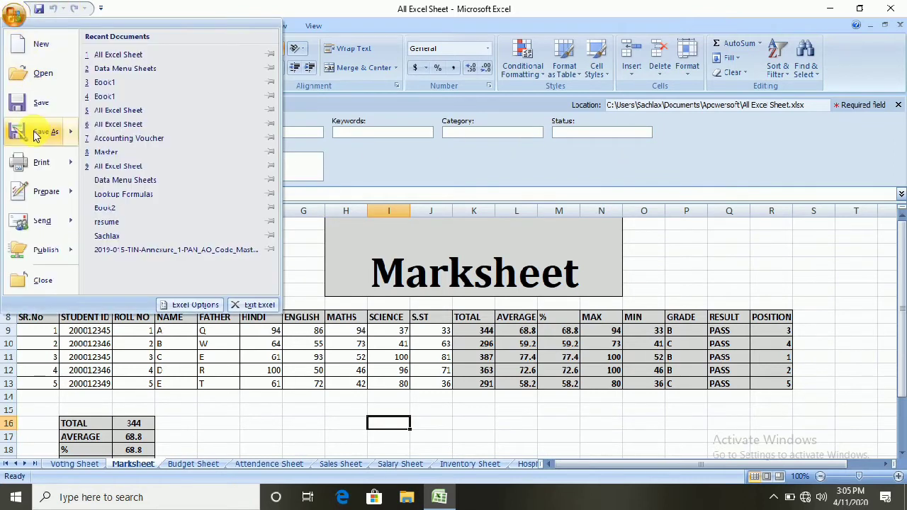
mouse_move(39, 228)
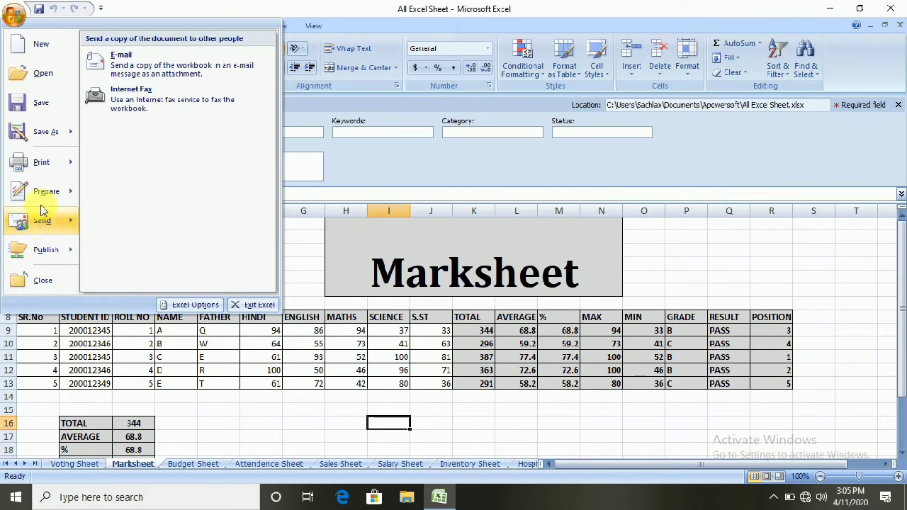
mouse_move(41, 204)
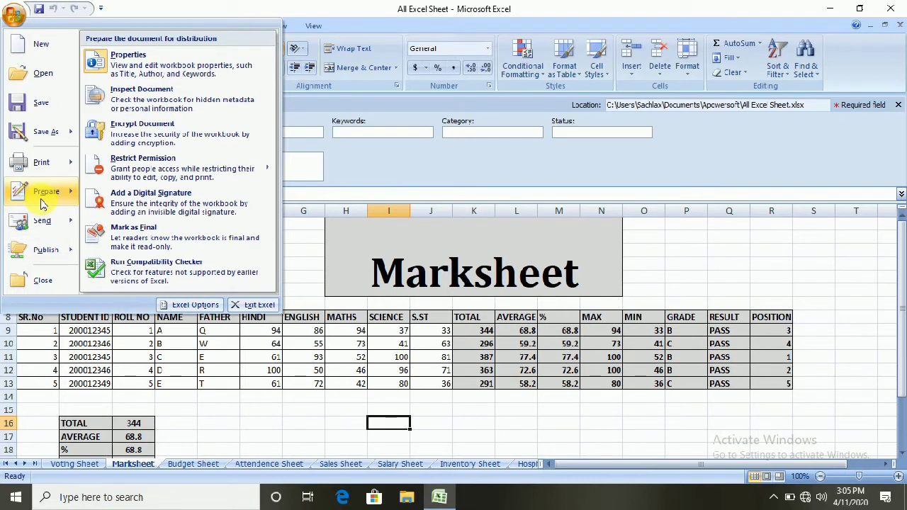
- Save, then run Document Inspector to remove all document properties and hide the properties panel
click(160, 99)
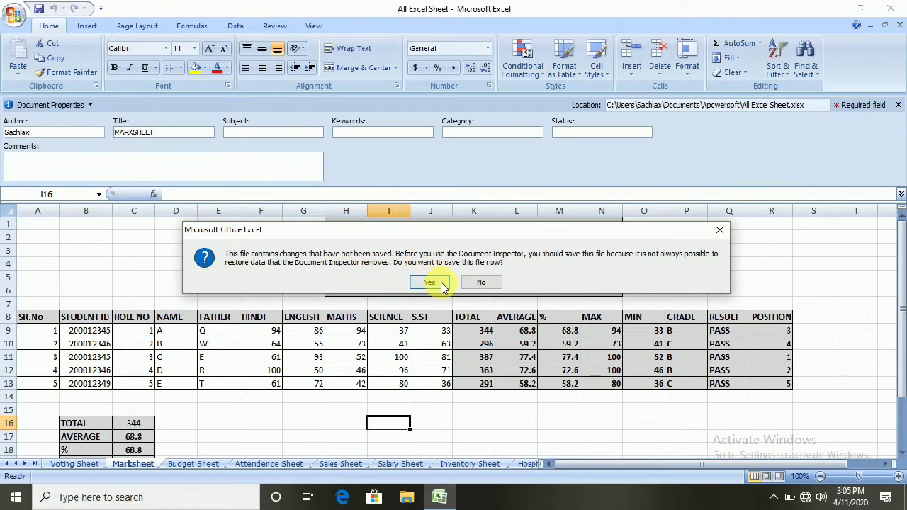
click(421, 282)
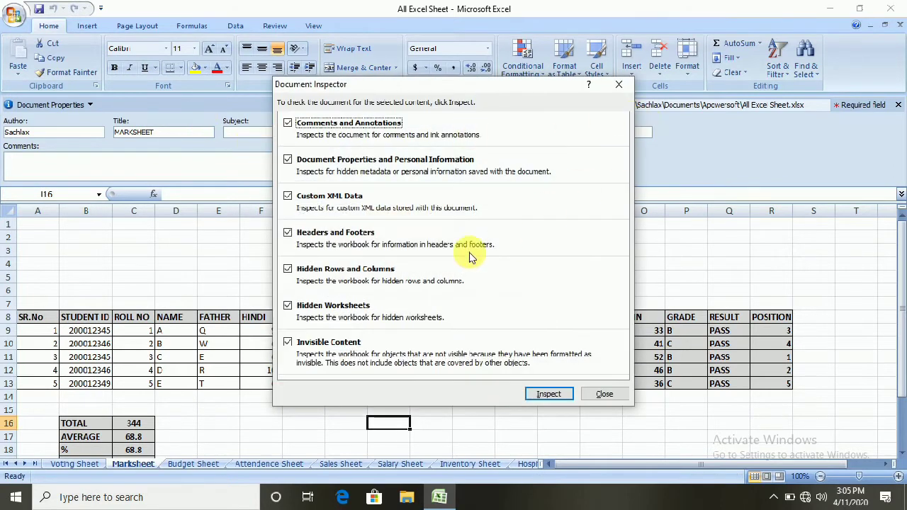
click(562, 396)
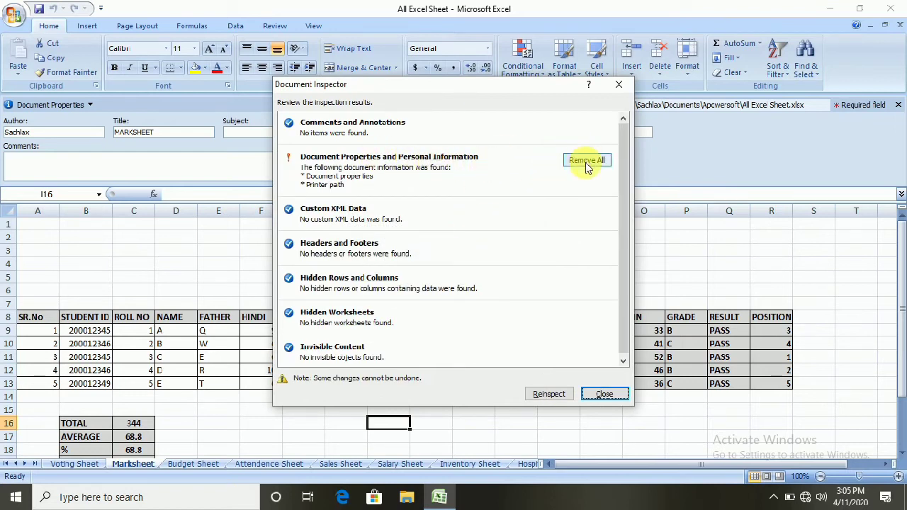
click(587, 163)
click(552, 397)
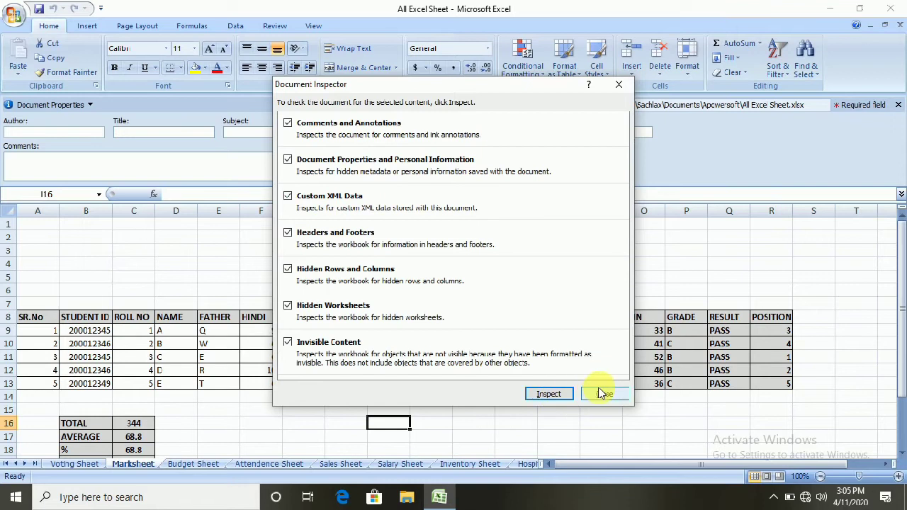
click(603, 394)
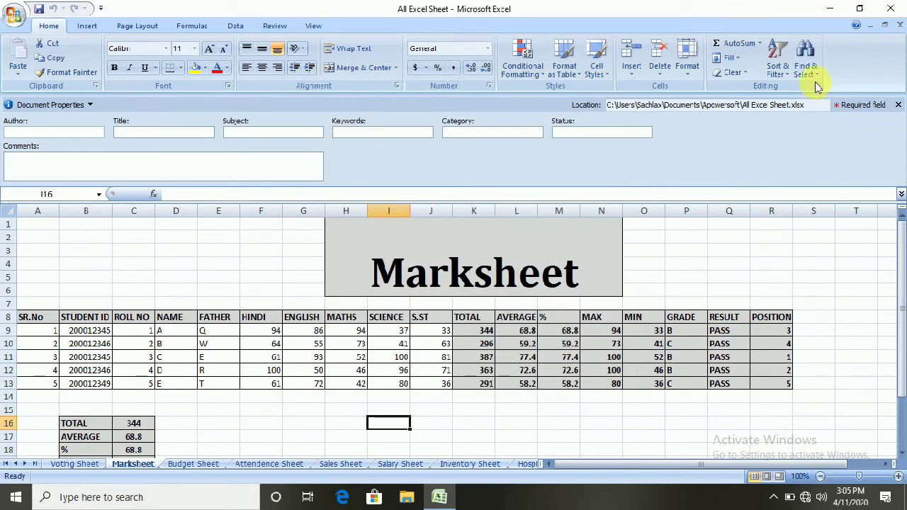
click(898, 105)
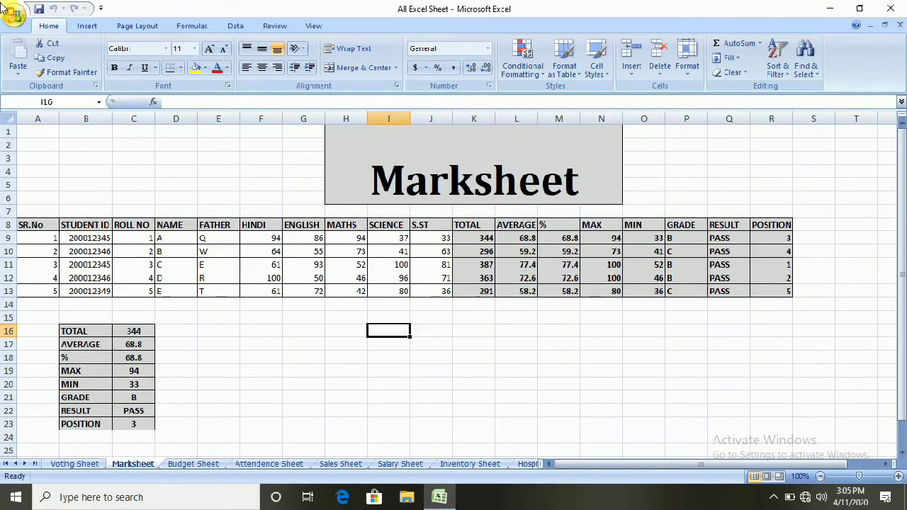
- Encrypt the workbook via Prepare > Encrypt Document, entering a password and then reentering it to confirm
click(14, 15)
mouse_move(58, 201)
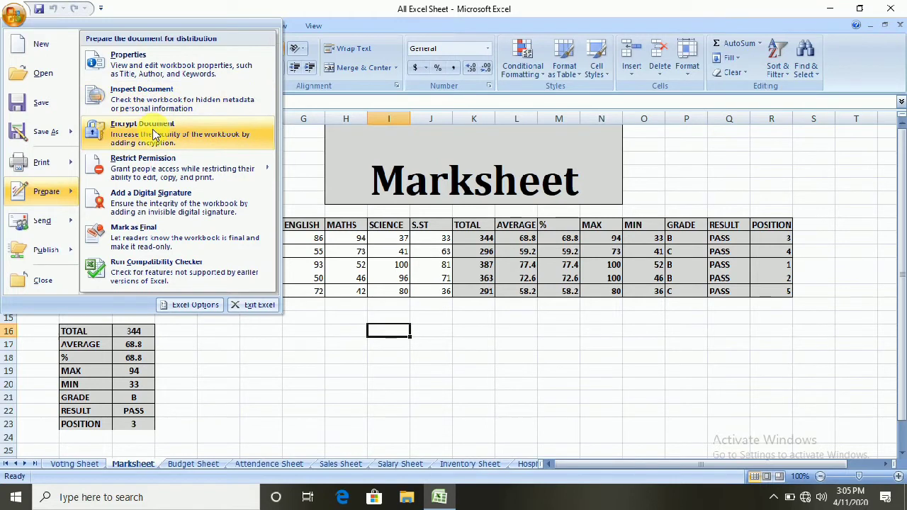
click(154, 137)
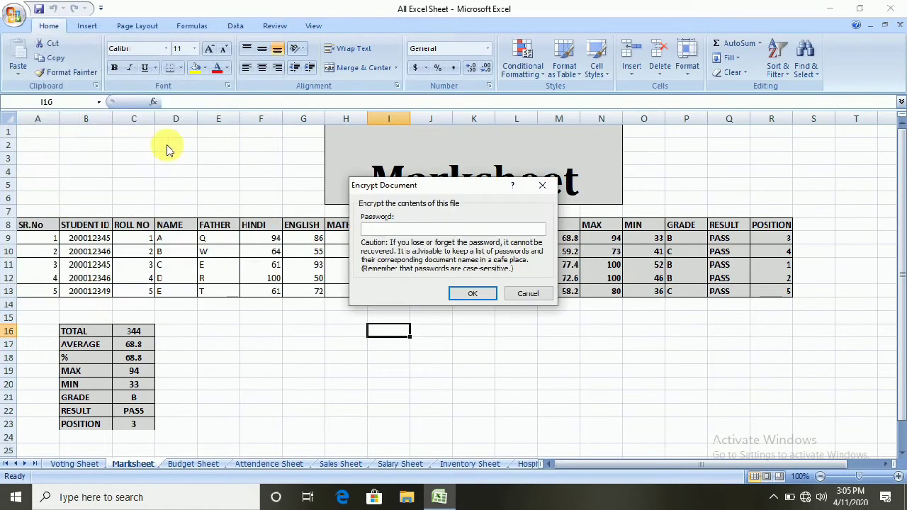
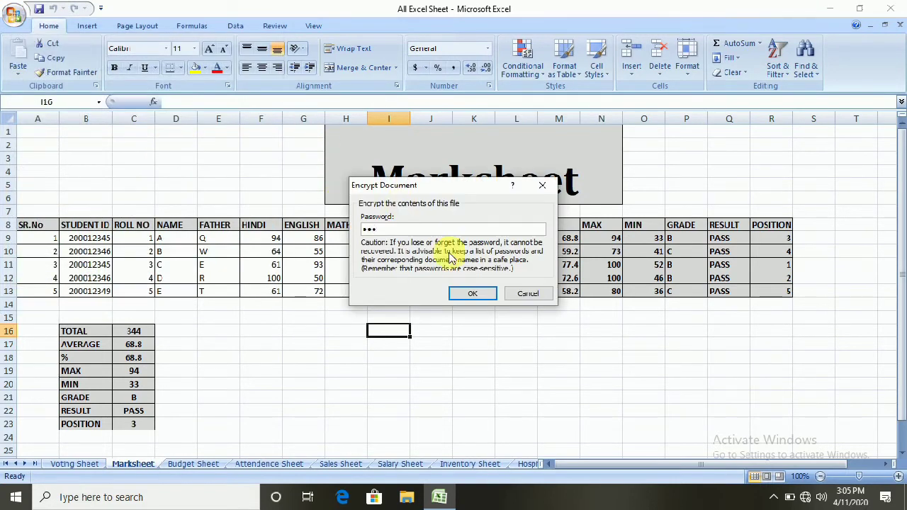
click(477, 294)
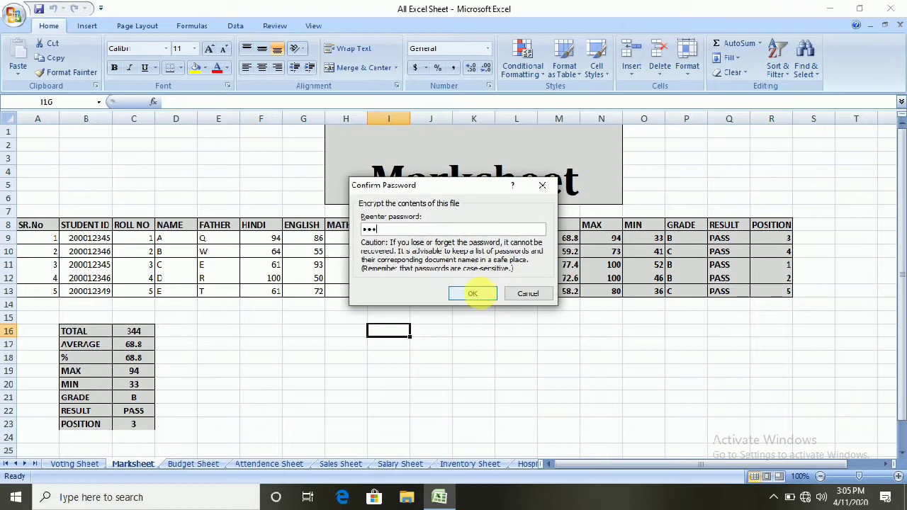
click(473, 293)
- Save and close All Excel Sheet, relaunch Excel into Book1, and reopen the workbook from recent files
click(889, 8)
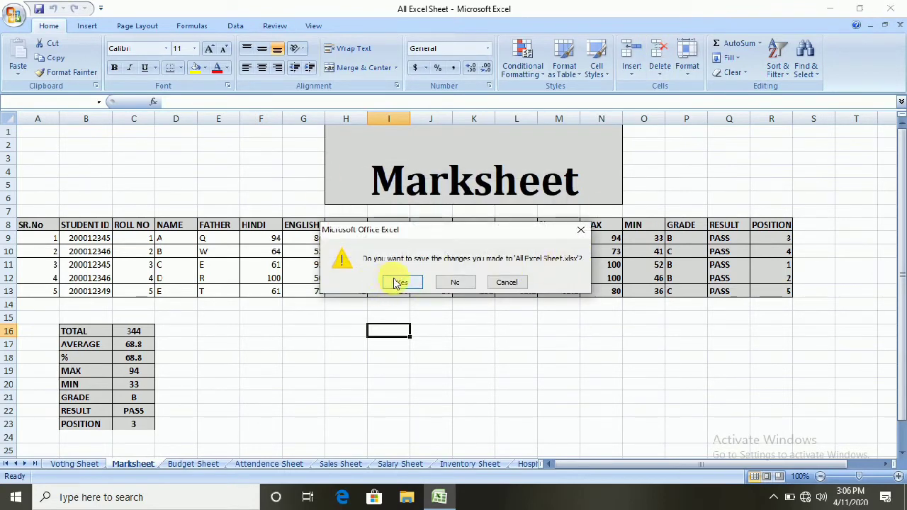
click(399, 283)
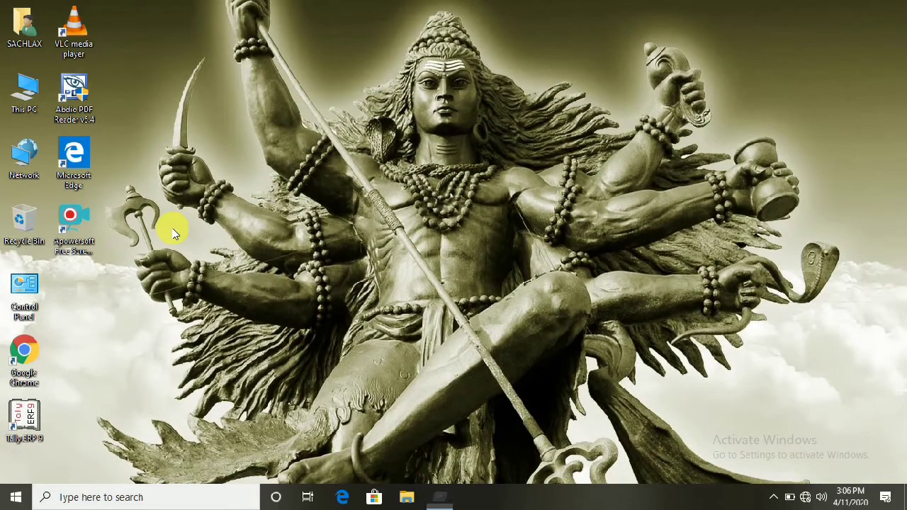
key(super+r)
text(Esc)
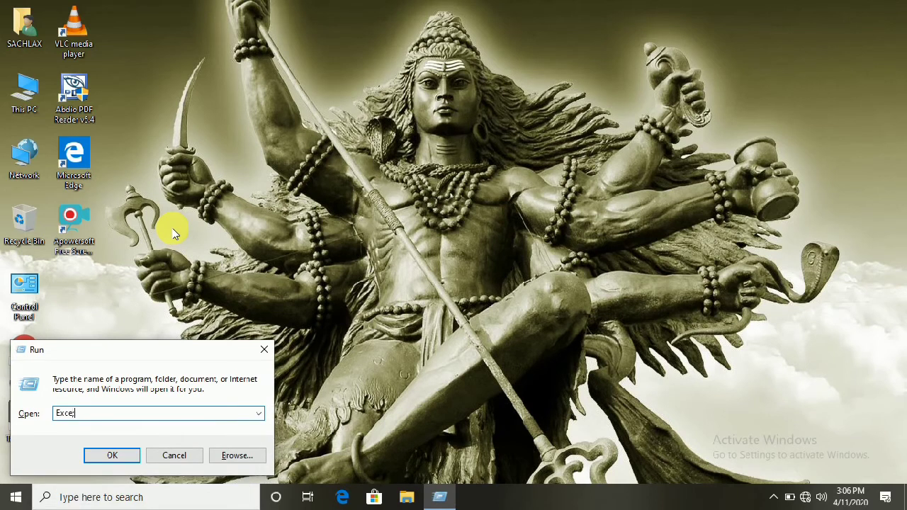
key(Return)
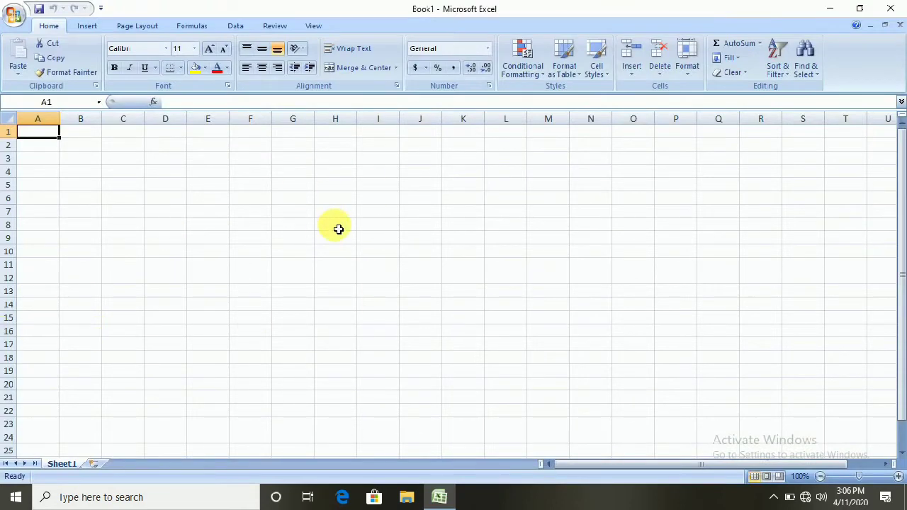
click(11, 16)
click(53, 55)
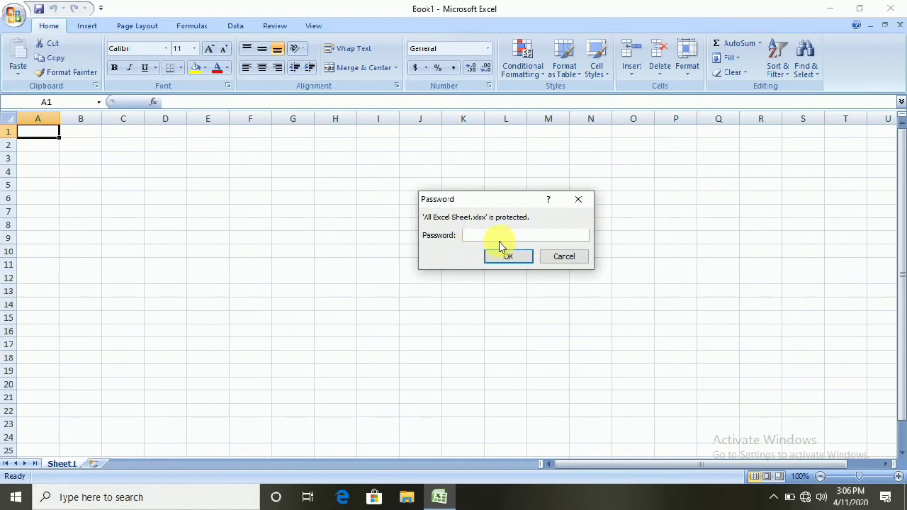
- Enter the workbook password to open All Excel Sheet, view the Review tab, then return to Home
key(Return)
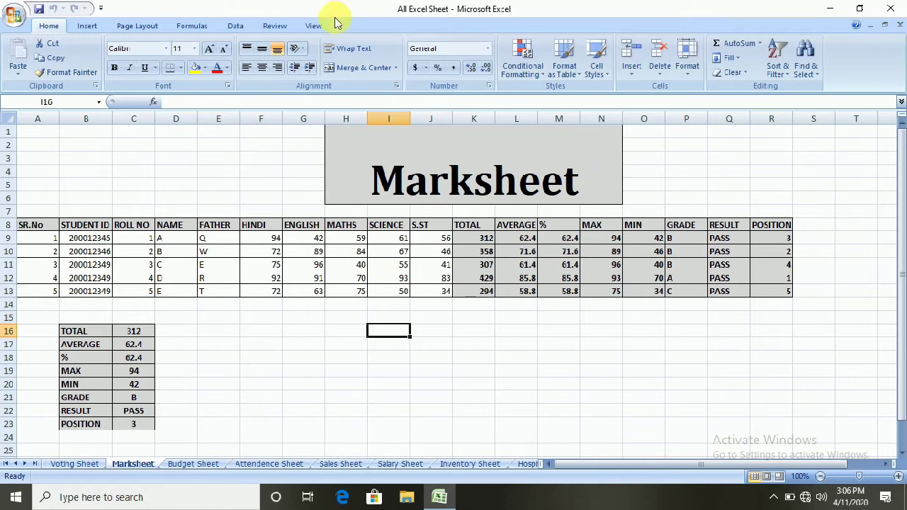
click(275, 26)
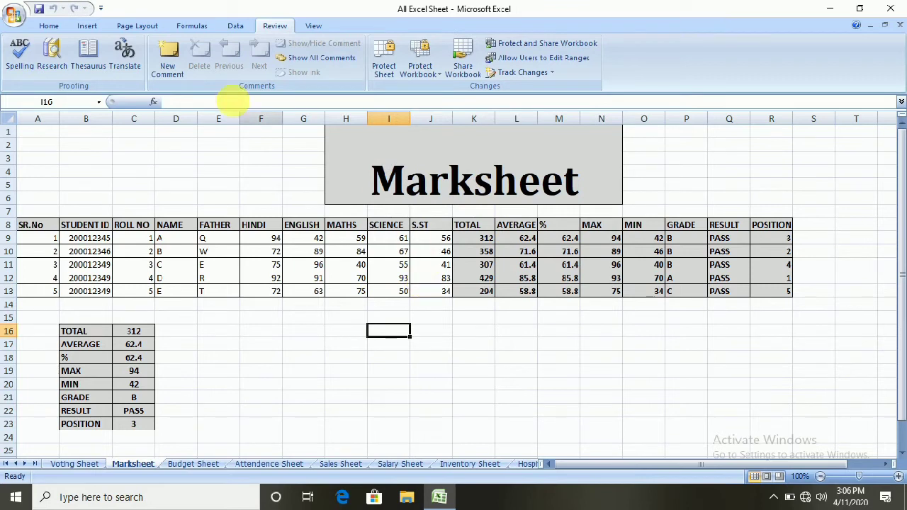
click(49, 25)
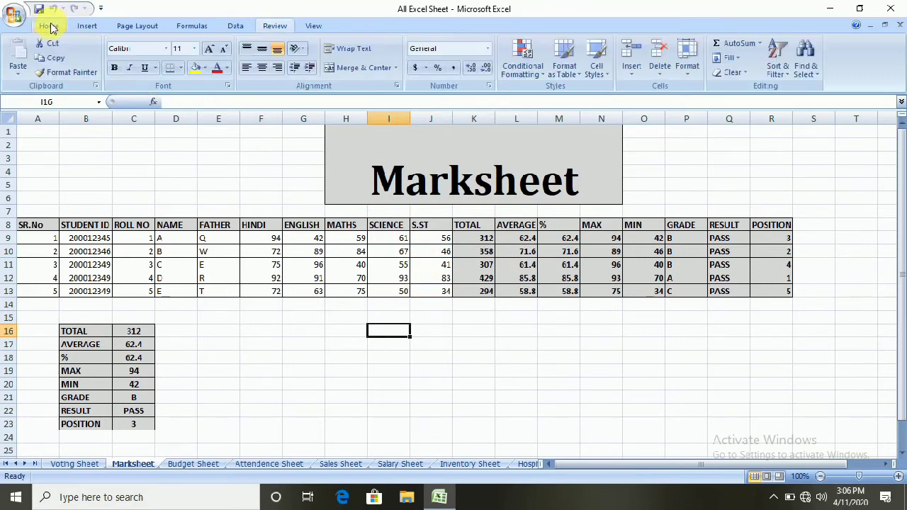
- Clear the Encrypt Document password on All Excel Sheet and close the workbook window
click(686, 64)
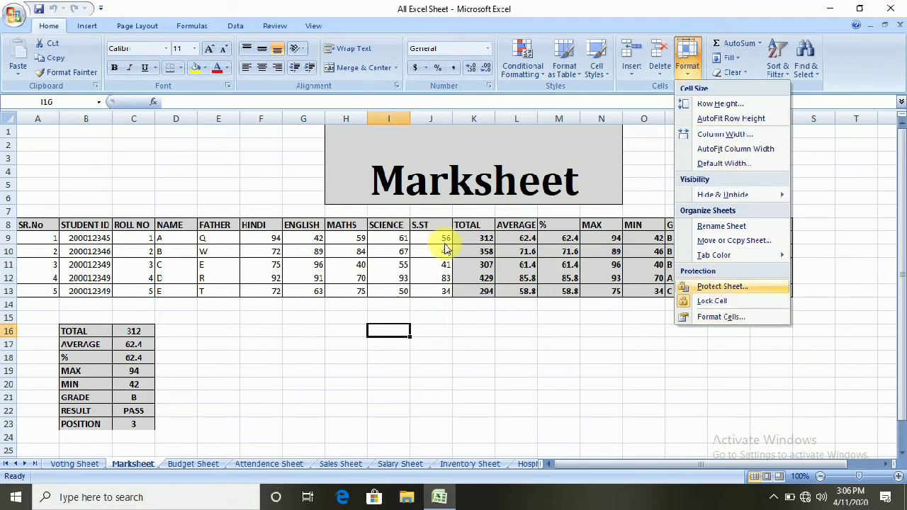
click(12, 16)
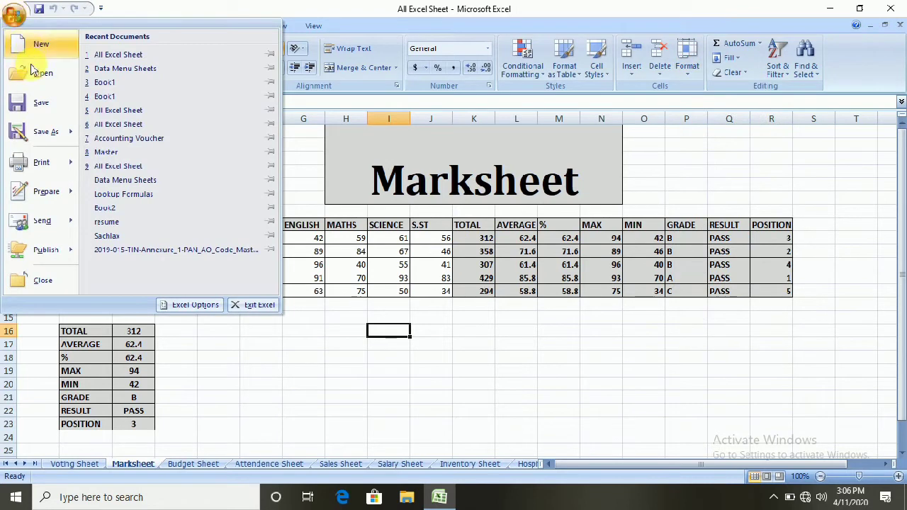
mouse_move(45, 191)
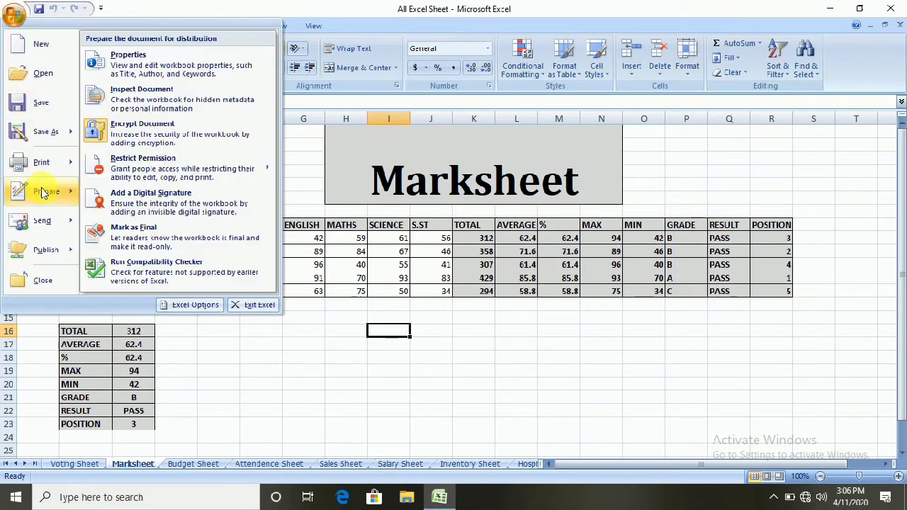
click(150, 145)
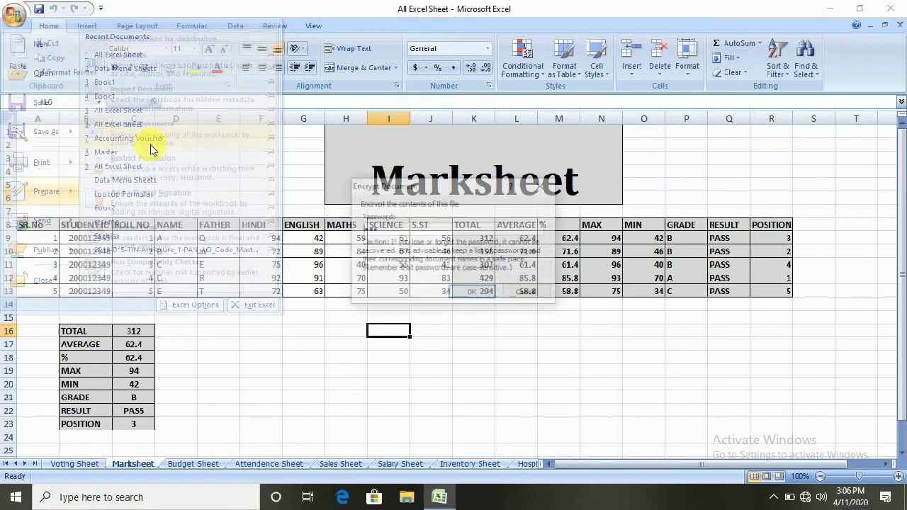
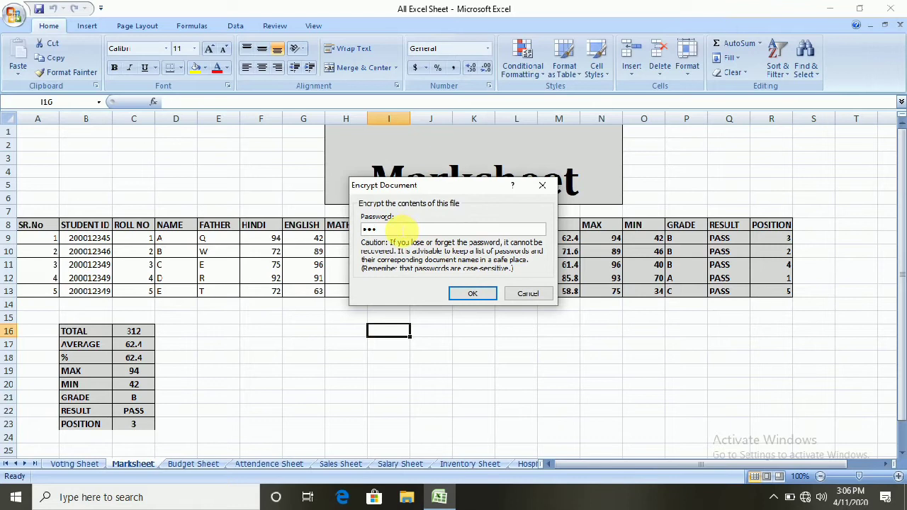
click(471, 297)
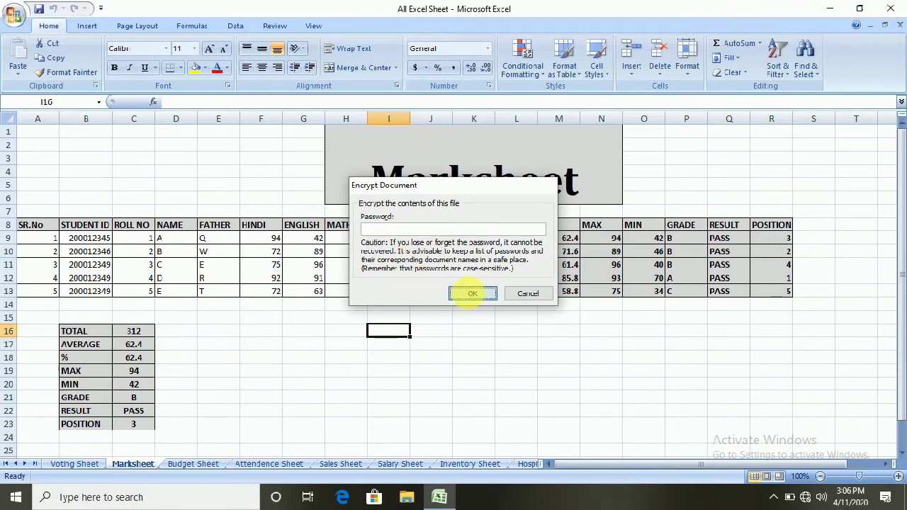
click(890, 9)
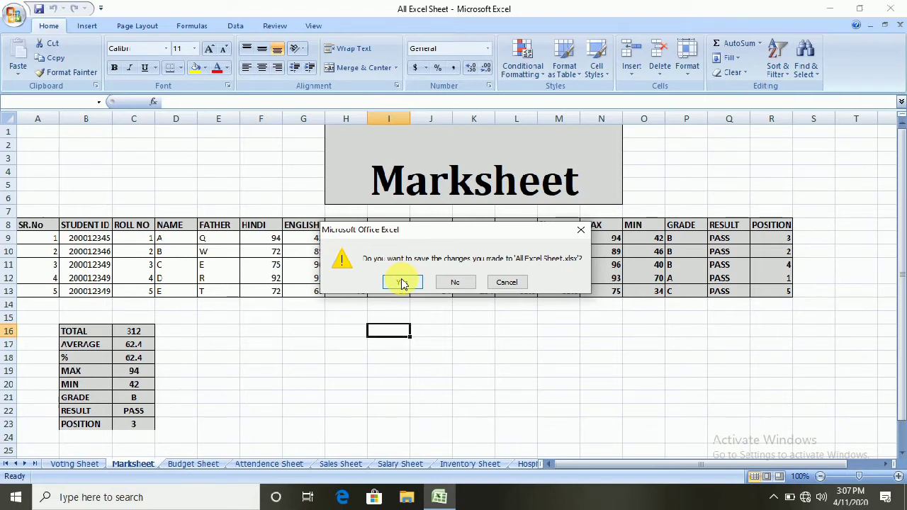
- Save on close, relaunch Excel from the Run box, and reopen All Excel Sheet from Recent Documents
click(402, 283)
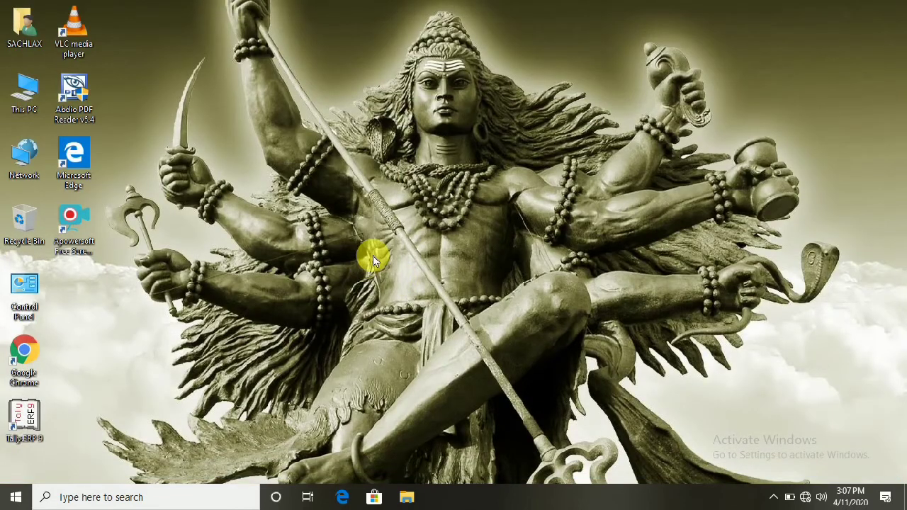
key(super+r)
text(Excel)
key(Return)
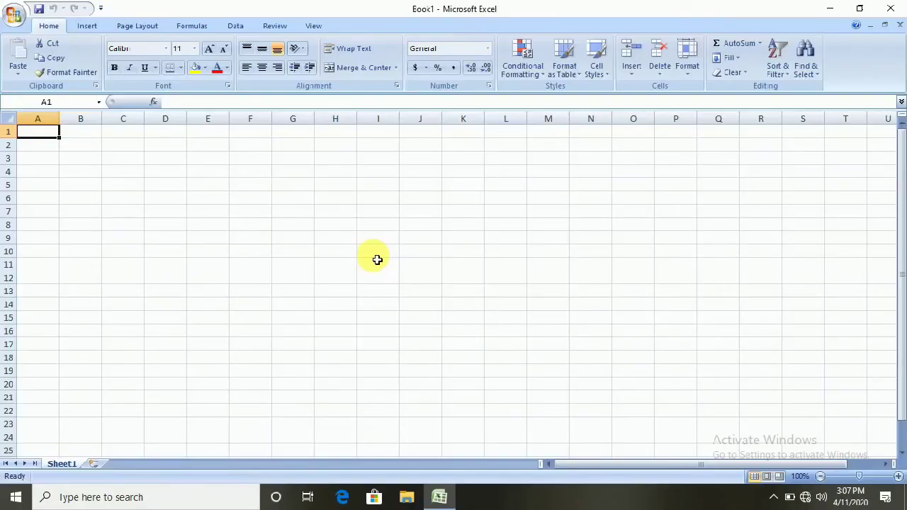
click(14, 16)
click(113, 56)
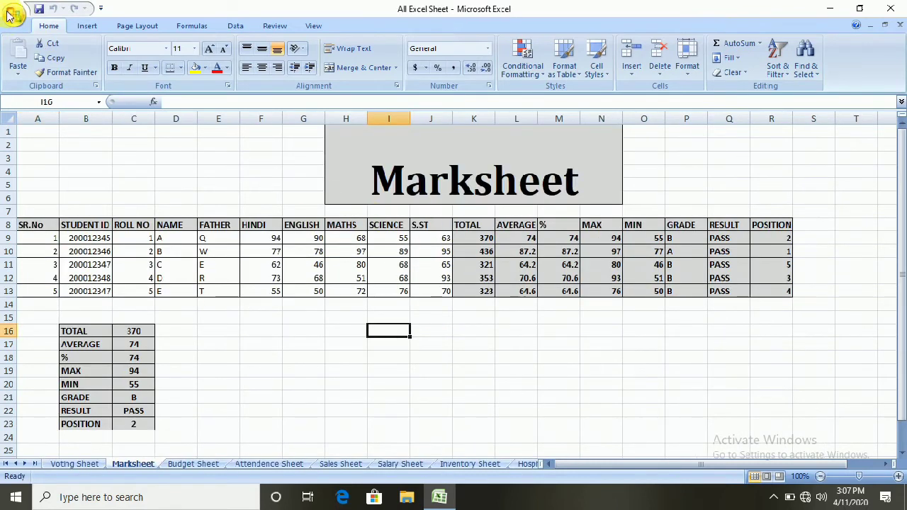
- Mark All Excel Sheet as Final, accepting the save prompt
click(14, 22)
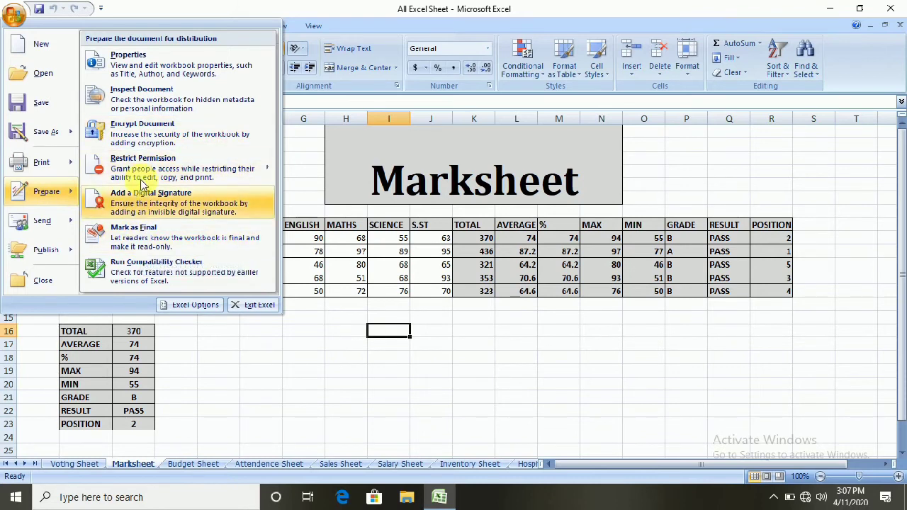
click(150, 236)
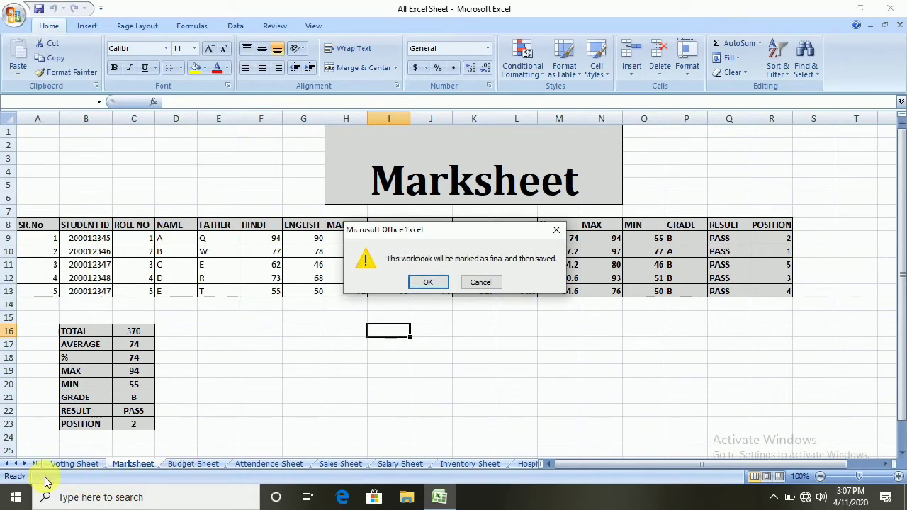
click(425, 282)
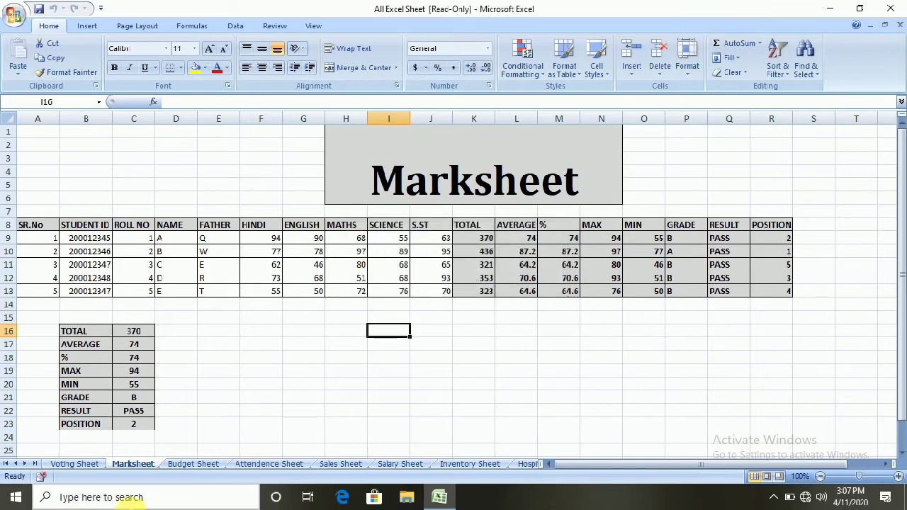
click(186, 344)
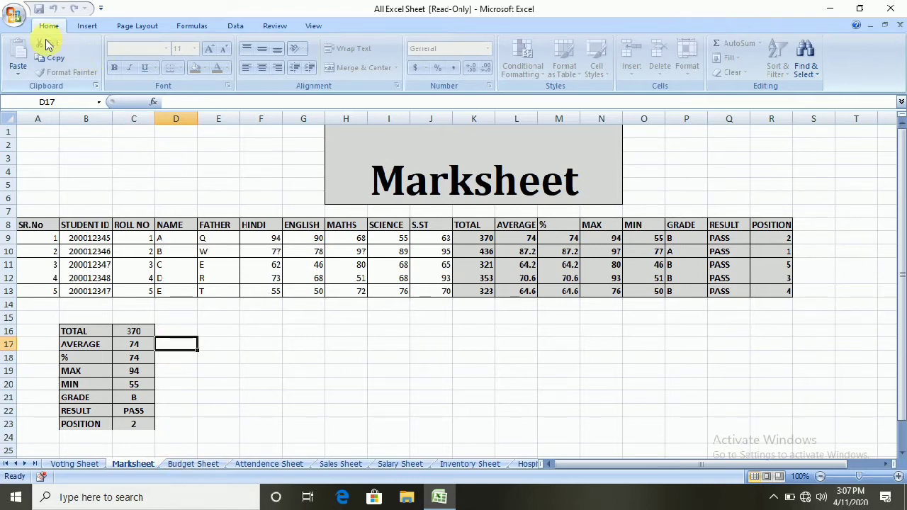
- Turn off Mark as Final so the Marksheet is editable, clearing stray text from D17
click(16, 17)
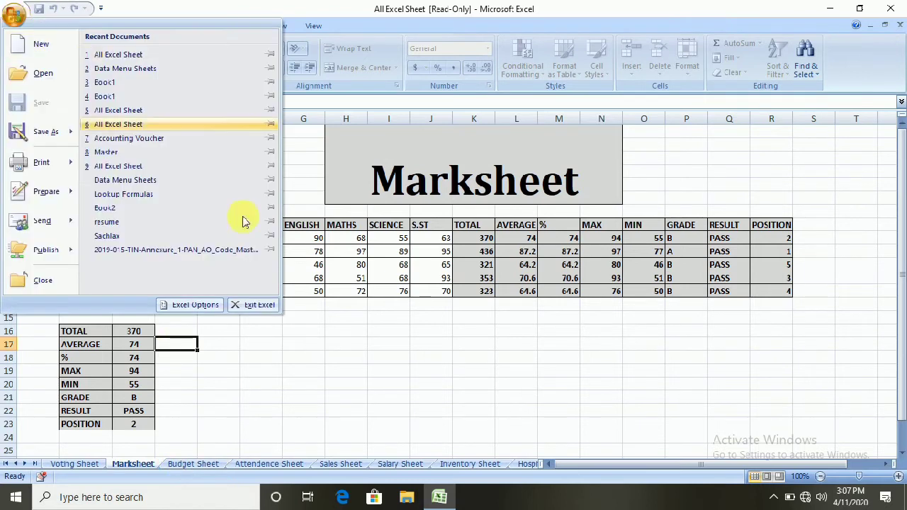
click(124, 194)
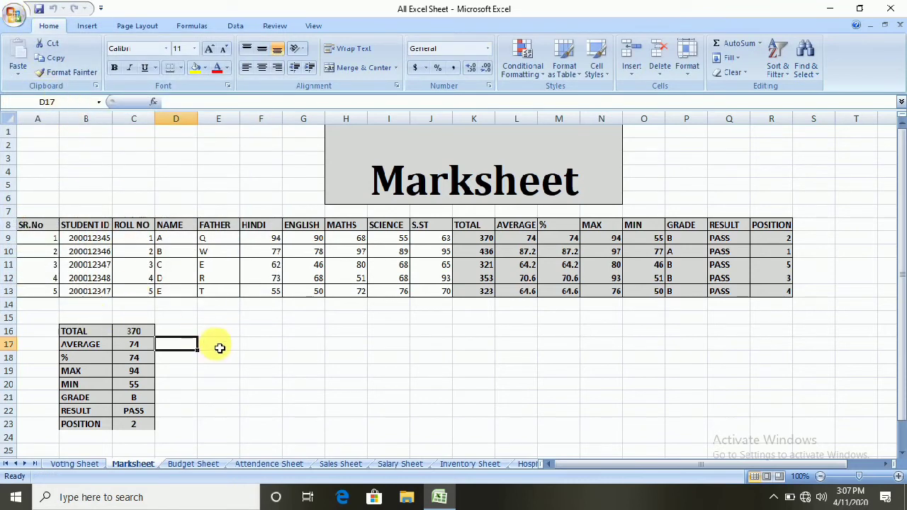
text(ncnd)
key(BackSpace)
key(BackSpace)
key(BackSpace)
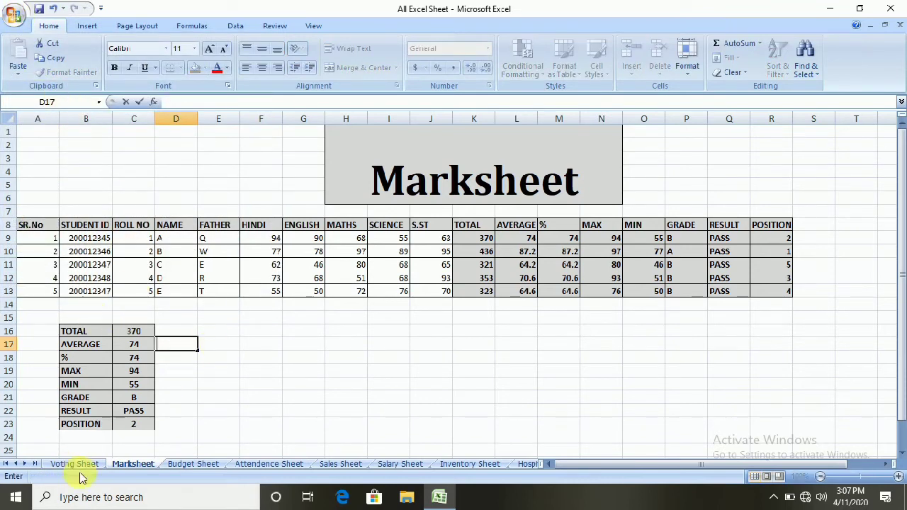
click(178, 397)
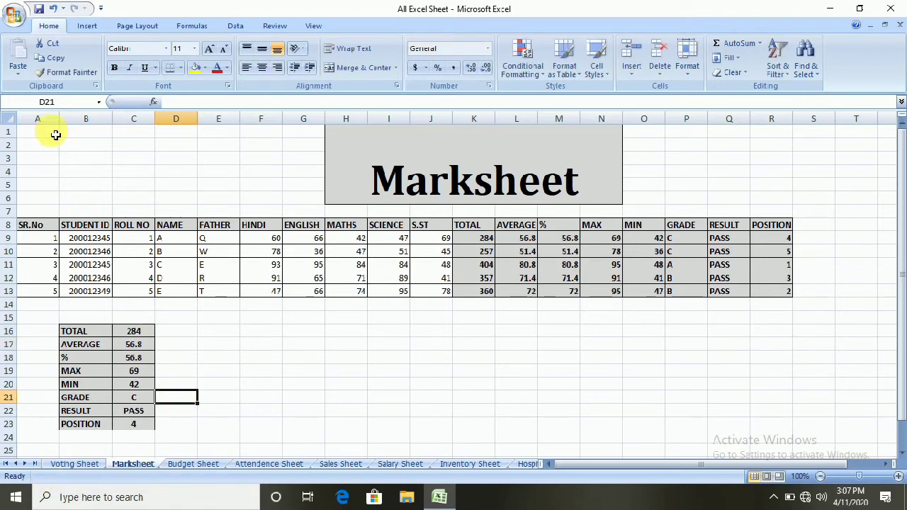
- Look through the Prepare, Send and Publish submenus, then choose Close
click(14, 14)
mouse_move(55, 200)
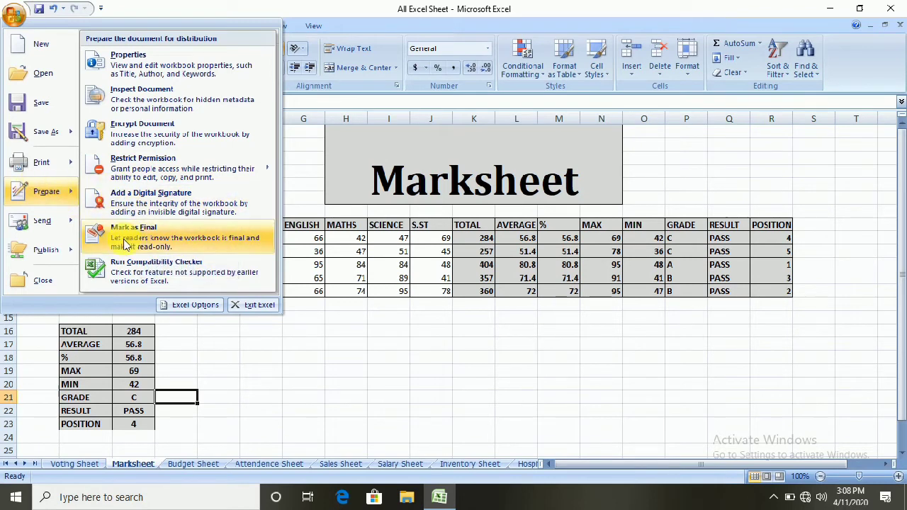
mouse_move(57, 230)
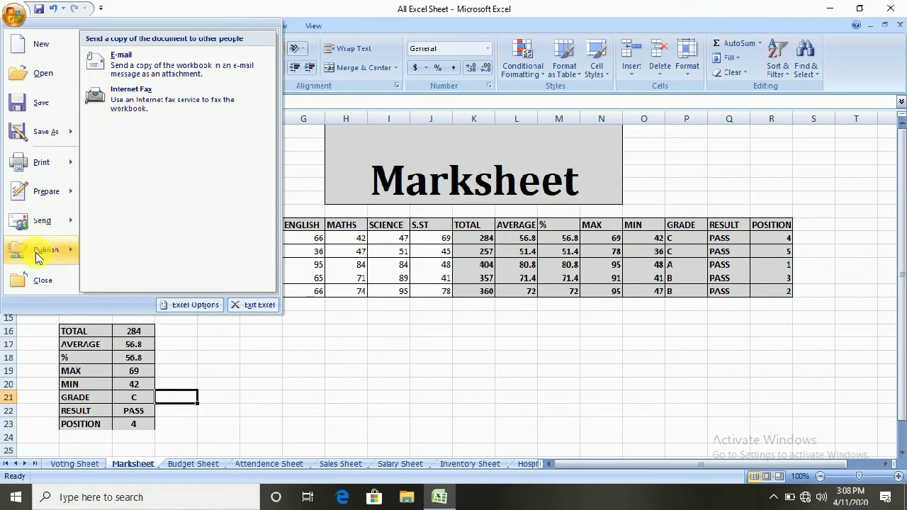
mouse_move(39, 258)
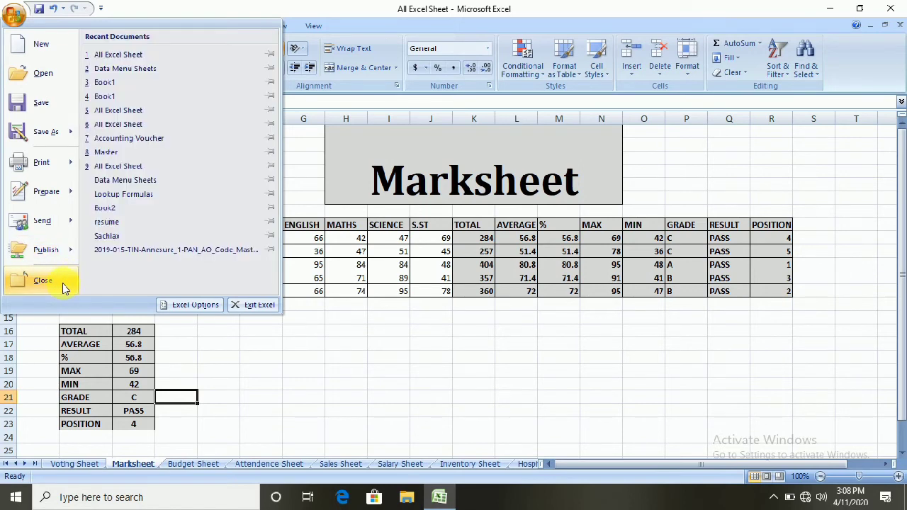
click(62, 287)
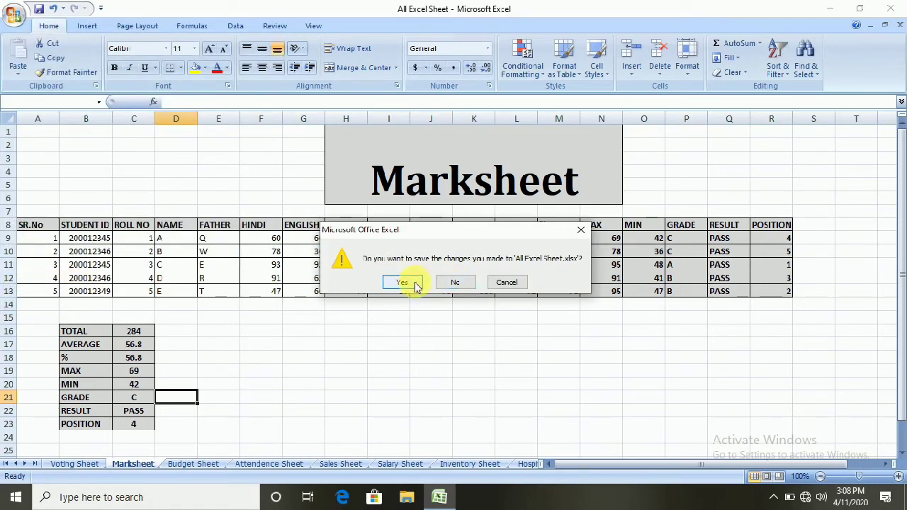
- Close without saving and reopen All Excel Sheet from Recent Documents
click(461, 283)
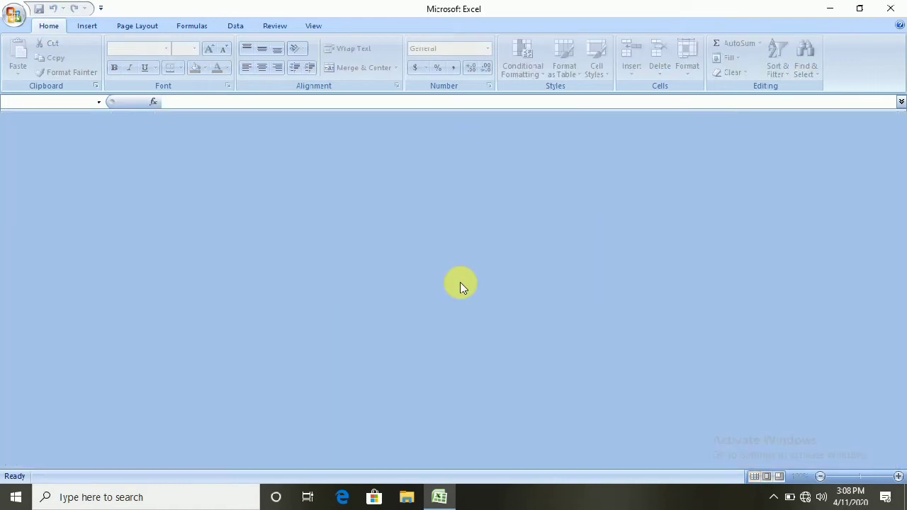
click(10, 14)
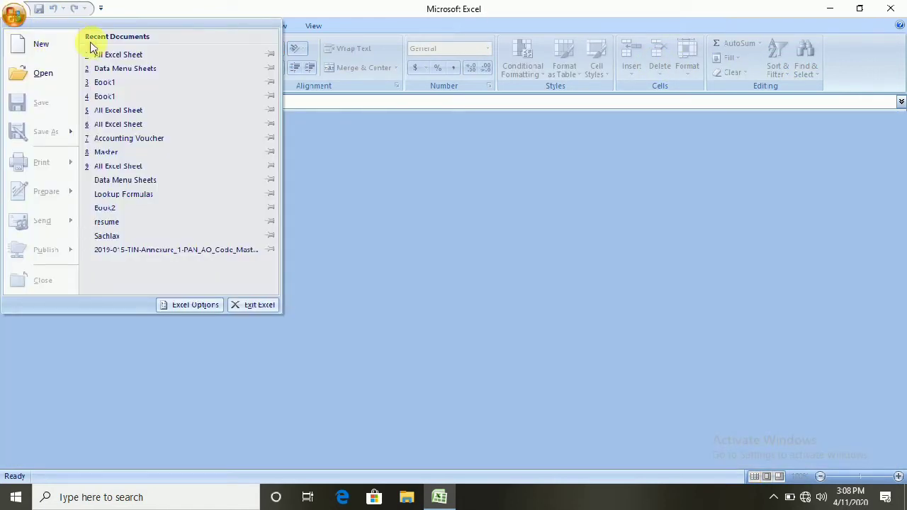
click(132, 55)
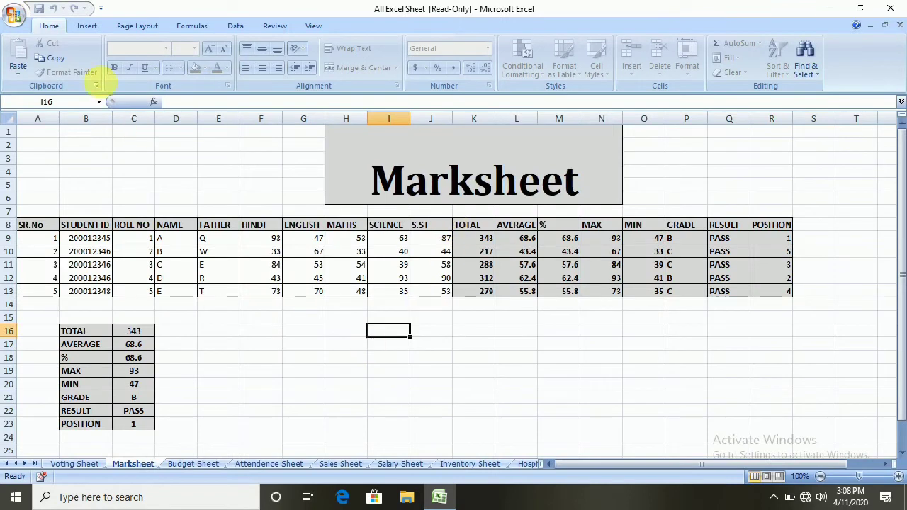
- Open and dismiss the Office menu, selecting cell F18 on the Marksheet
click(13, 18)
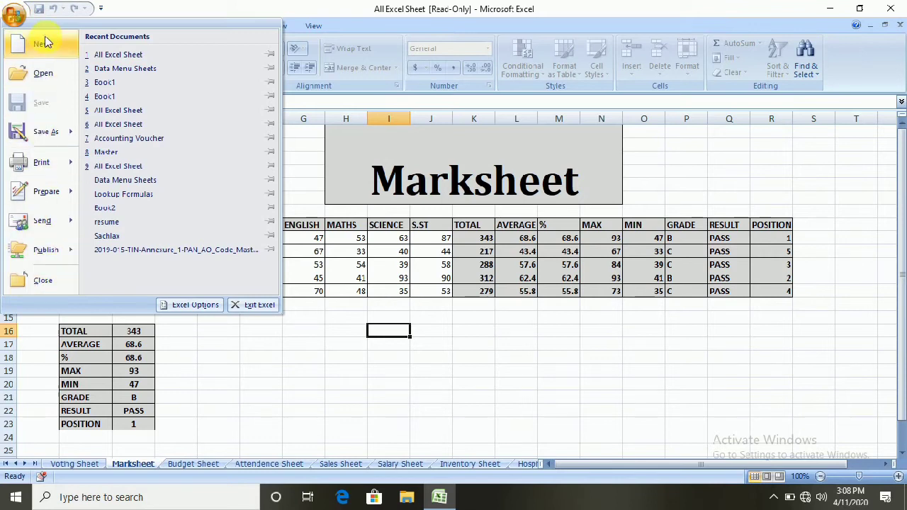
click(343, 406)
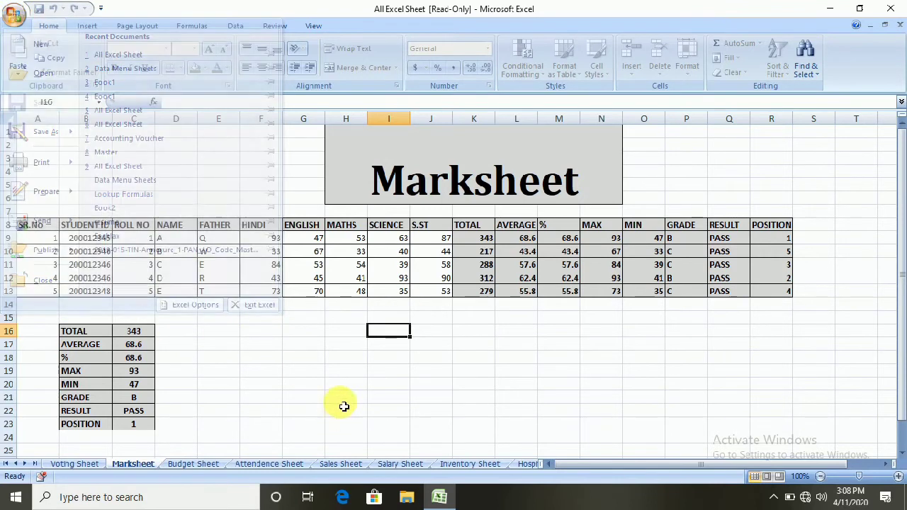
click(375, 372)
click(274, 357)
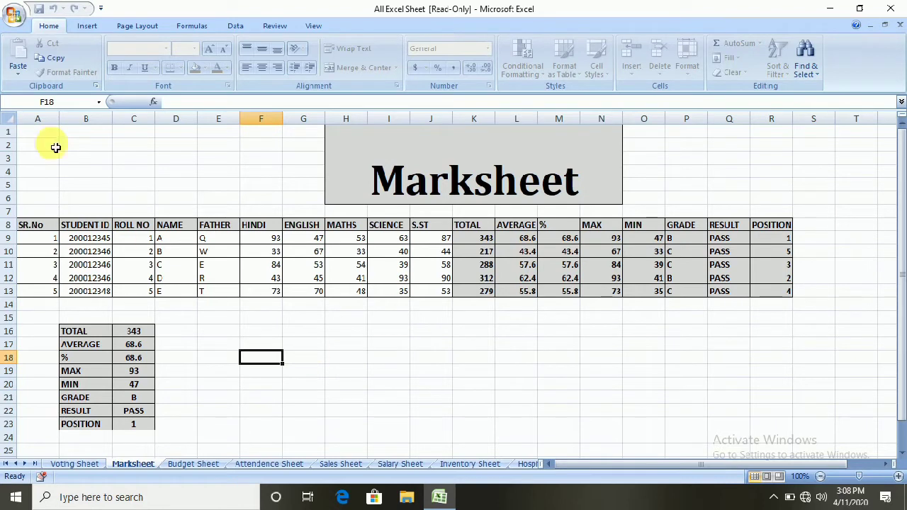
click(14, 16)
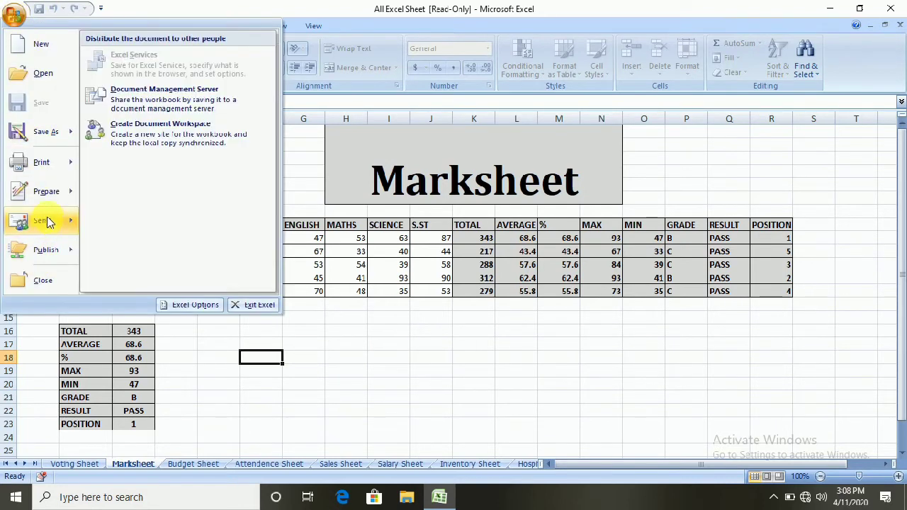
click(345, 348)
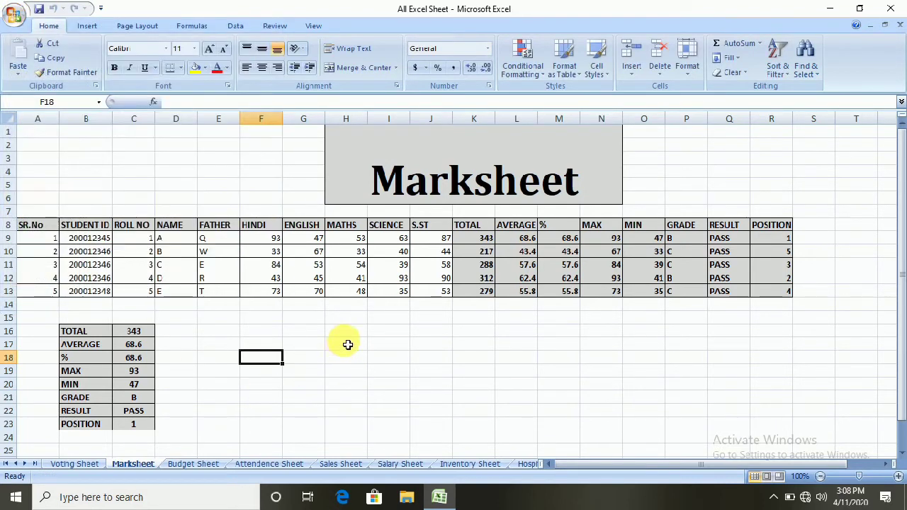
click(346, 344)
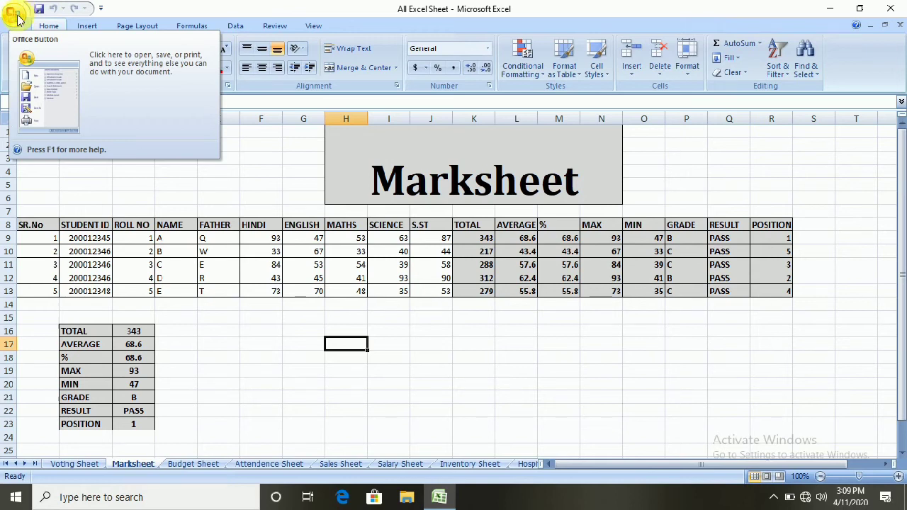
- Add the New and Open commands to the Quick Access Toolbar
click(15, 14)
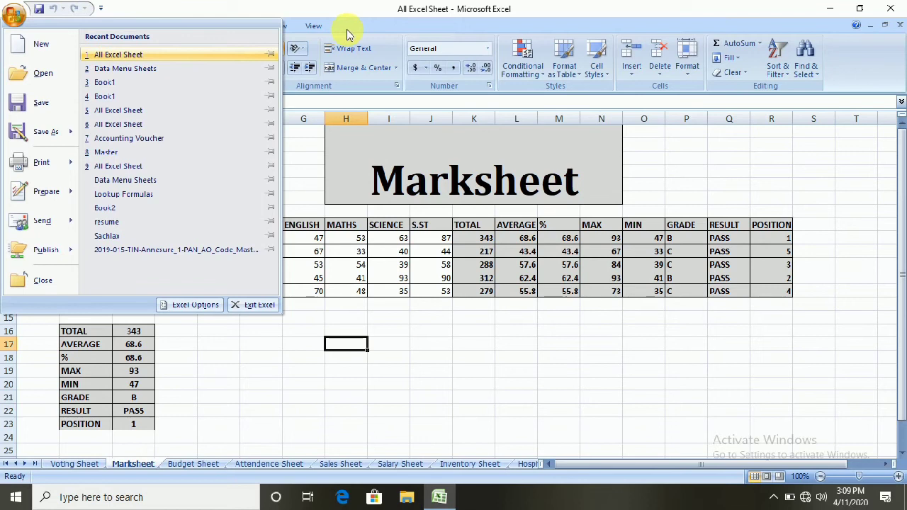
click(216, 7)
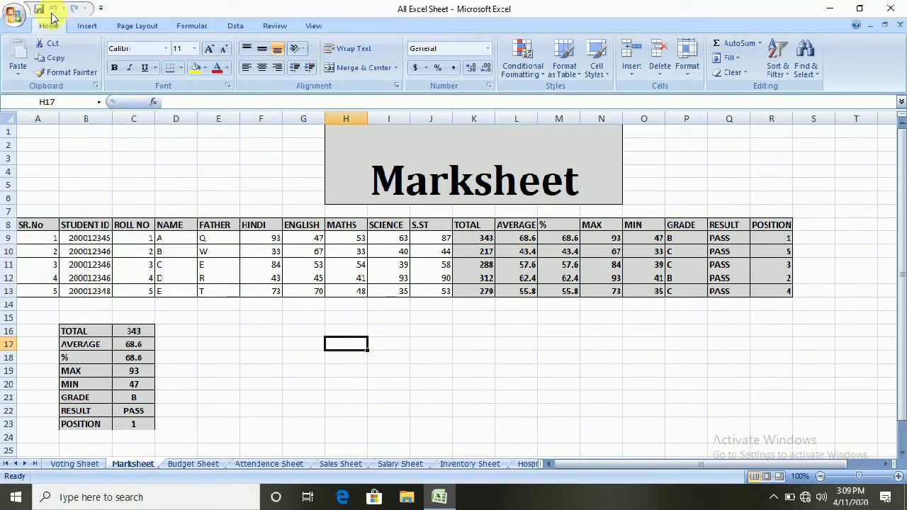
right_click(149, 7)
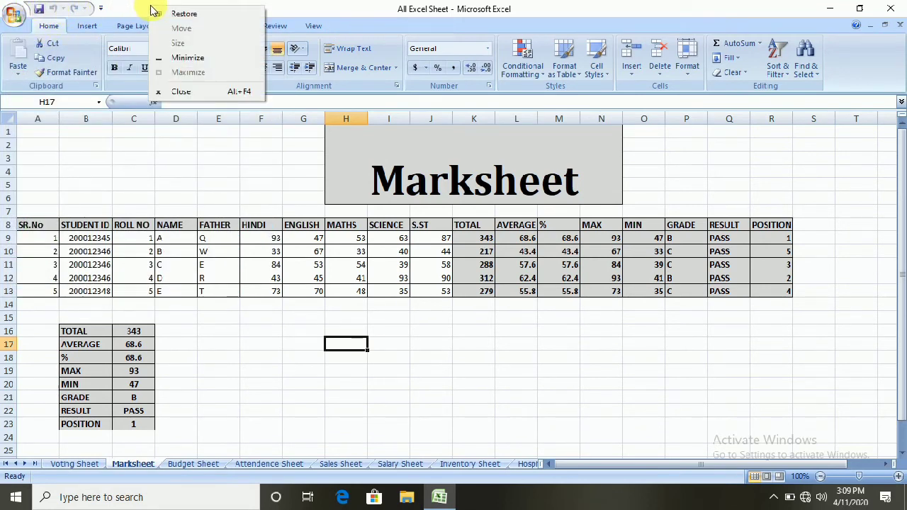
click(101, 10)
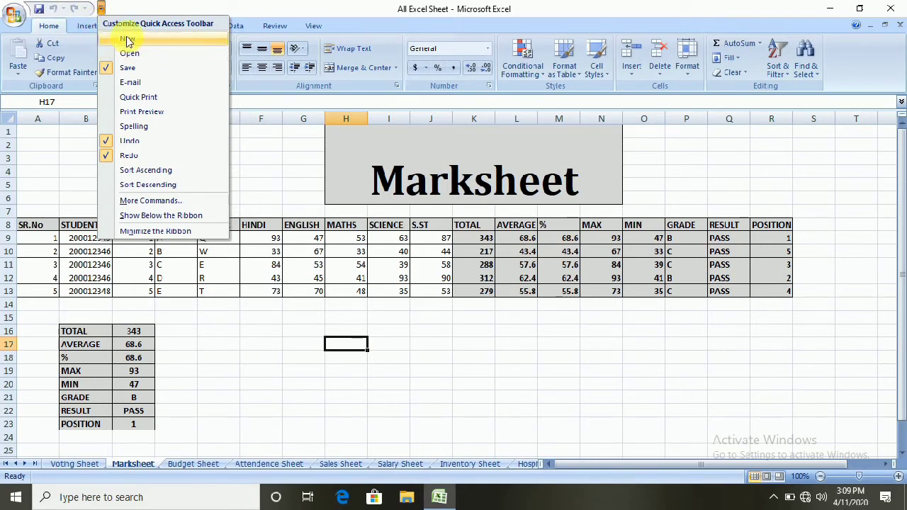
click(128, 40)
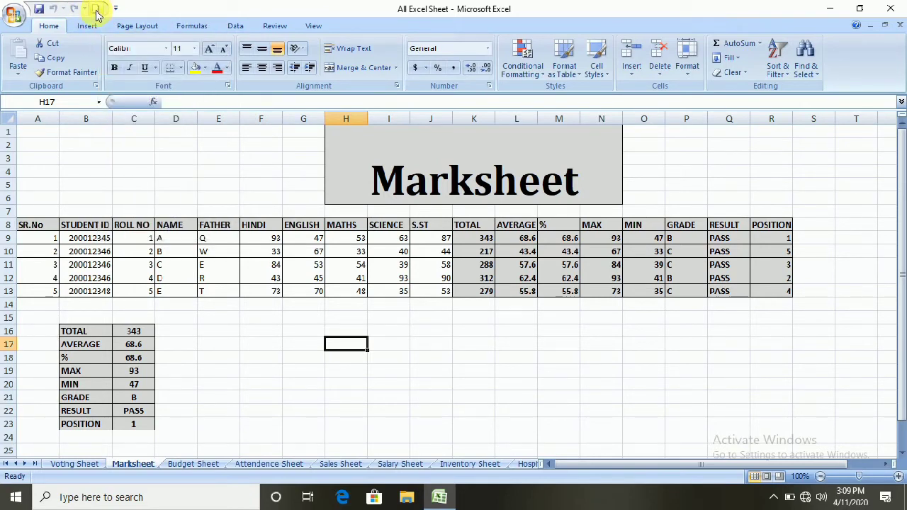
click(116, 8)
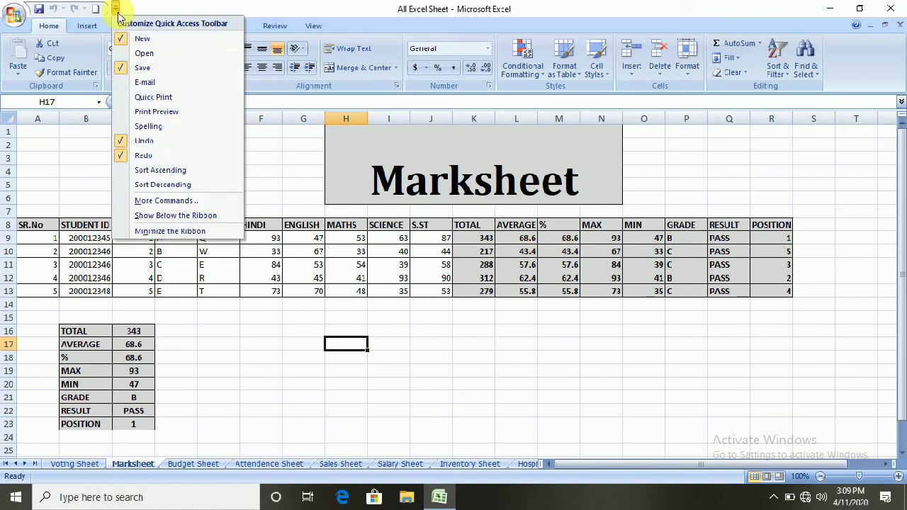
click(138, 53)
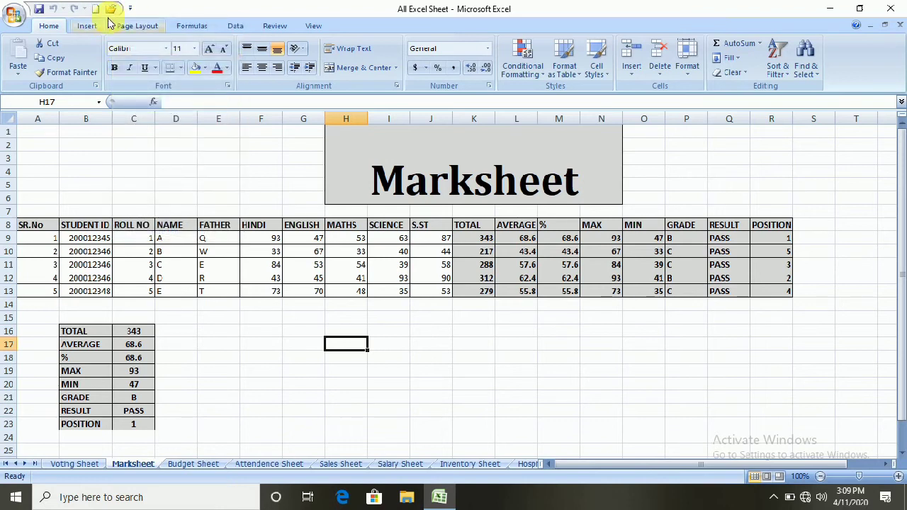
- Remove Open and New from the toolbar again and minimize the ribbon to tab names
click(130, 9)
click(141, 54)
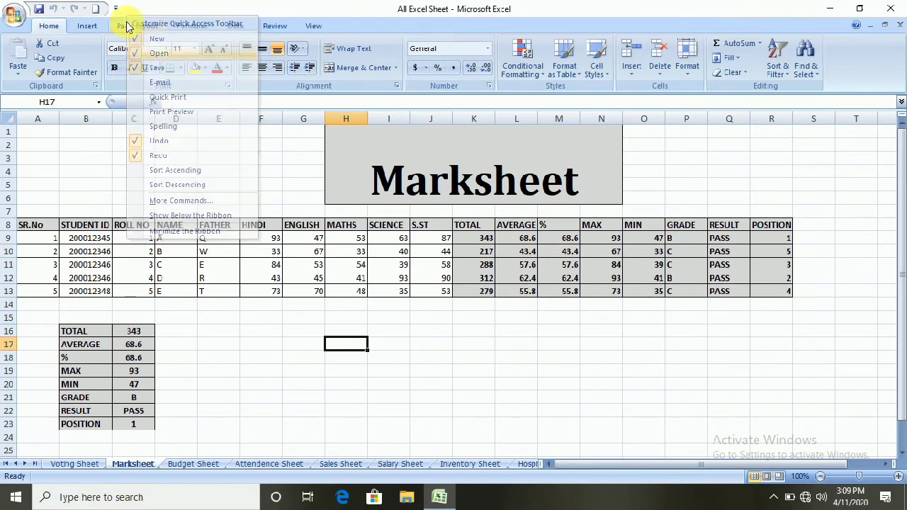
click(115, 8)
click(131, 38)
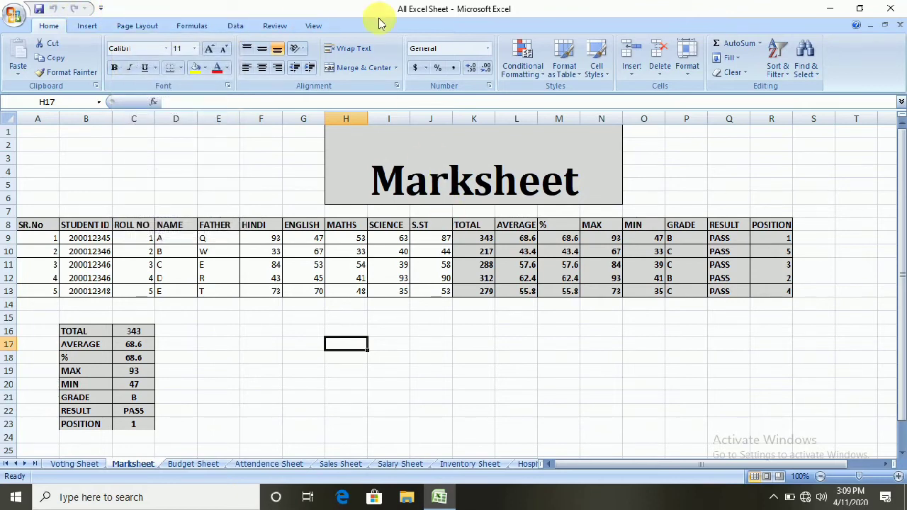
right_click(346, 26)
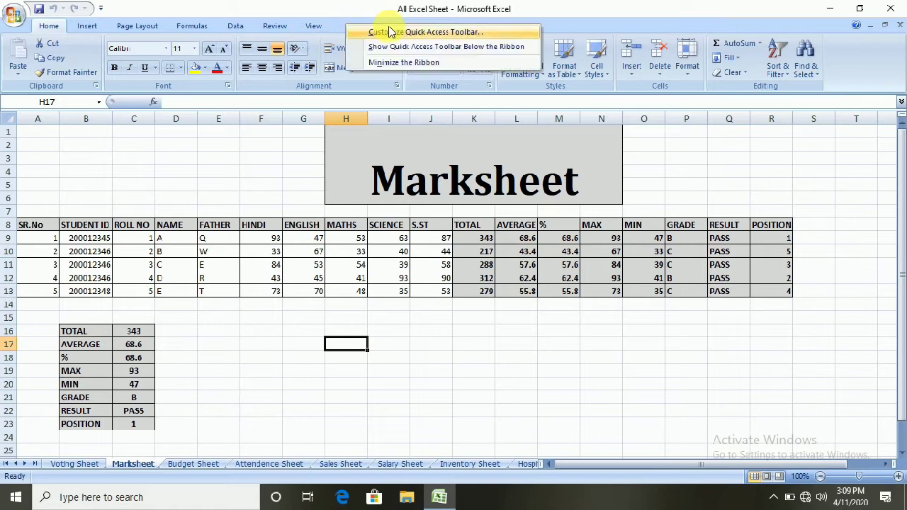
click(382, 62)
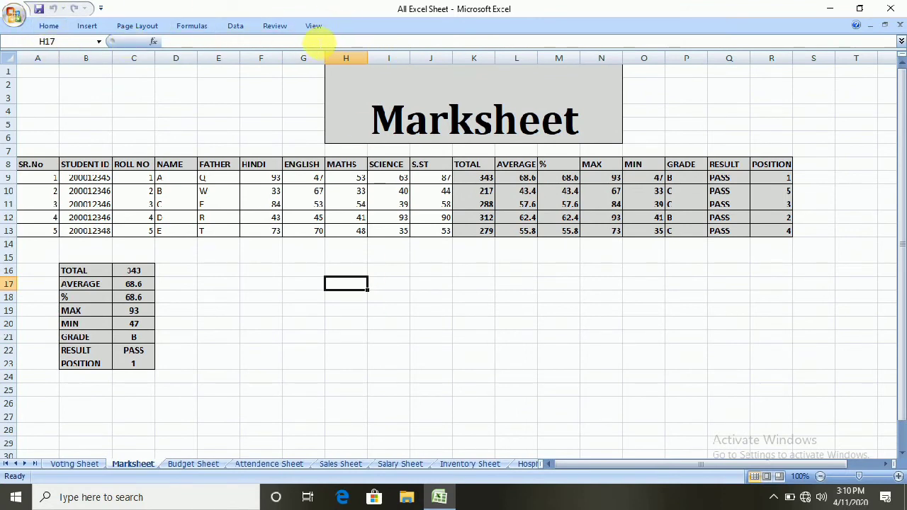
click(51, 27)
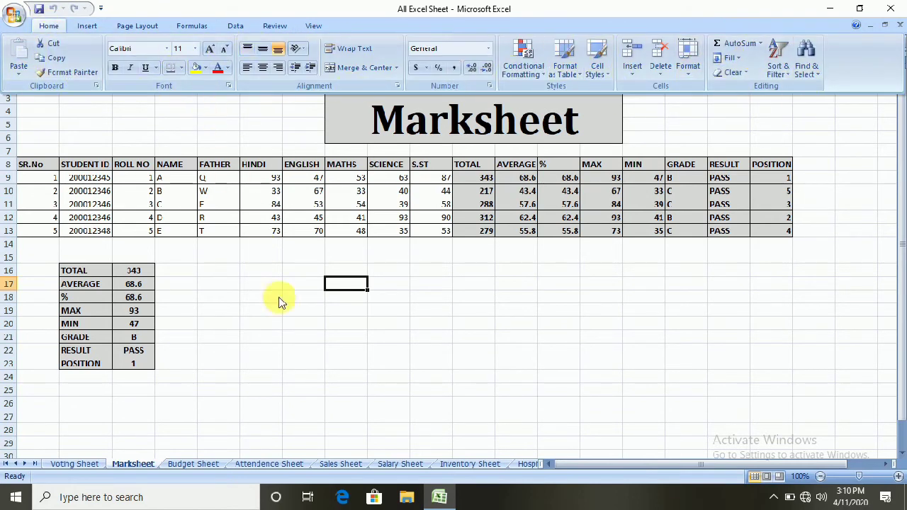
click(266, 258)
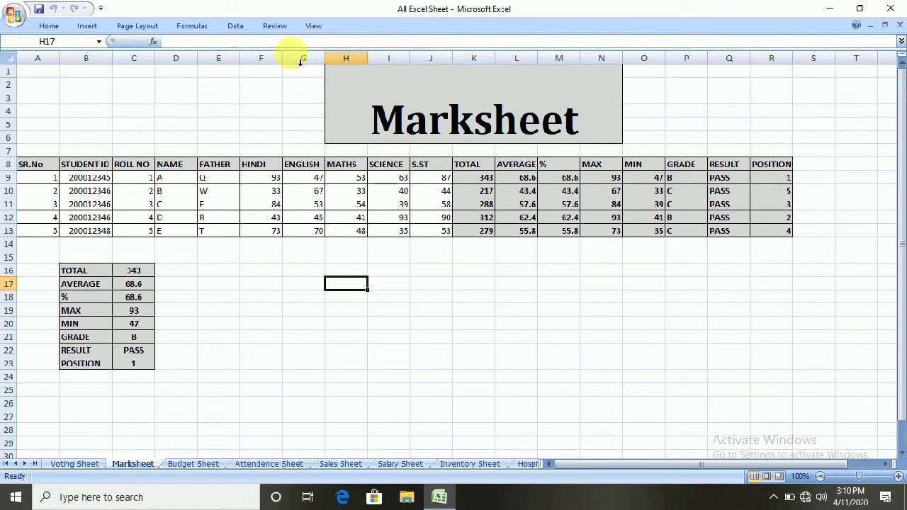
right_click(341, 27)
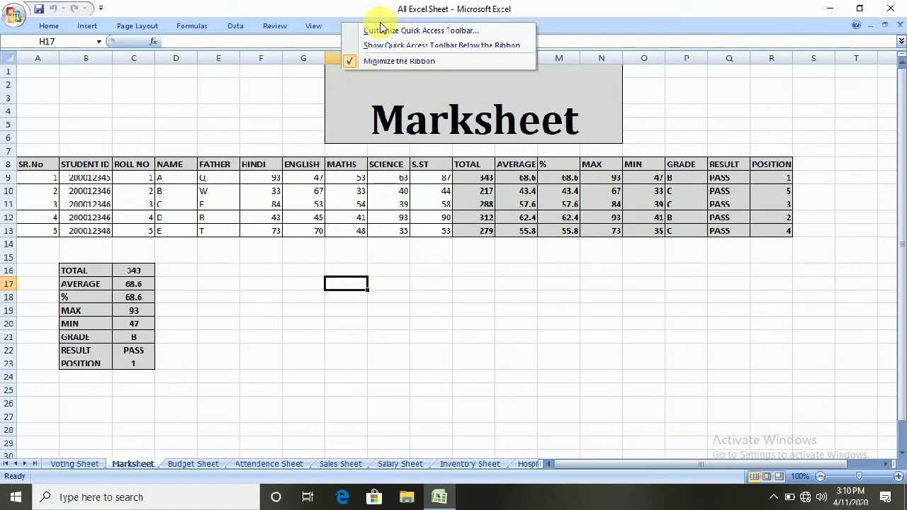
click(386, 64)
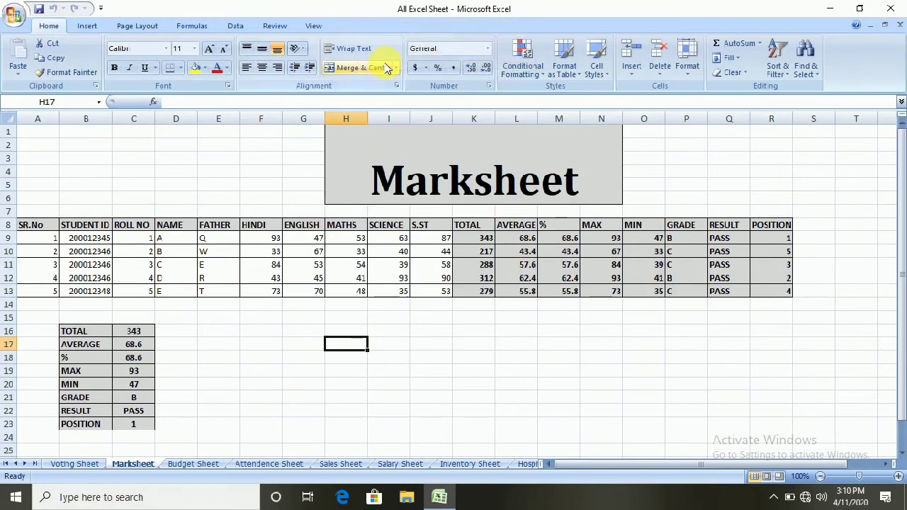
right_click(346, 27)
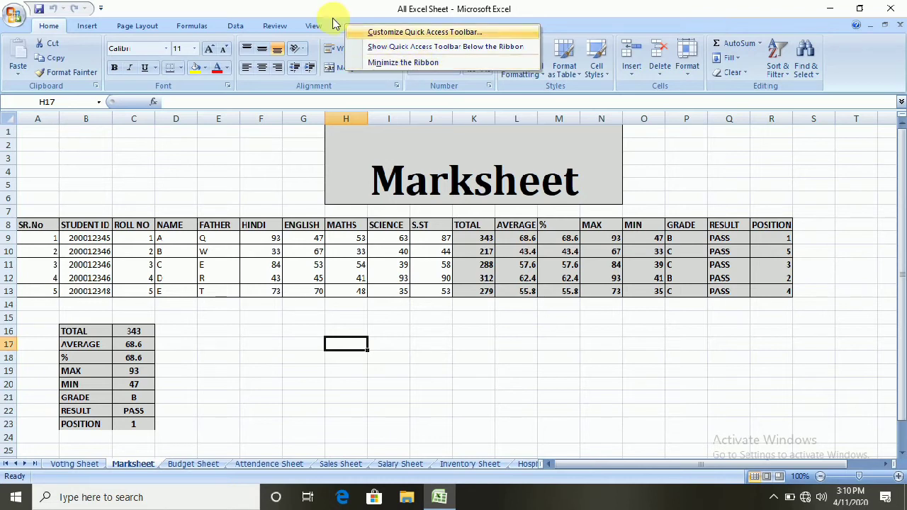
click(129, 177)
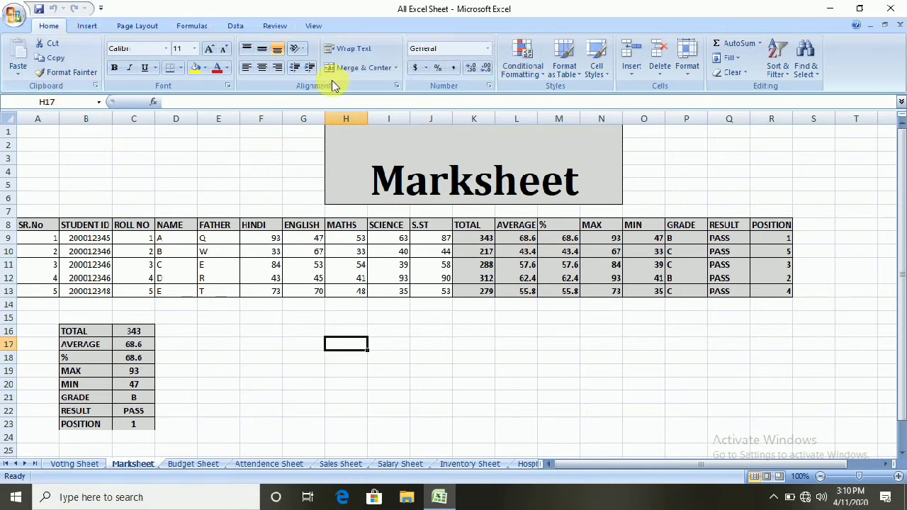
right_click(355, 24)
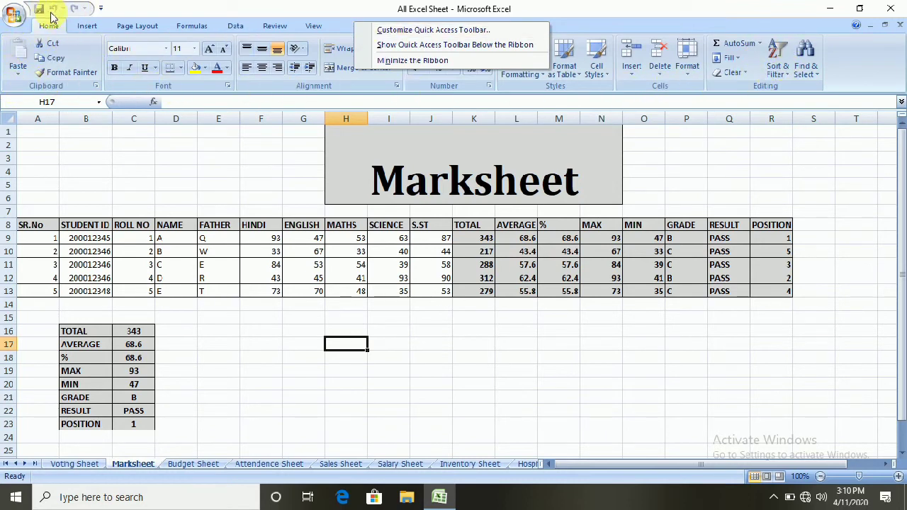
click(407, 44)
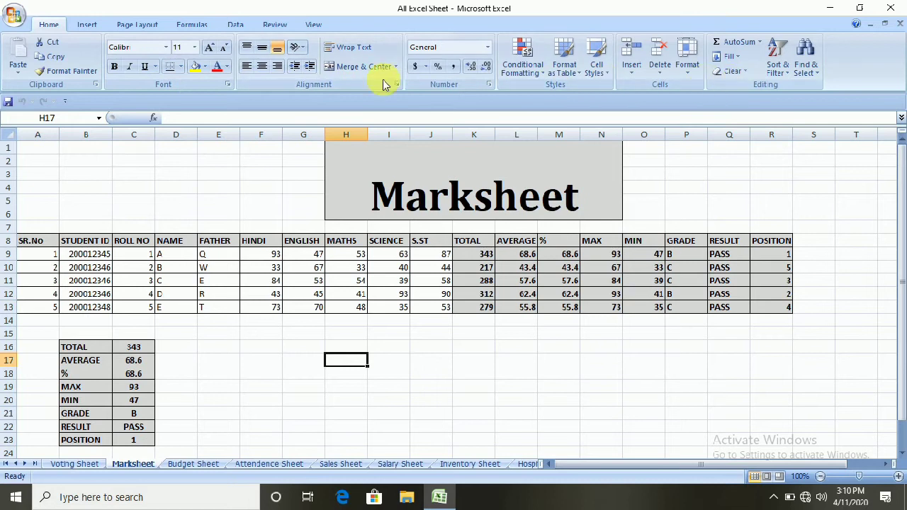
right_click(333, 26)
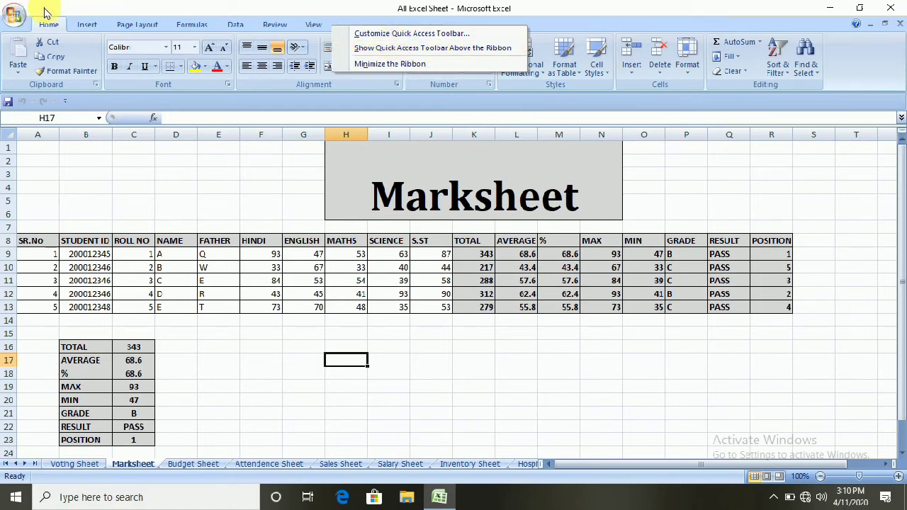
click(411, 48)
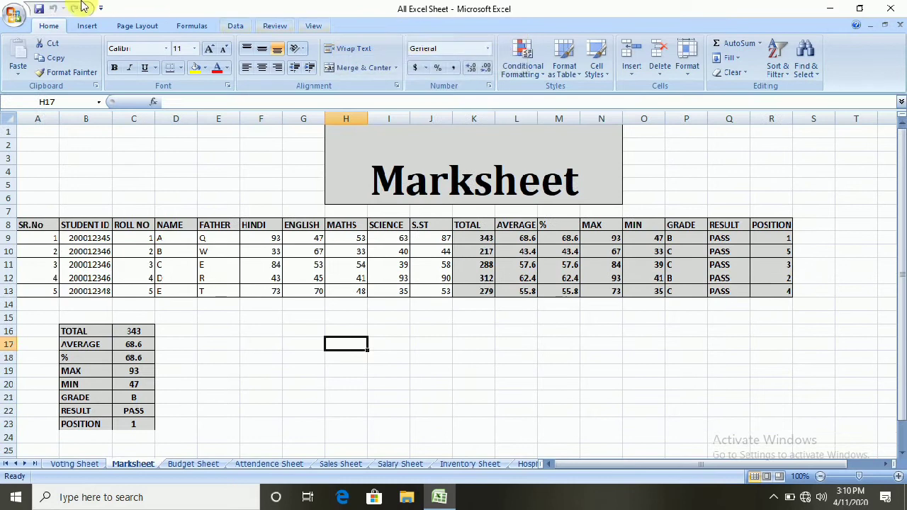
right_click(359, 30)
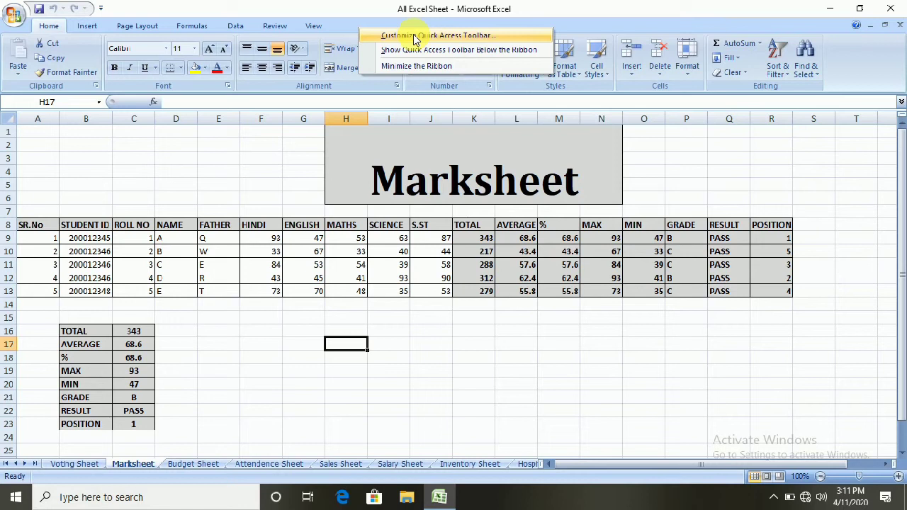
- Set the Excel colour scheme to Silver in Excel Options > Popular
click(416, 37)
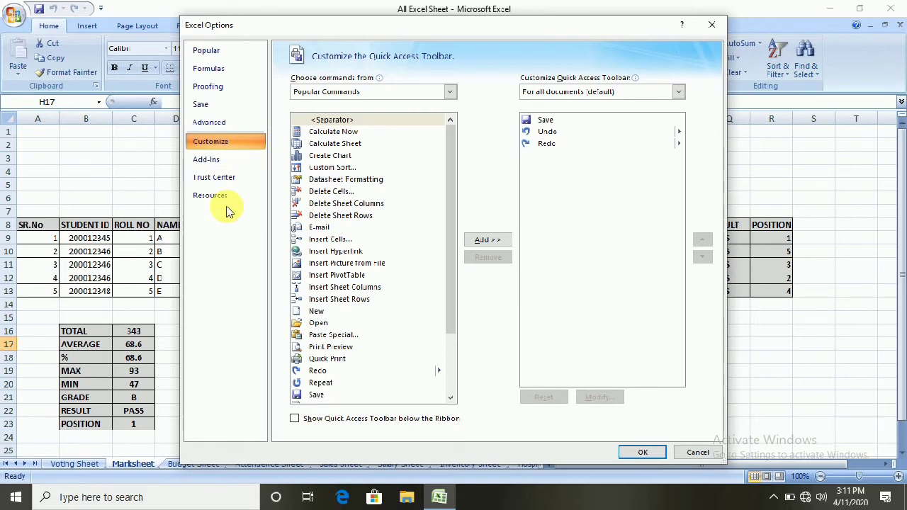
click(209, 54)
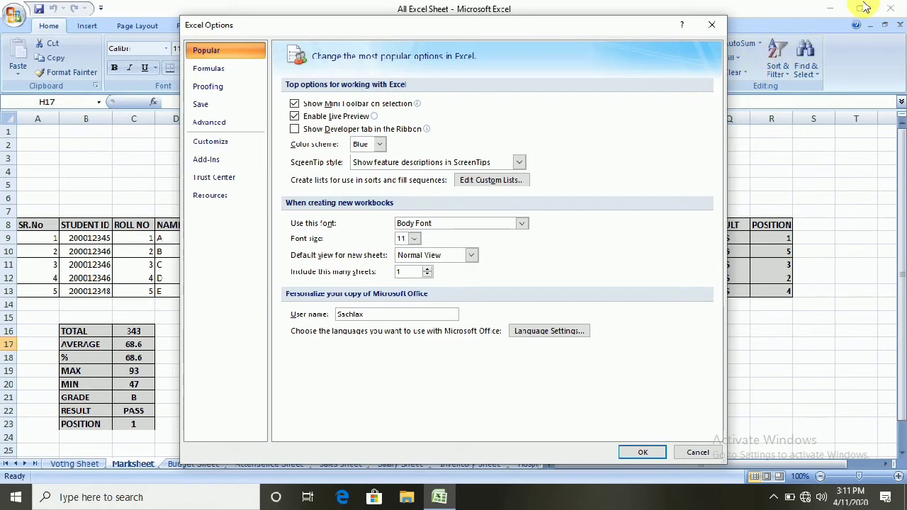
click(378, 144)
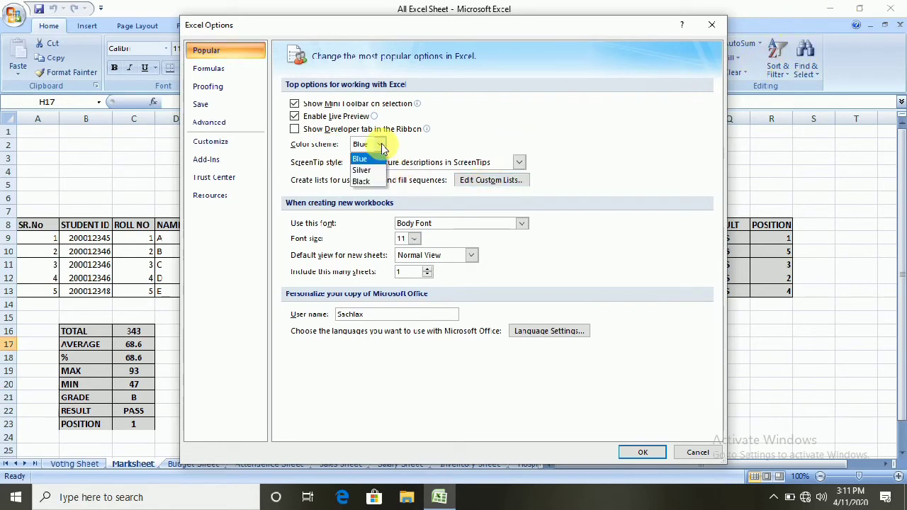
click(380, 173)
click(640, 455)
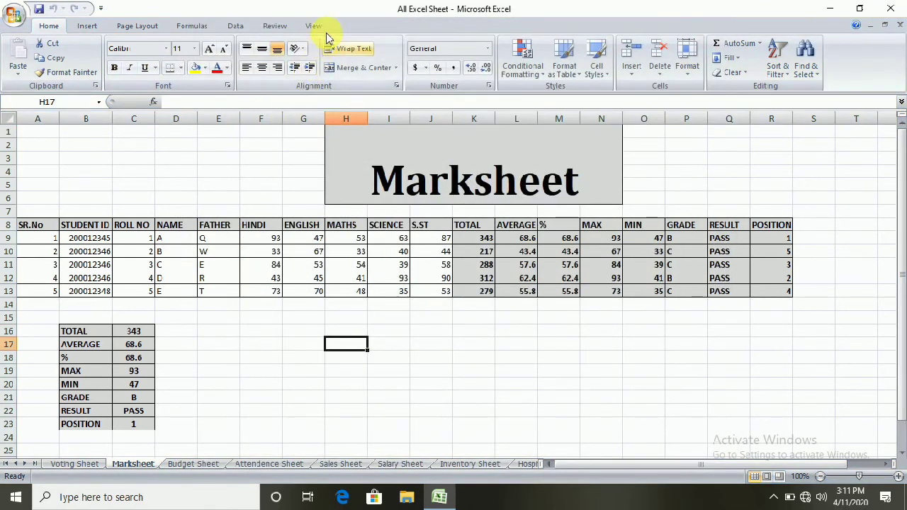
- Switch the colour scheme back to Blue
right_click(338, 22)
click(394, 28)
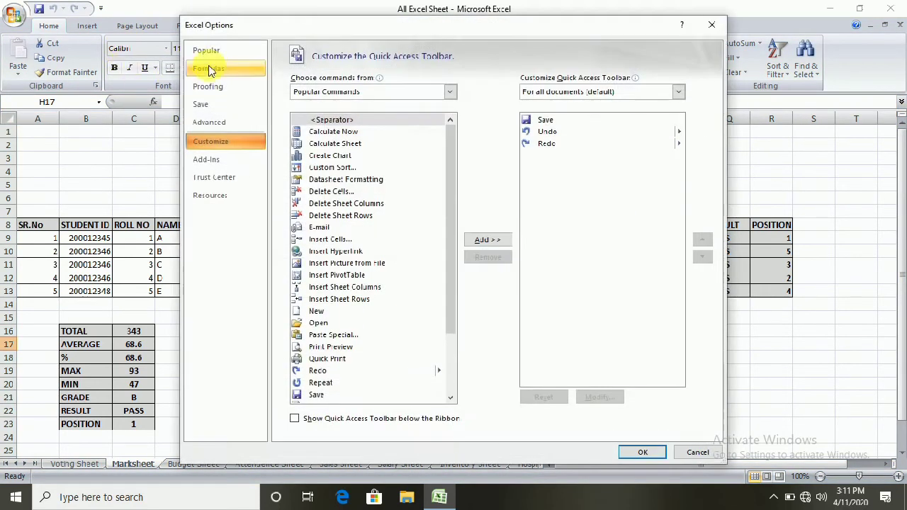
click(206, 51)
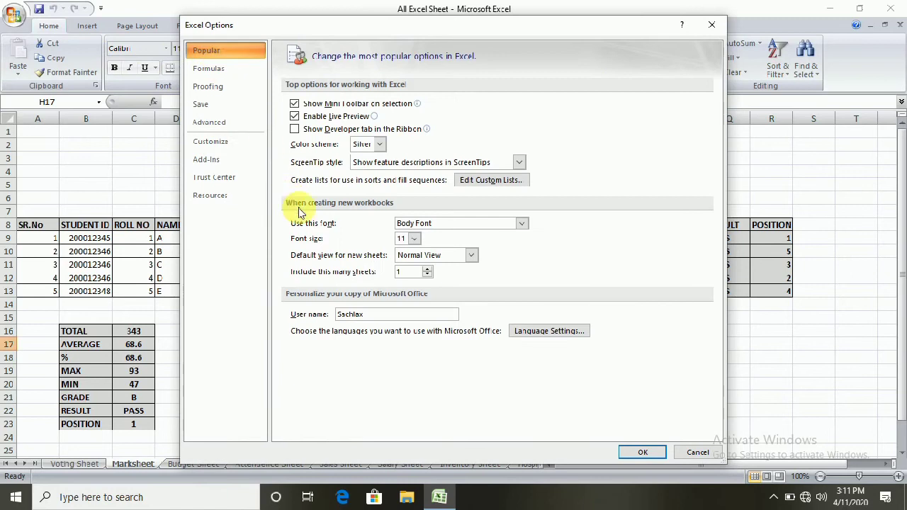
click(380, 145)
click(375, 155)
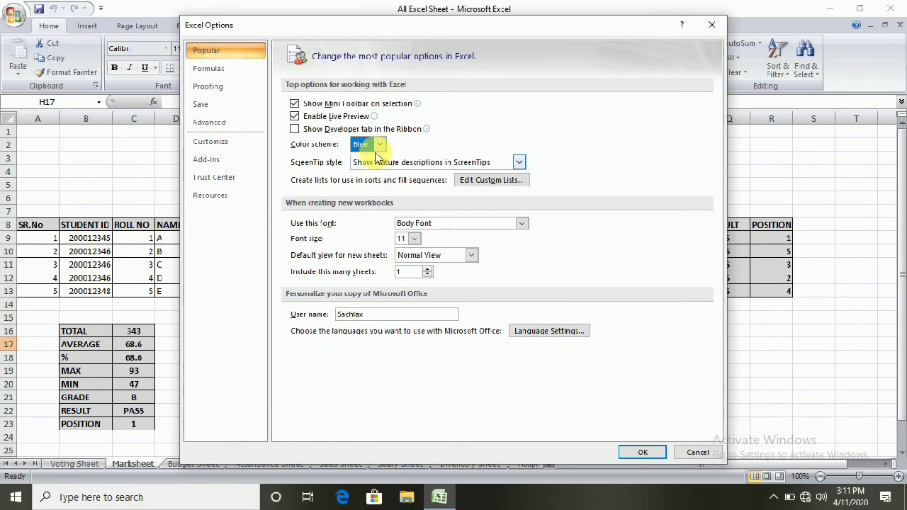
click(643, 454)
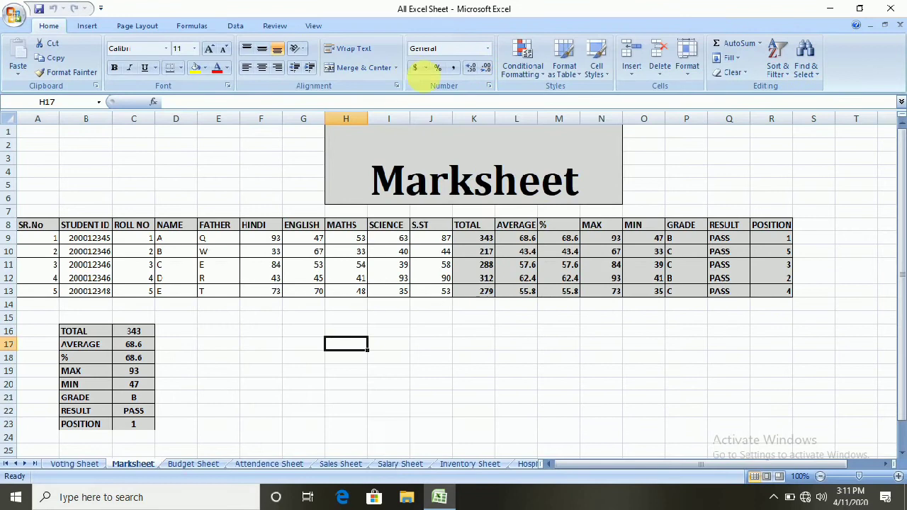
- Change the colour scheme to Black
right_click(347, 29)
click(376, 32)
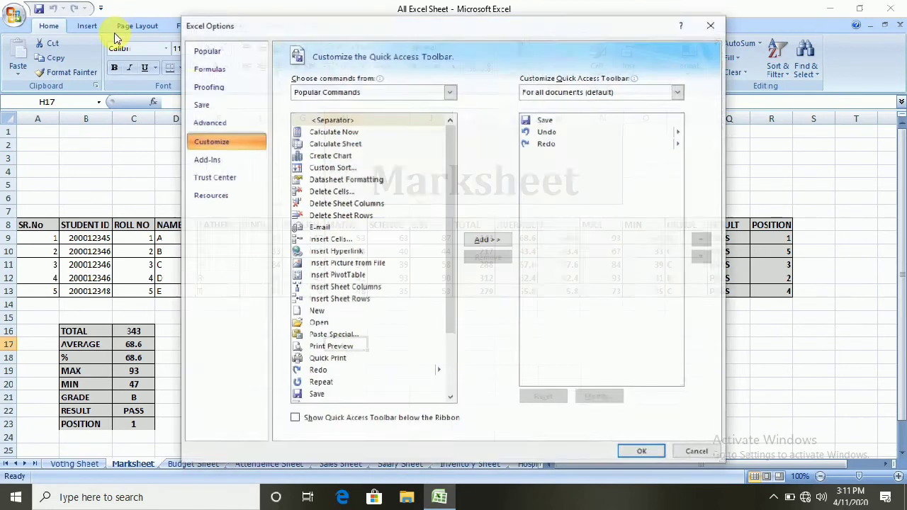
click(212, 51)
click(380, 145)
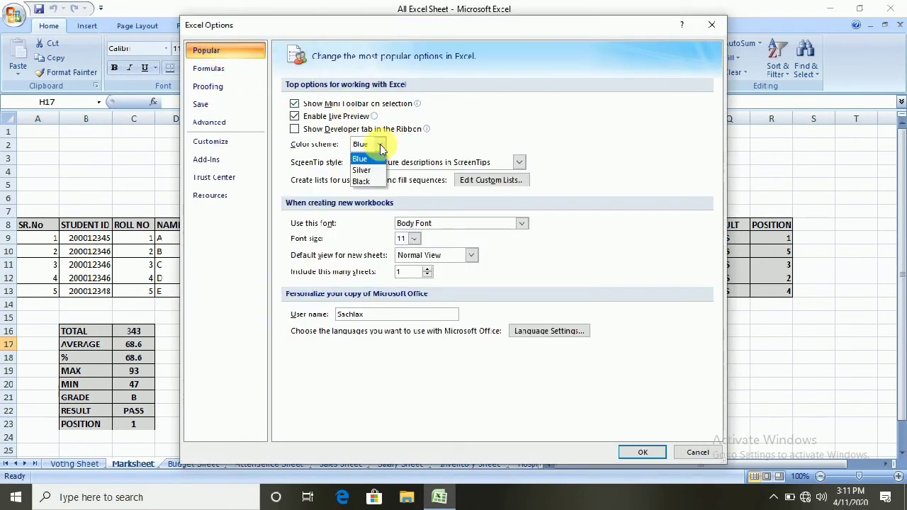
click(381, 183)
click(641, 452)
- Restore the Blue colour scheme, then reopen Excel Options on Popular
right_click(340, 24)
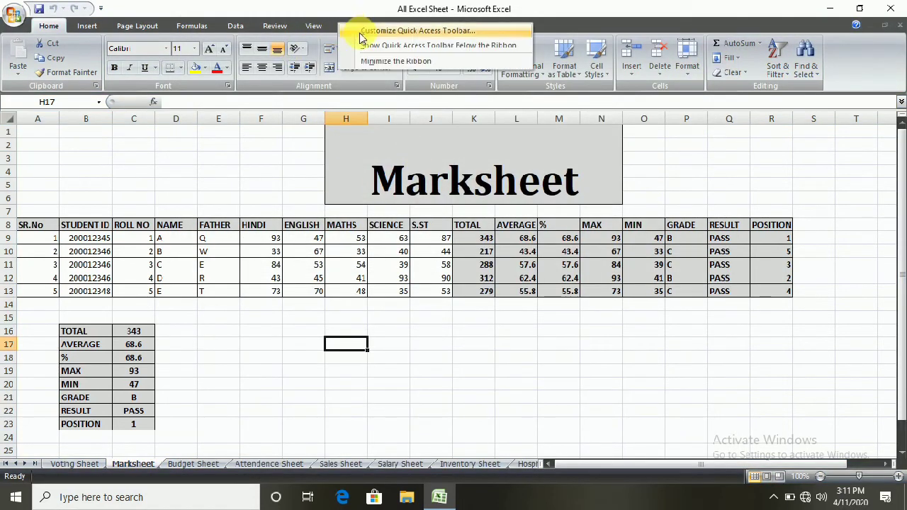
click(397, 31)
click(229, 56)
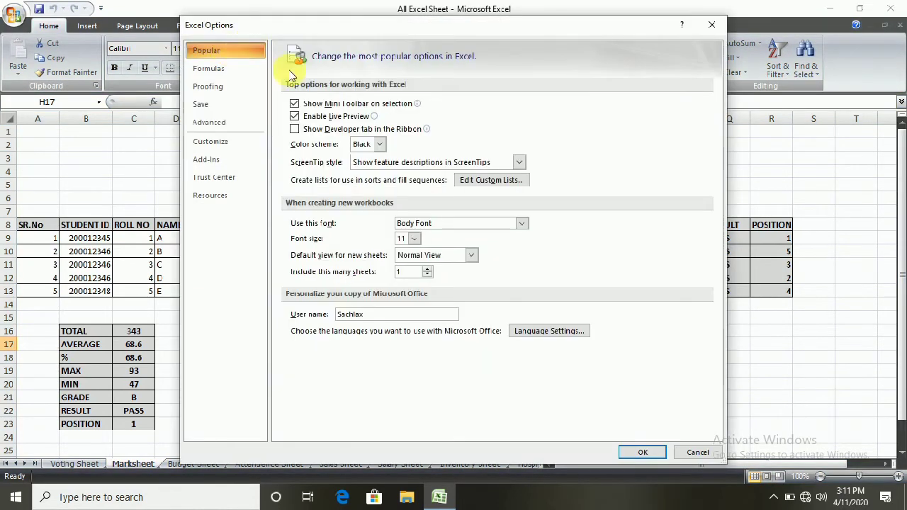
click(378, 144)
click(362, 159)
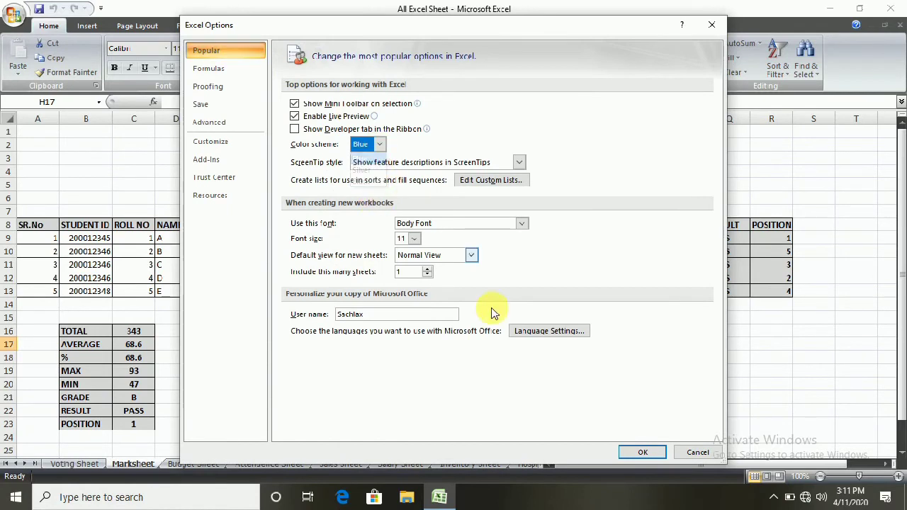
click(642, 452)
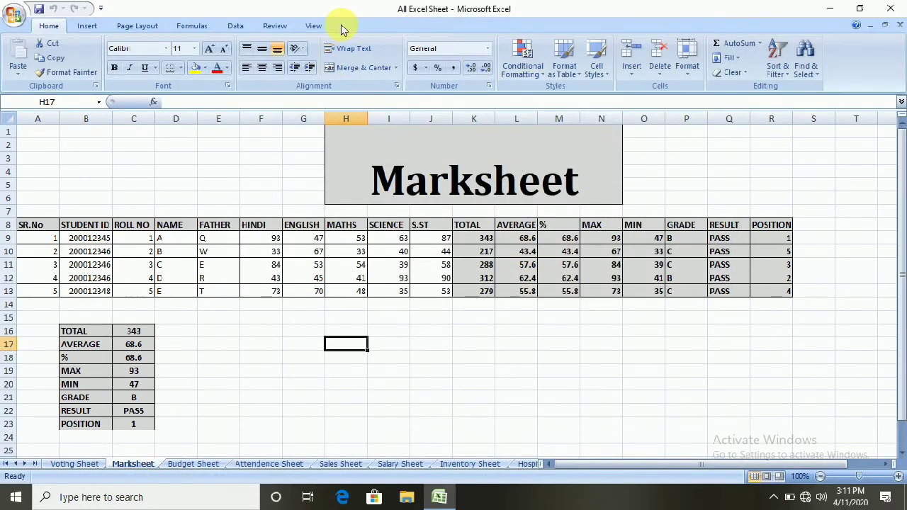
right_click(341, 29)
click(397, 32)
click(219, 56)
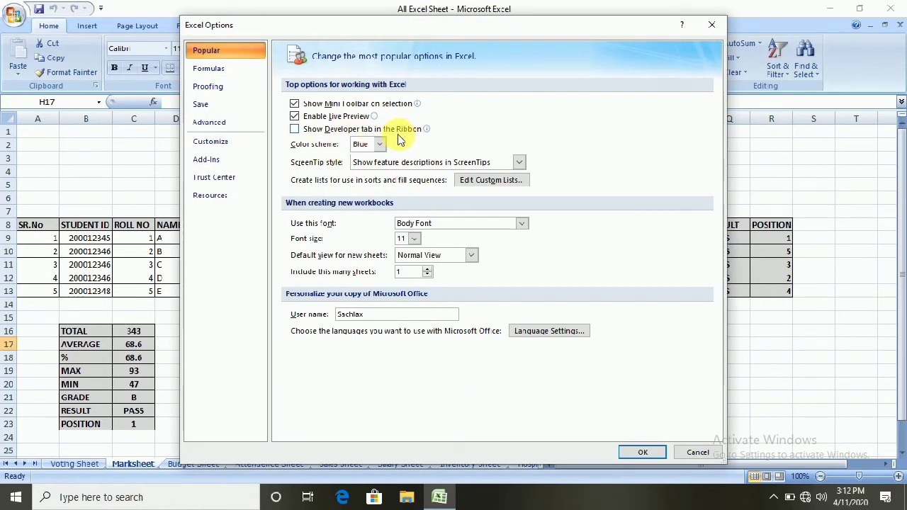
- Tick Show Developer tab in the Ribbon and view the Developer tab
drag(413, 31, 541, 73)
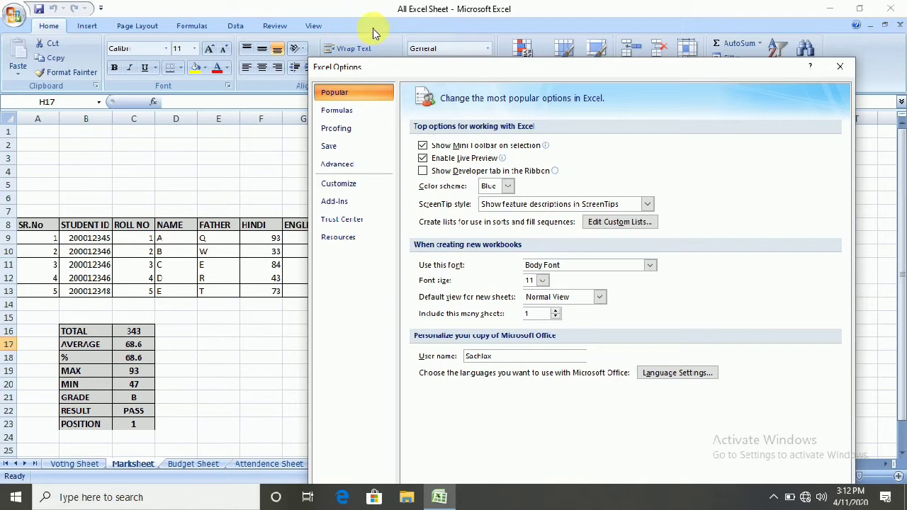
click(428, 174)
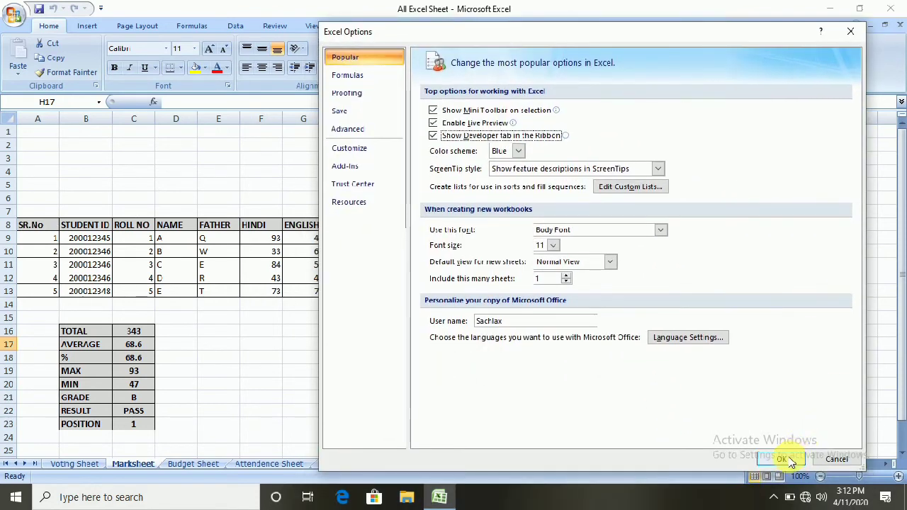
click(778, 457)
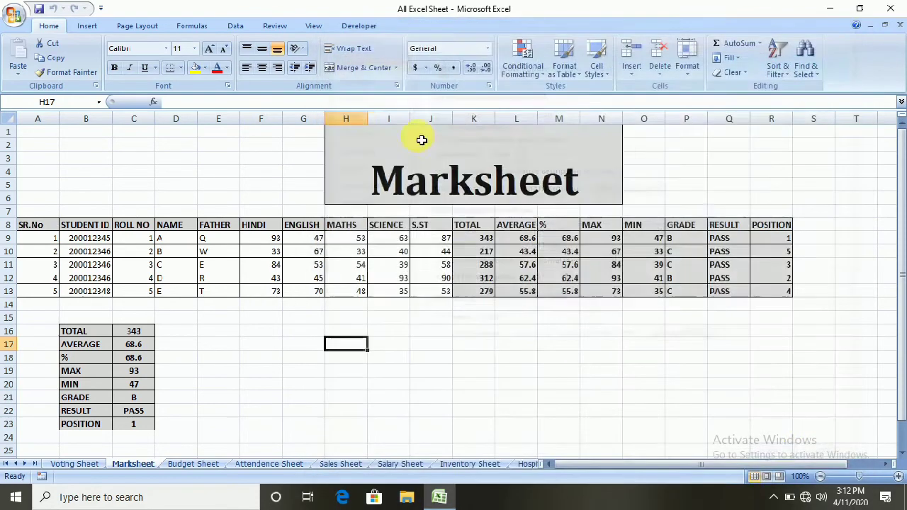
click(356, 27)
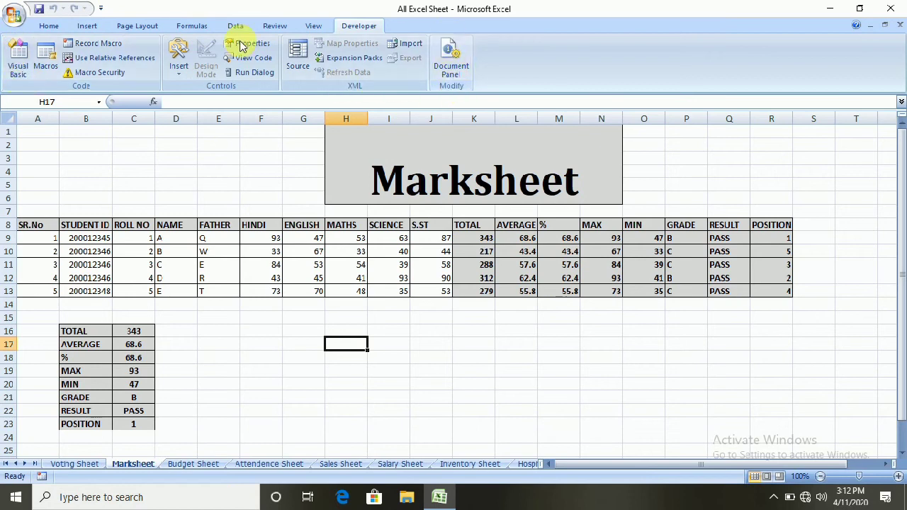
- Untick Show Developer tab in Excel Options > Popular to remove it from the ribbon
right_click(407, 28)
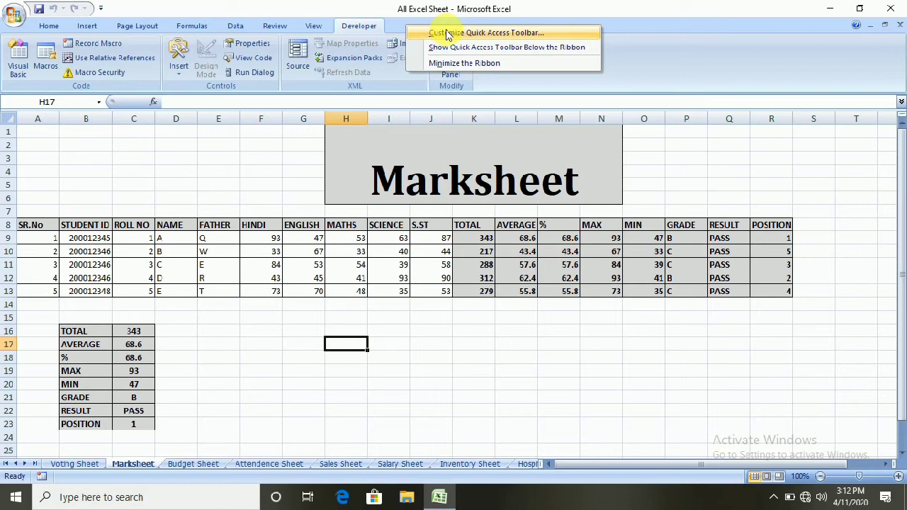
click(446, 33)
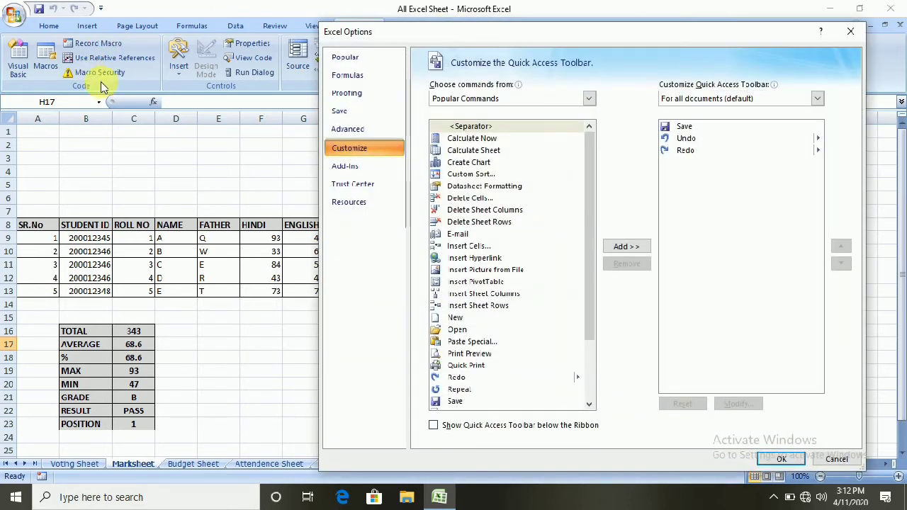
click(345, 57)
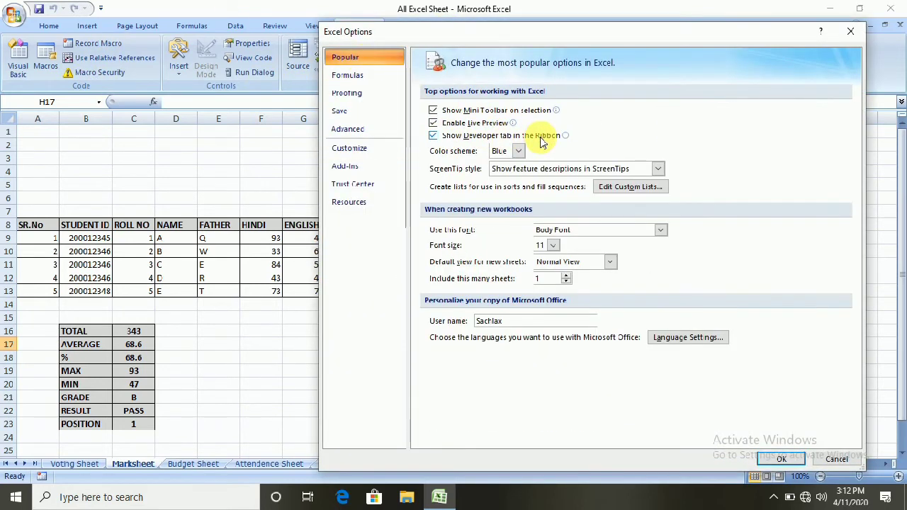
click(461, 136)
click(780, 459)
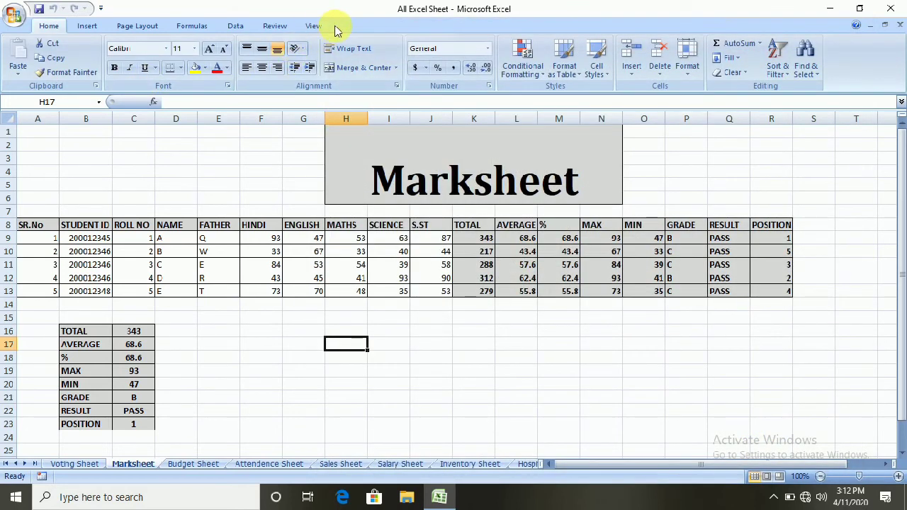
- Open Excel Options on Popular and close it without applying changes
right_click(340, 26)
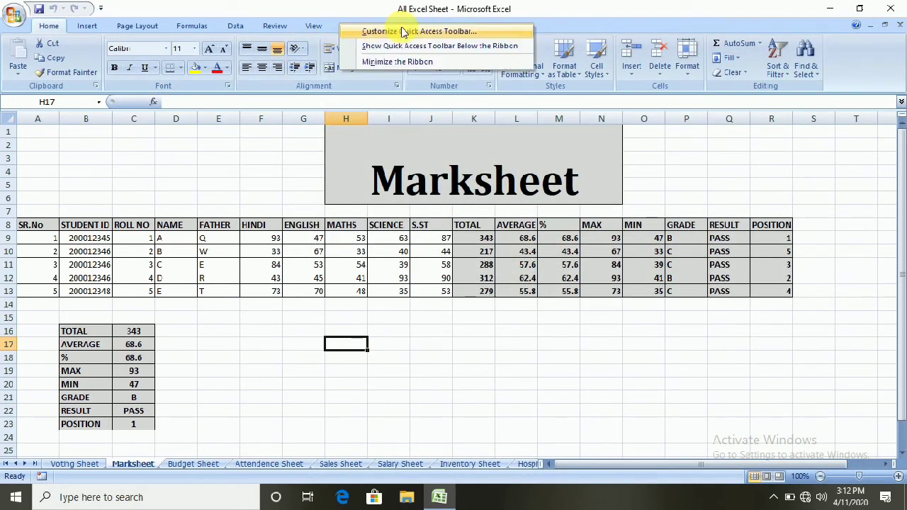
click(386, 33)
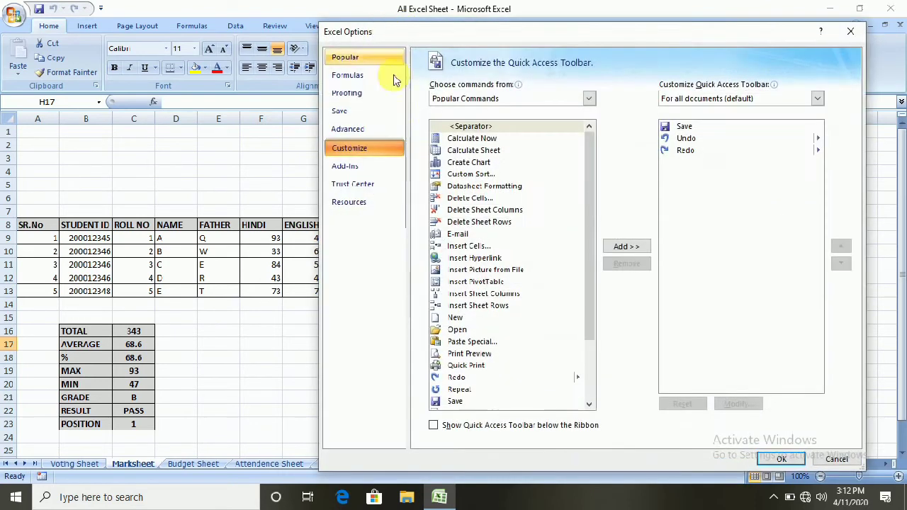
click(380, 61)
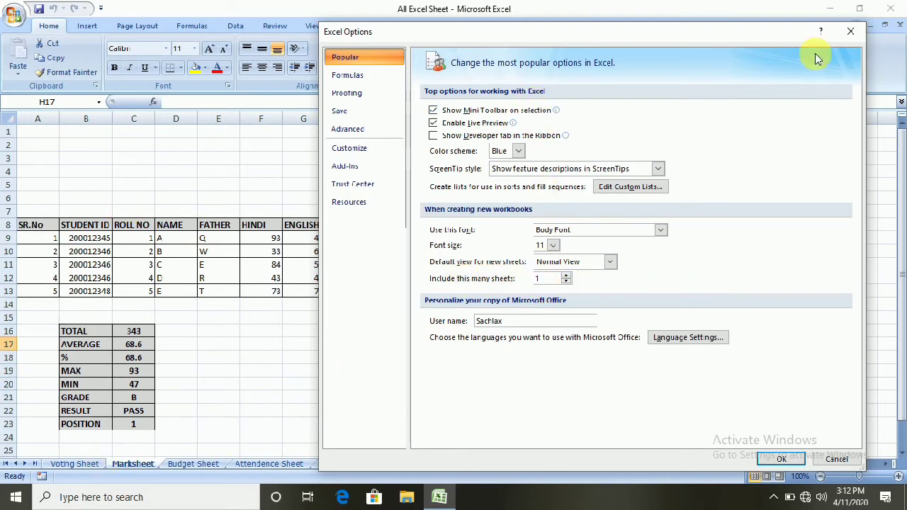
click(851, 31)
- Create a new blank workbook, Book2, from the Office menu
click(14, 15)
click(52, 44)
click(723, 431)
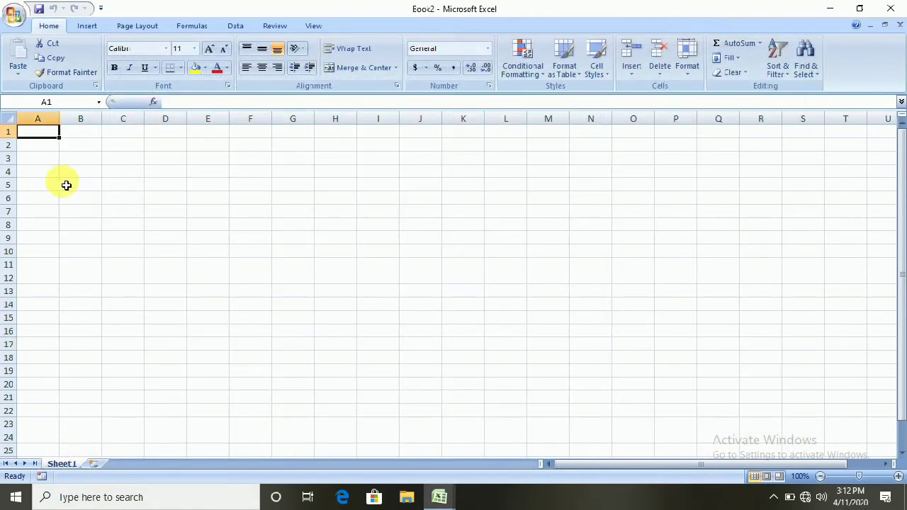
- Set the default number of sheets in new workbooks to 3 in Excel Options
right_click(352, 23)
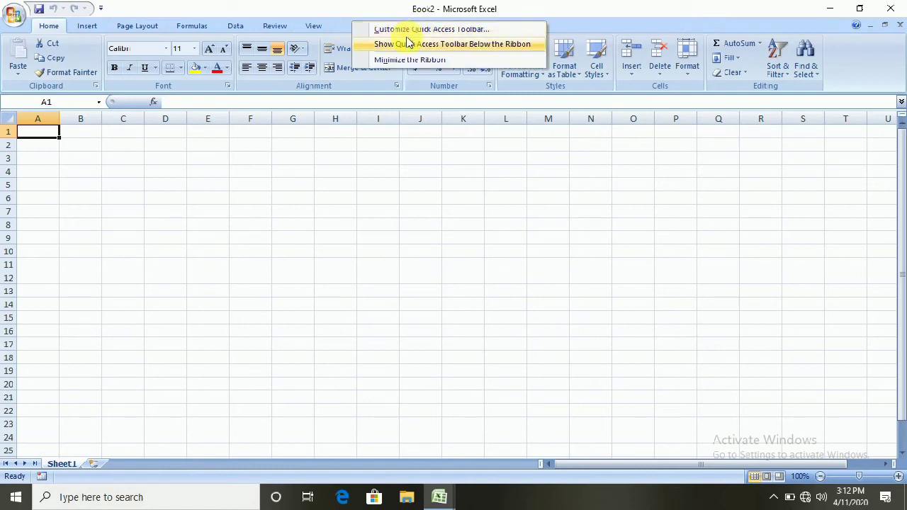
click(406, 30)
click(355, 61)
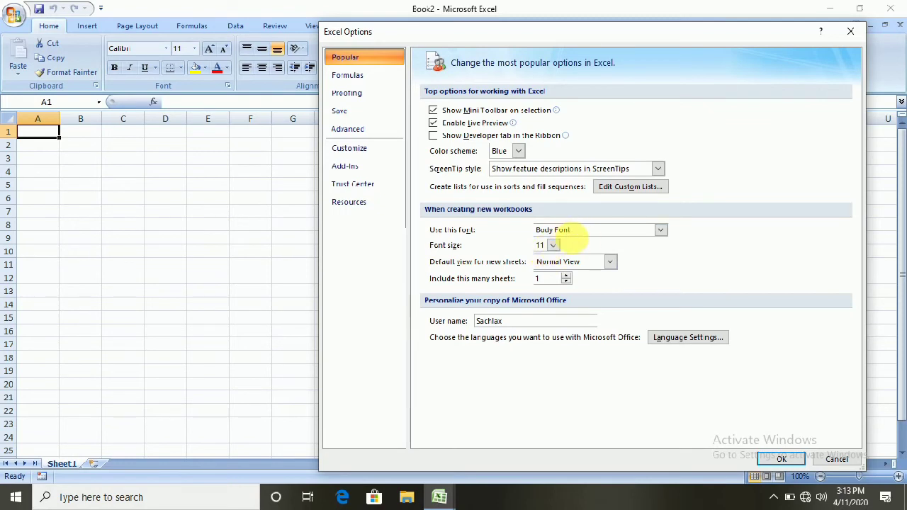
double_click(566, 276)
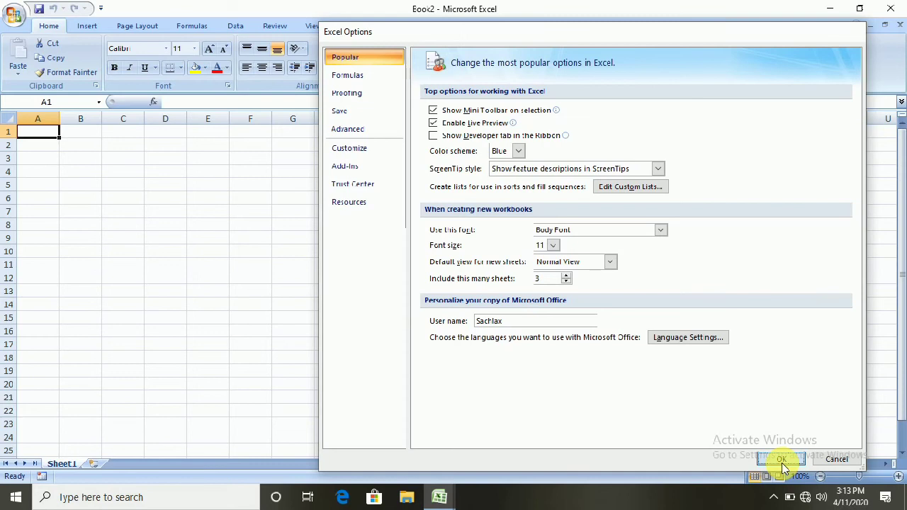
click(780, 459)
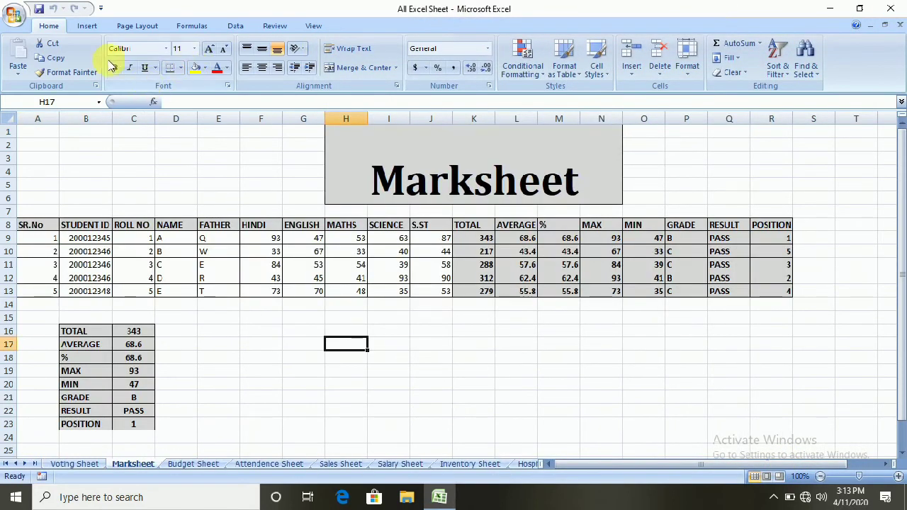
- Create a new blank workbook from the Office button's New list
click(14, 14)
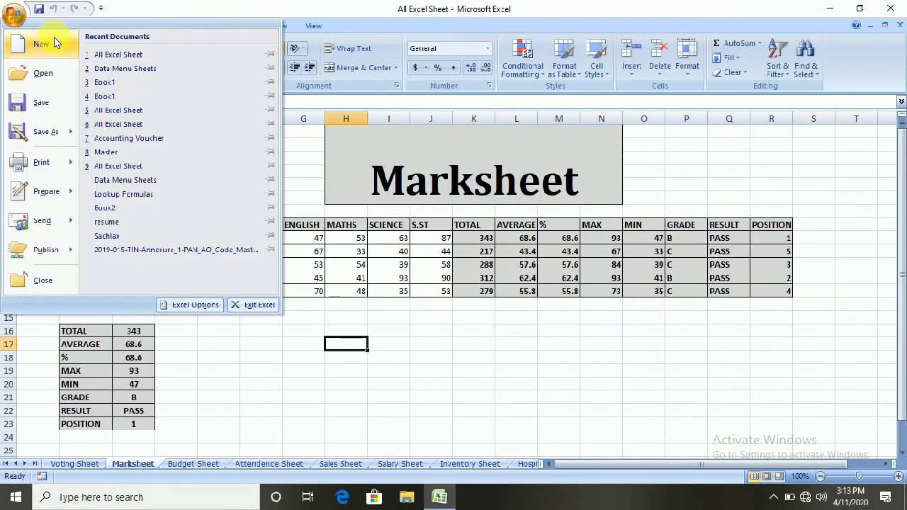
click(50, 37)
click(730, 428)
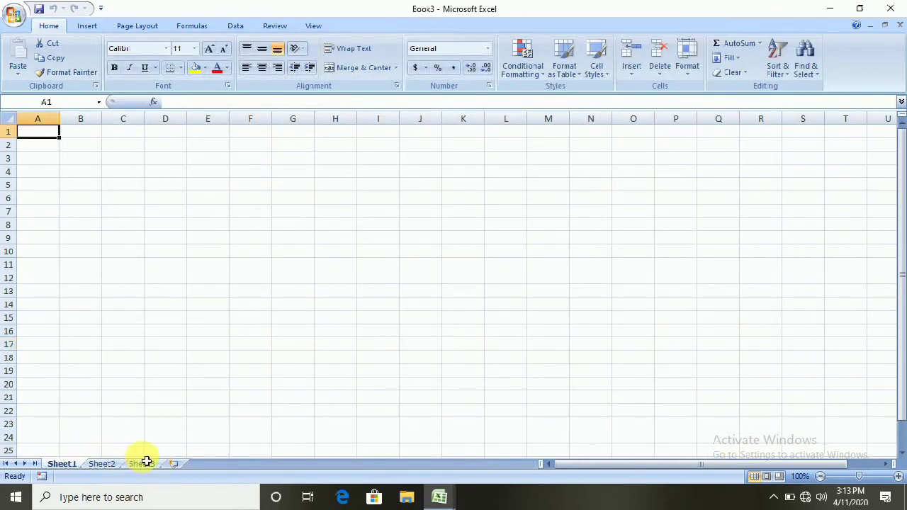
- Enable R1C1 reference style on the Formulas options page so columns are numbered
right_click(362, 27)
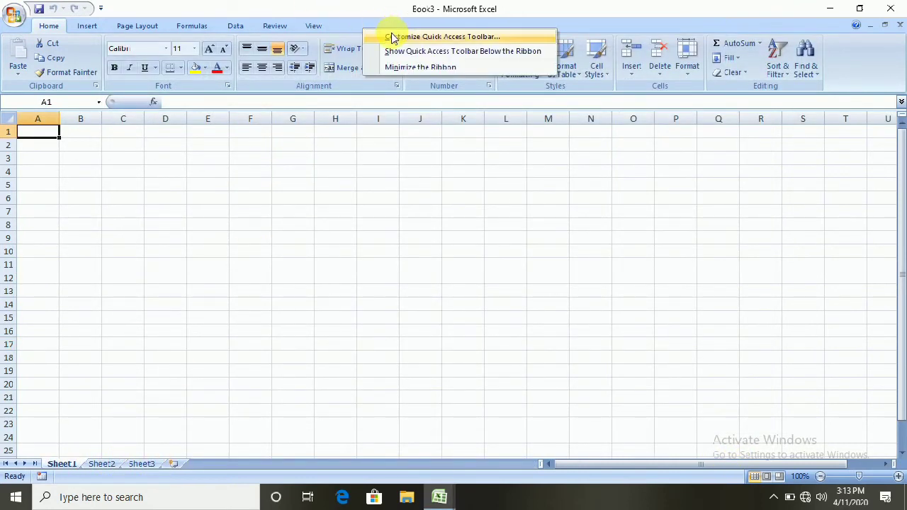
click(391, 36)
click(358, 60)
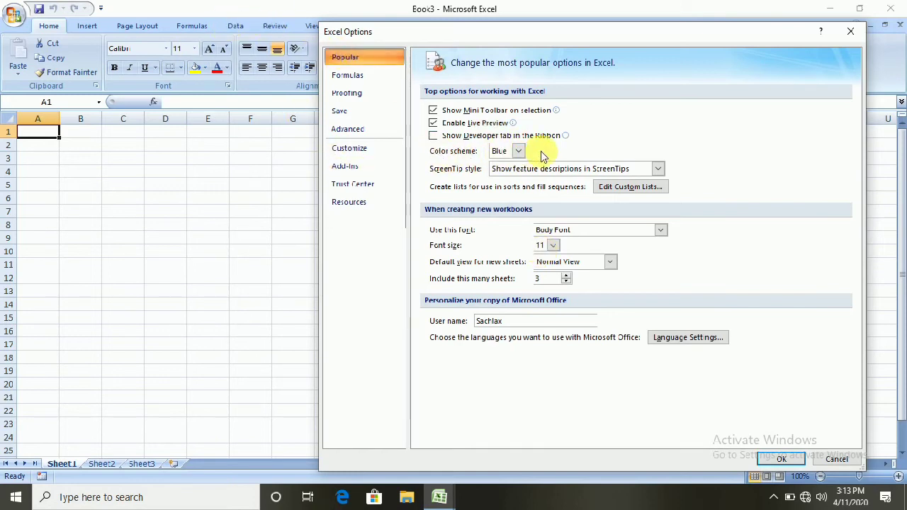
click(358, 75)
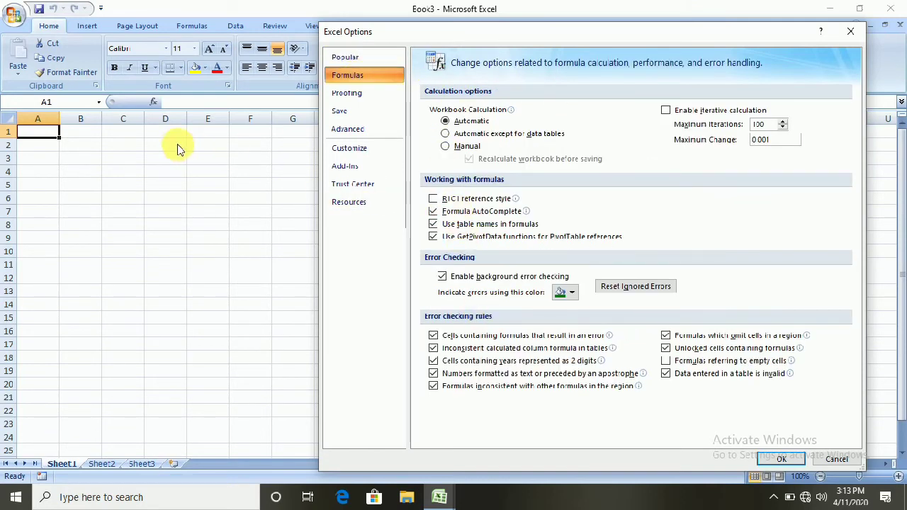
click(433, 199)
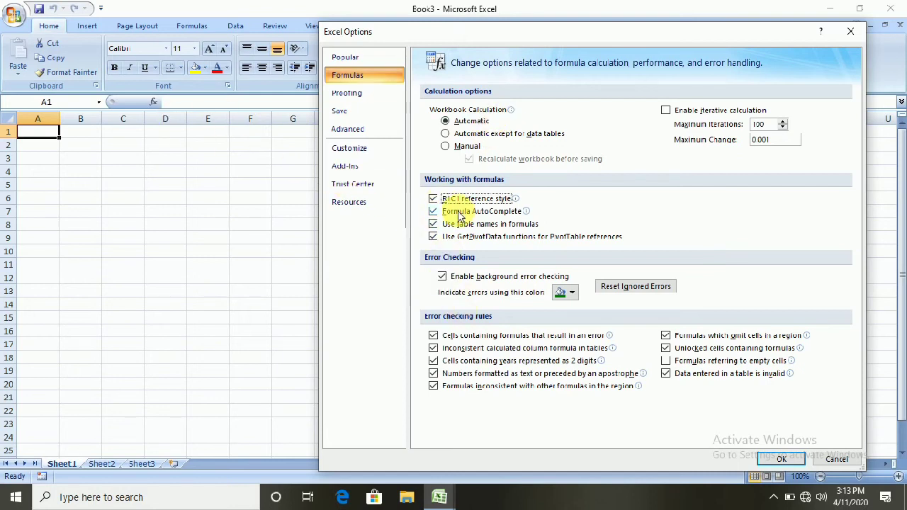
click(781, 459)
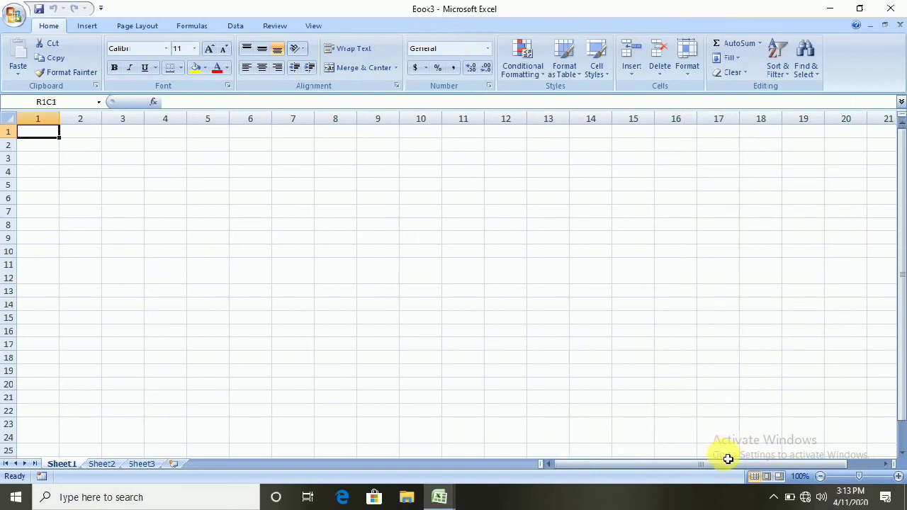
- Jump to the sheet's last cell, R1048576C16384, using Ctrl+Right and Ctrl+Down
click(857, 463)
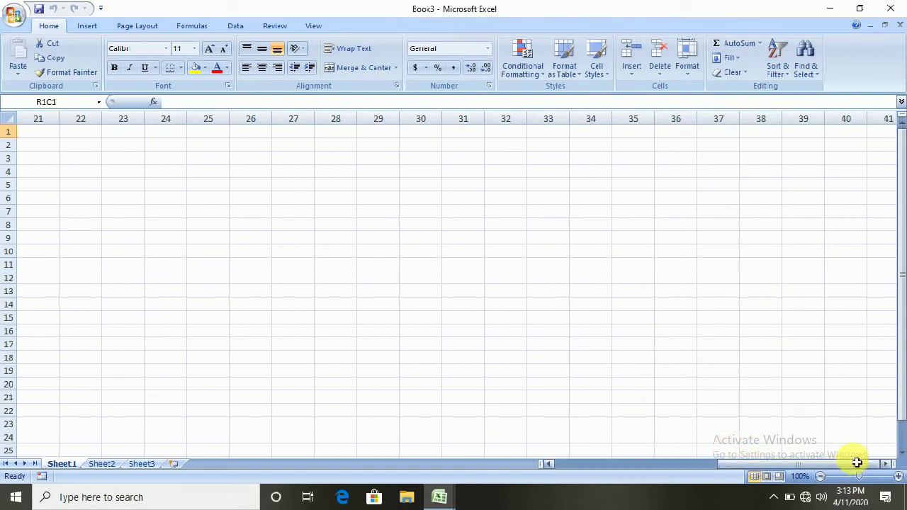
click(351, 173)
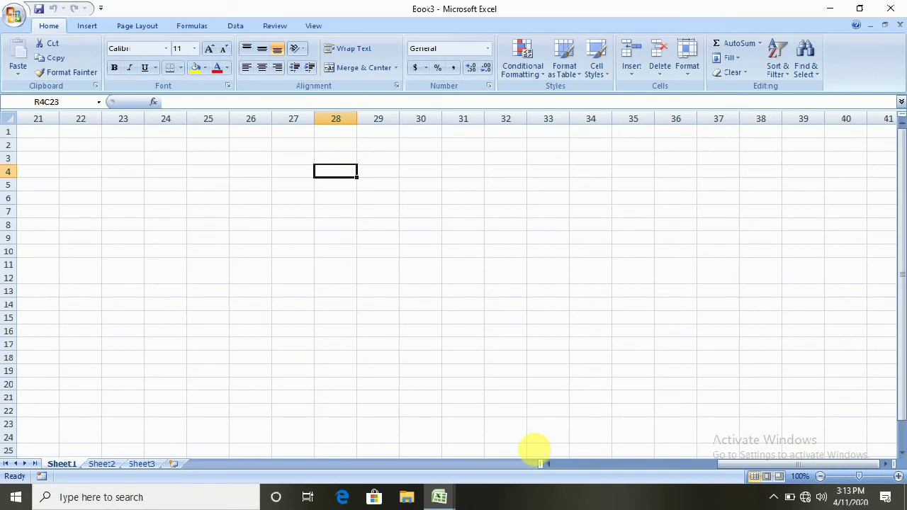
key(ctrl+Right)
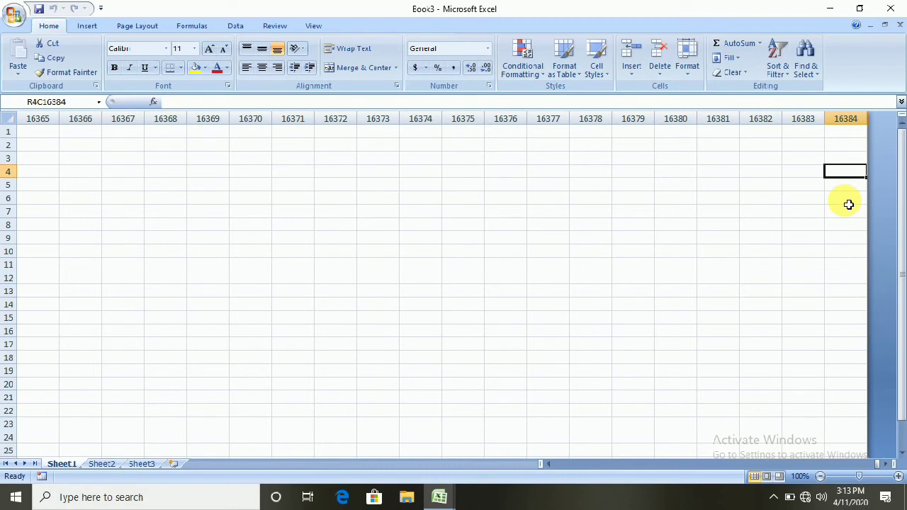
key(ctrl+Down)
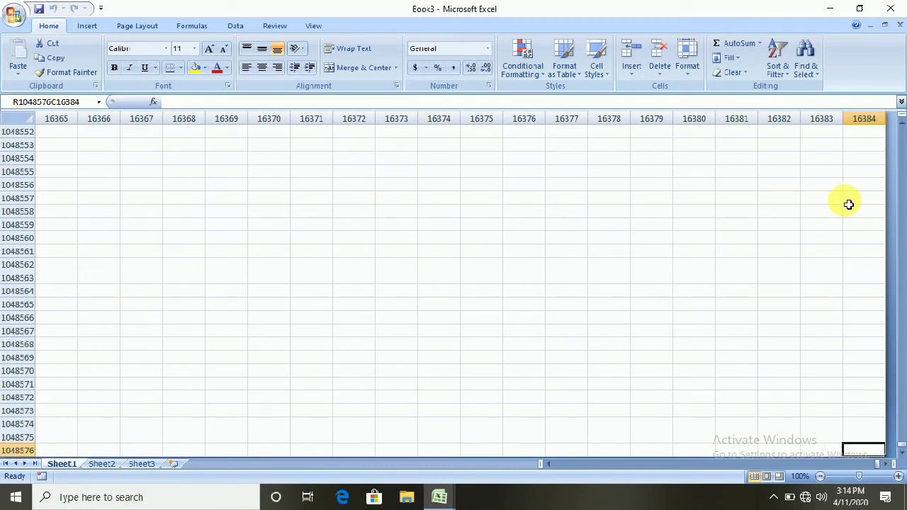
drag(45, 455, 201, 452)
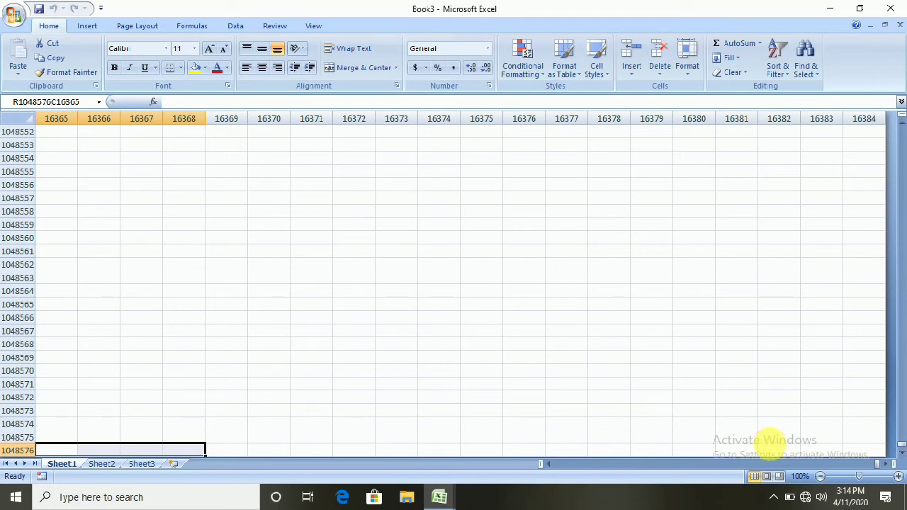
key(ctrl+Right)
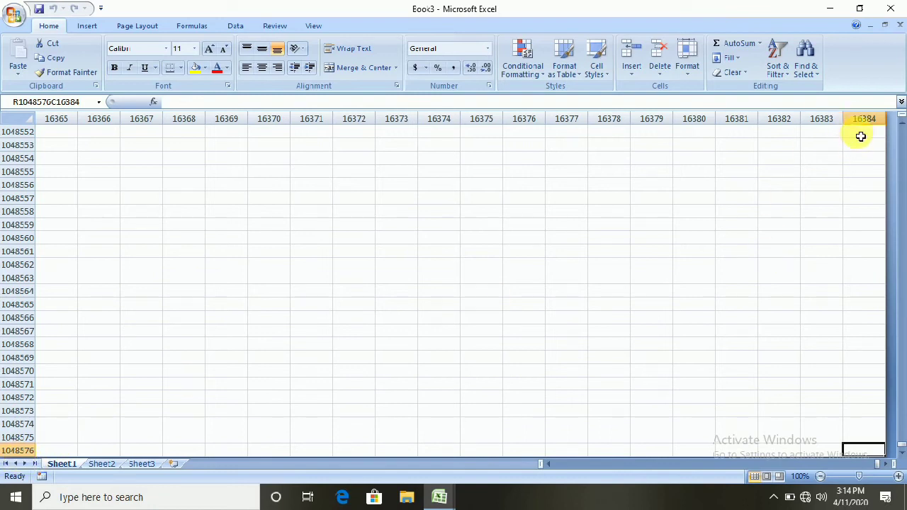
- Reopen Excel Options at the Formulas page and close it without changes
right_click(353, 27)
click(396, 34)
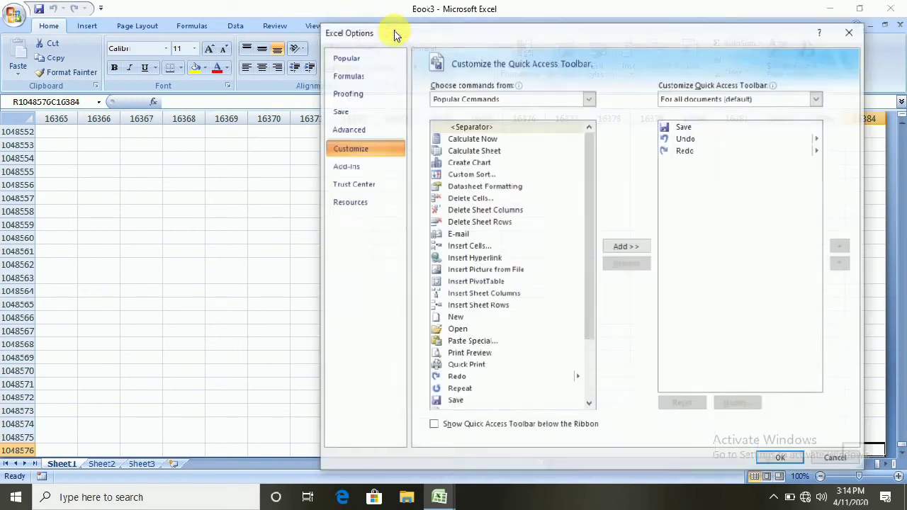
click(371, 78)
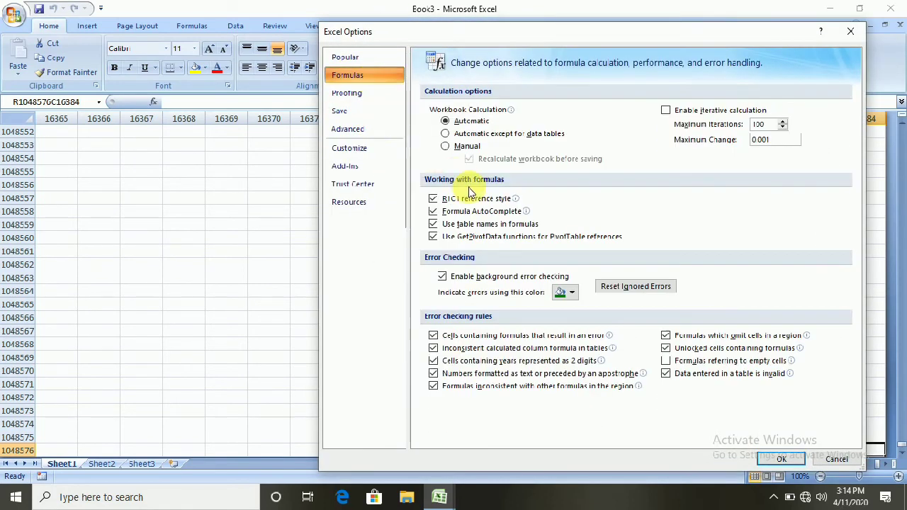
click(852, 30)
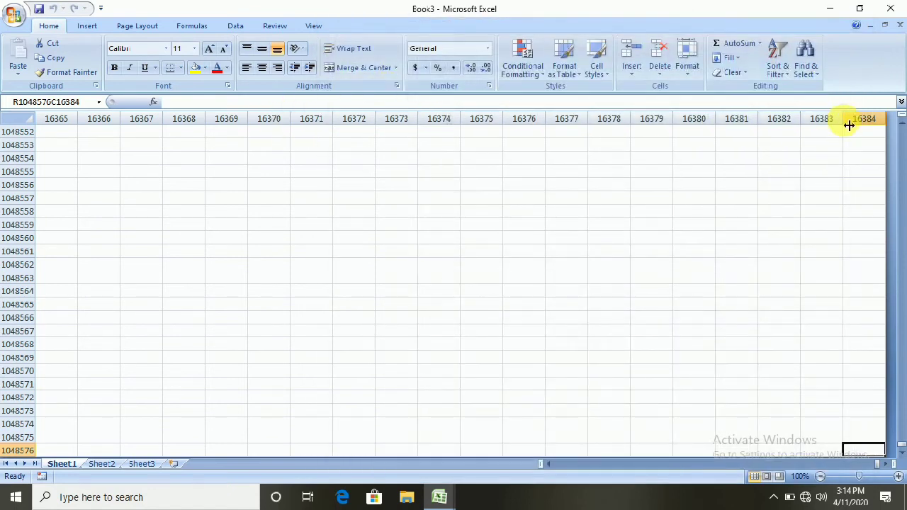
- Type the 'No of Cells' label near the sheet's end and widen its column
click(709, 383)
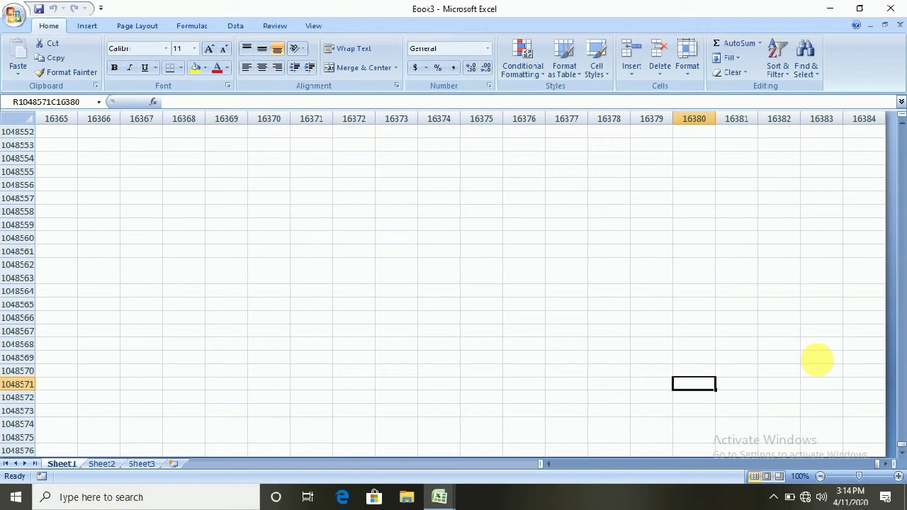
text(No of Cells)
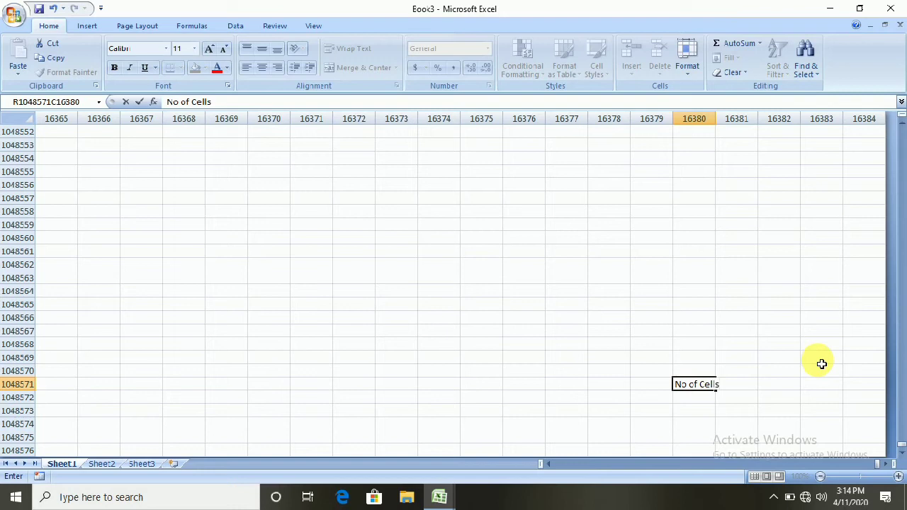
key(Right)
key(Right)
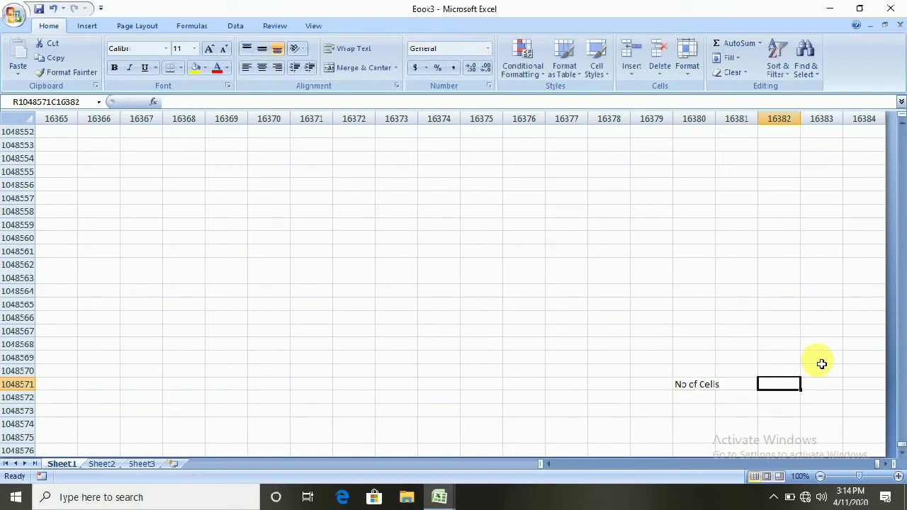
drag(765, 127, 724, 126)
- Enter 'Row*Column' as plain text beside it, removing the equals sign that caused #NAME?
click(749, 385)
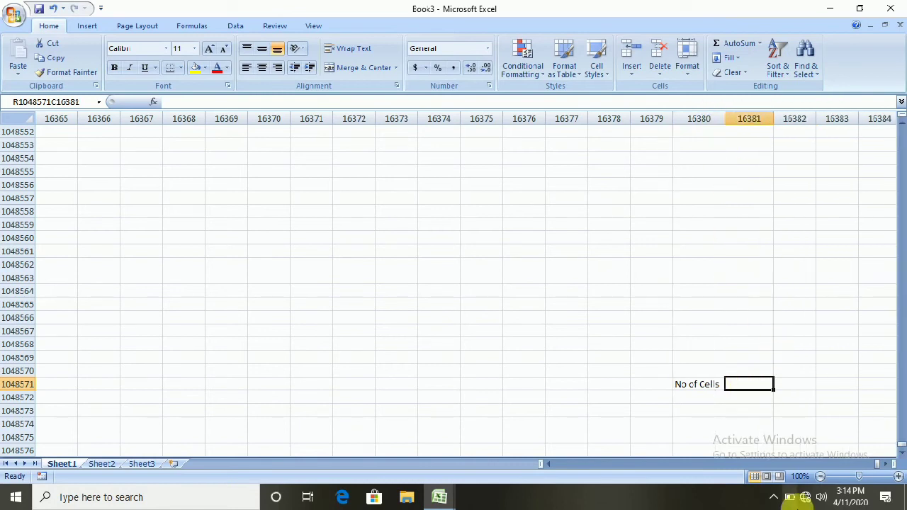
text(=Row)
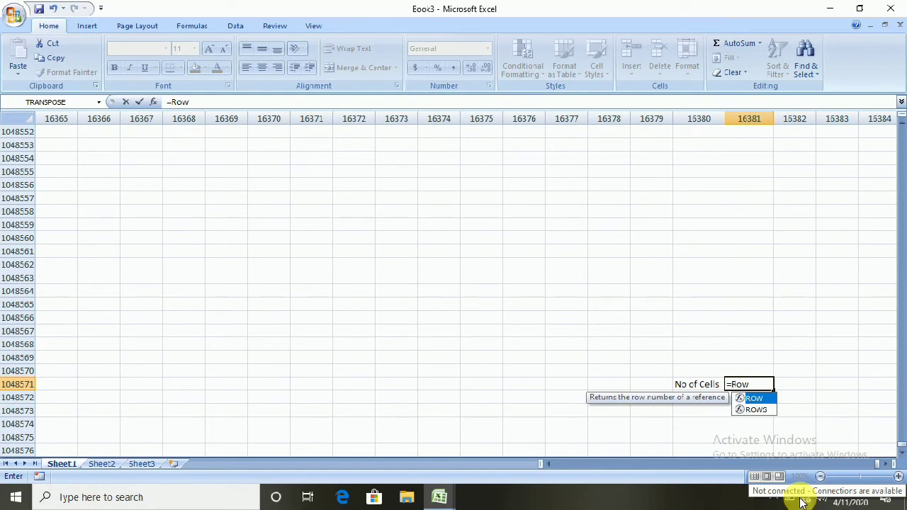
text(x)
key(BackSpace)
text(*)
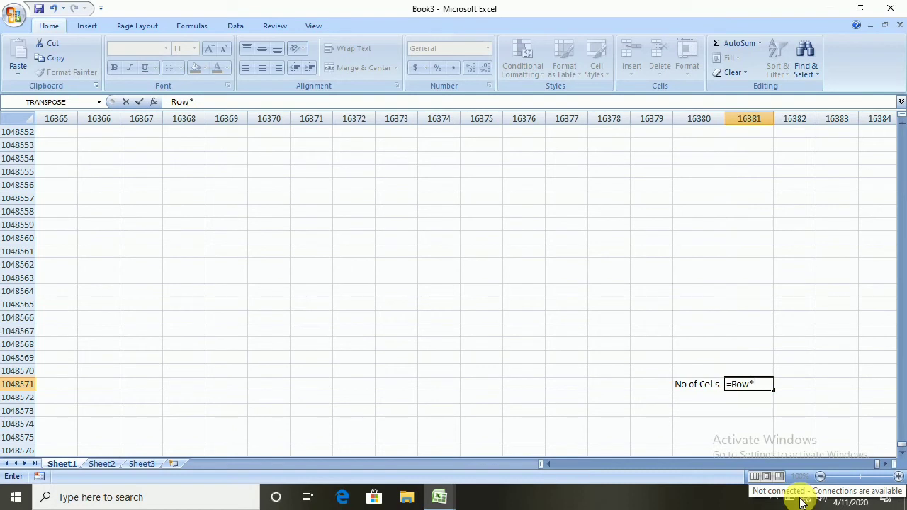
text(Column)
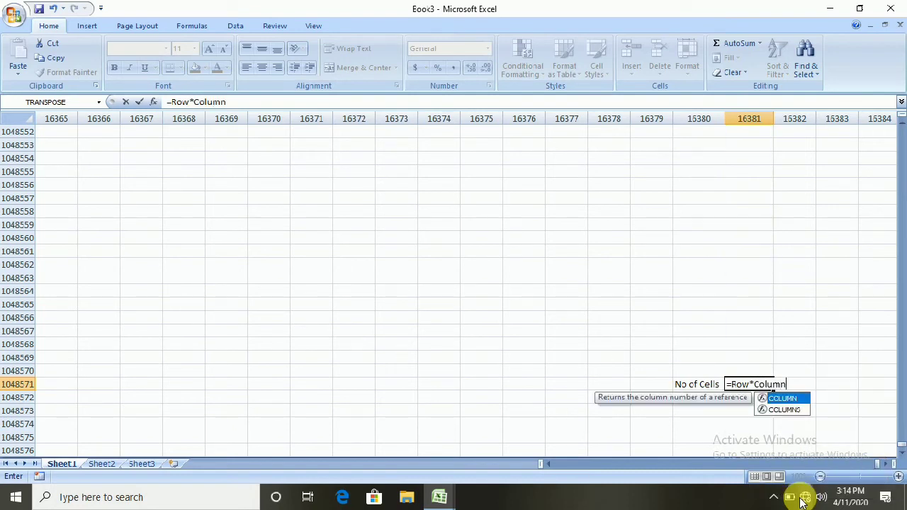
key(Return)
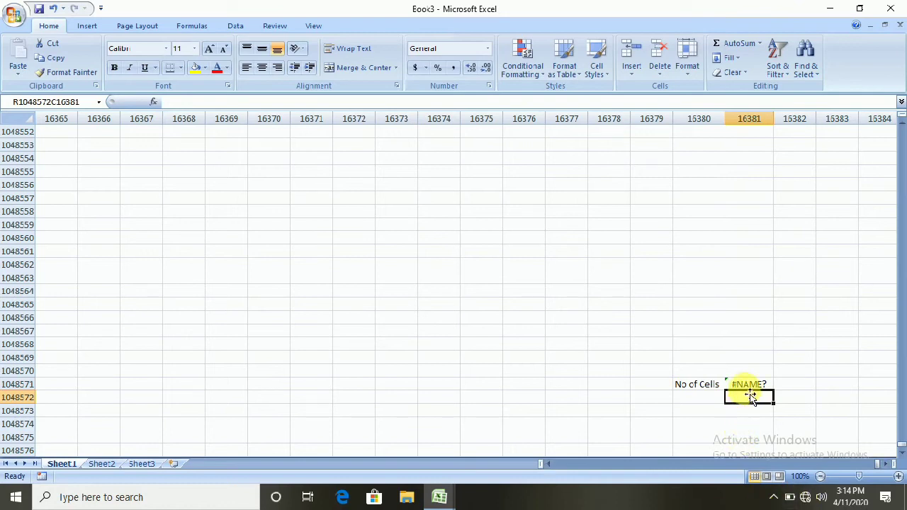
click(749, 383)
drag(775, 119, 795, 119)
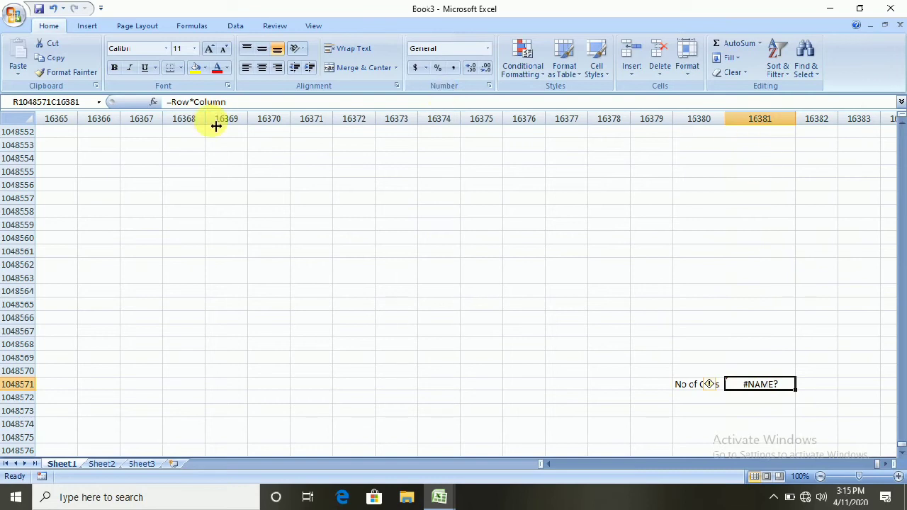
click(181, 103)
key(Home)
key(Delete)
key(Return)
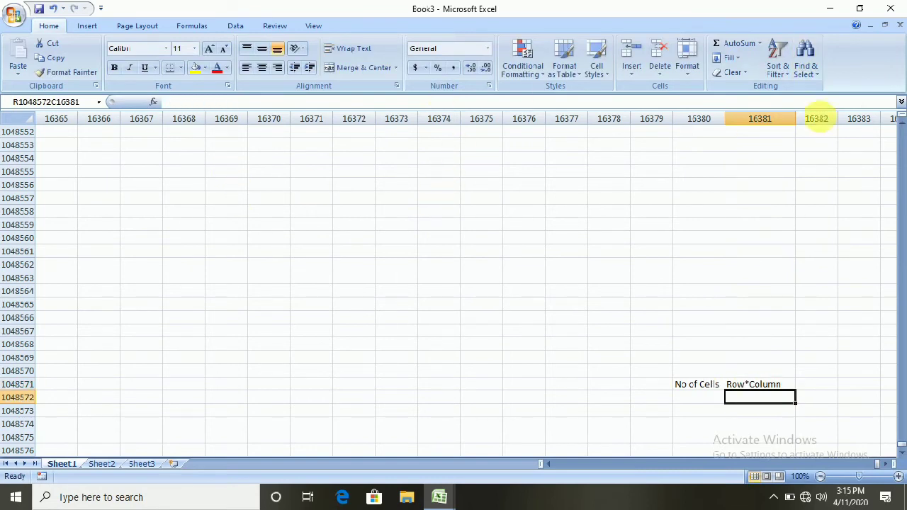
drag(796, 124, 790, 125)
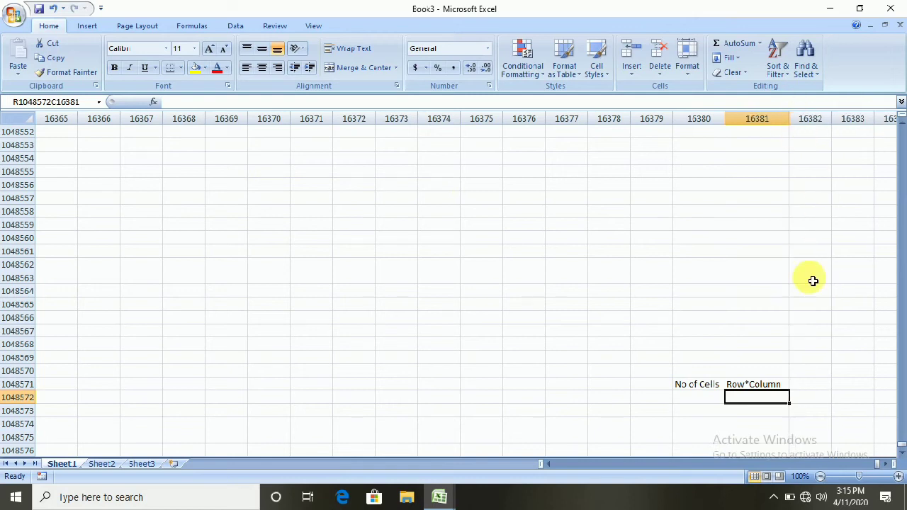
click(703, 399)
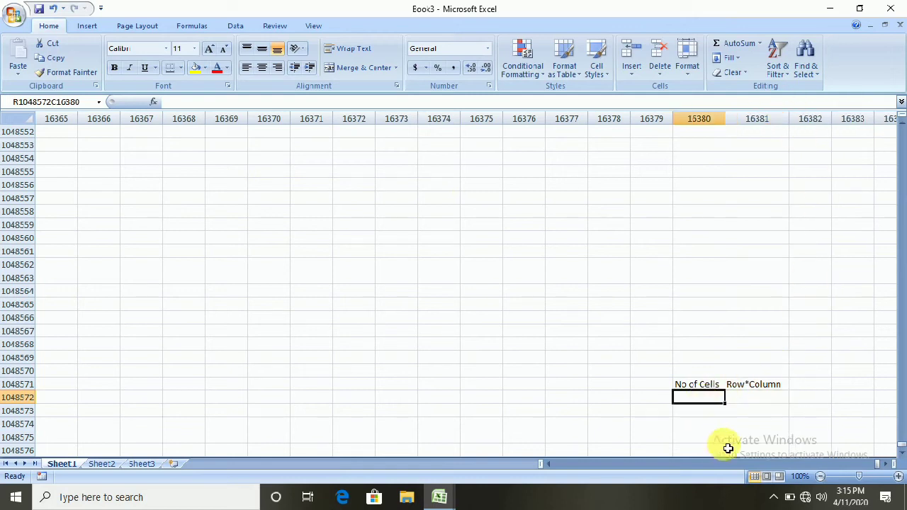
click(747, 402)
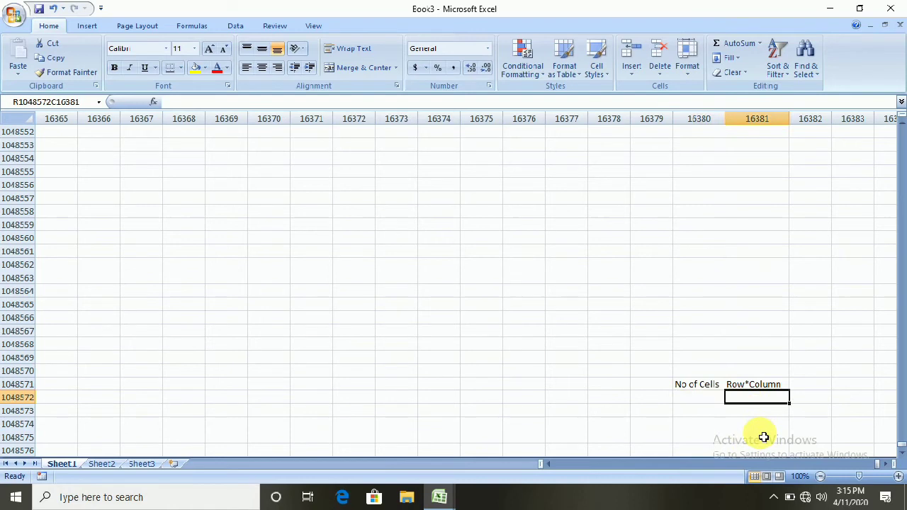
text(=1048576*16384)
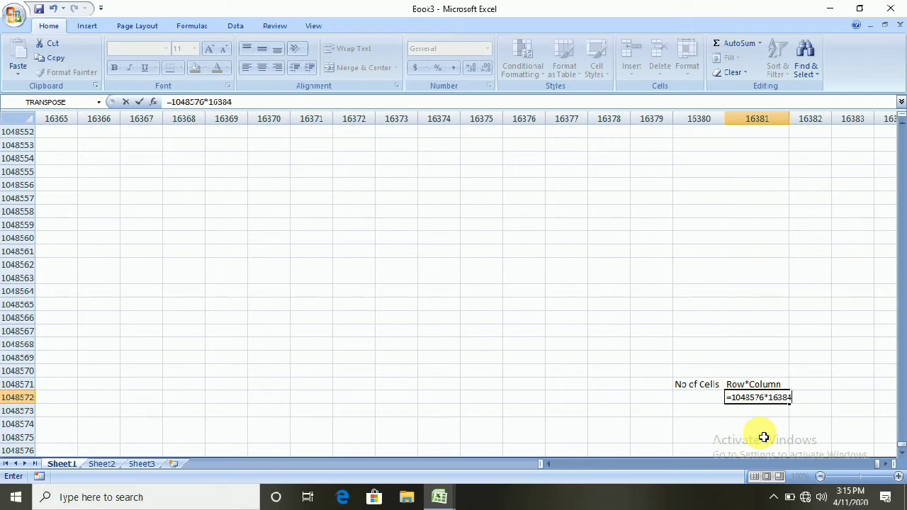
key(Return)
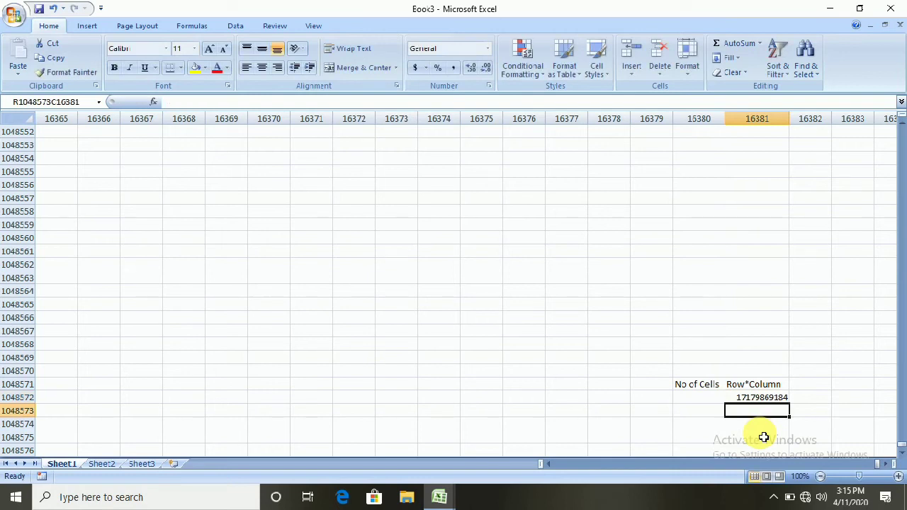
click(711, 399)
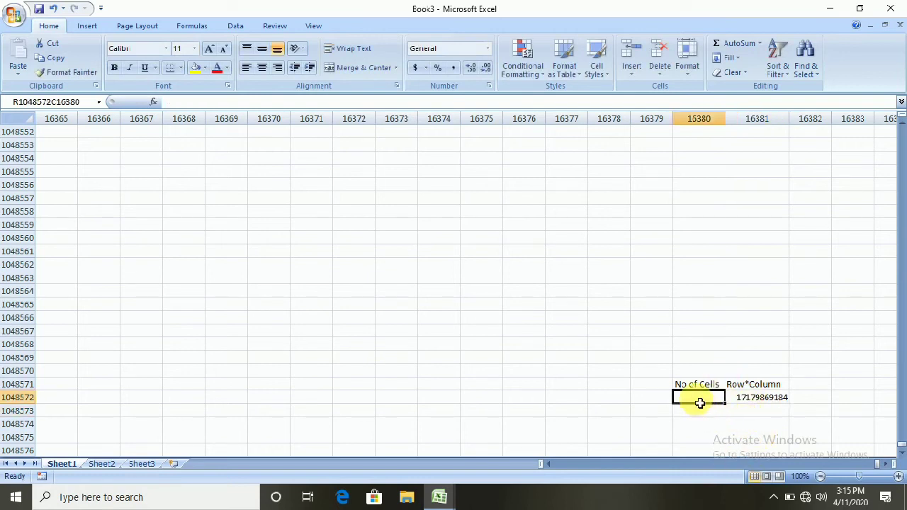
click(779, 426)
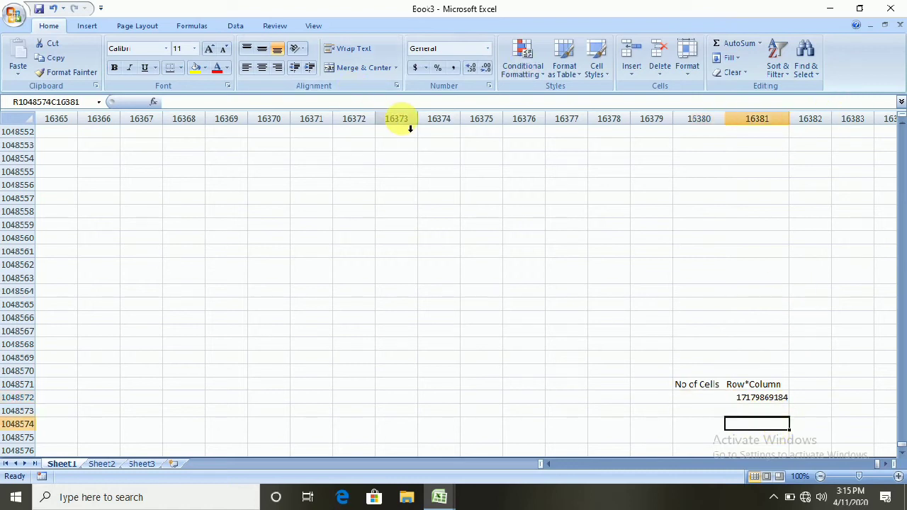
- Turn off R1C1 reference style in the Formulas options so columns show letters
right_click(351, 29)
click(413, 38)
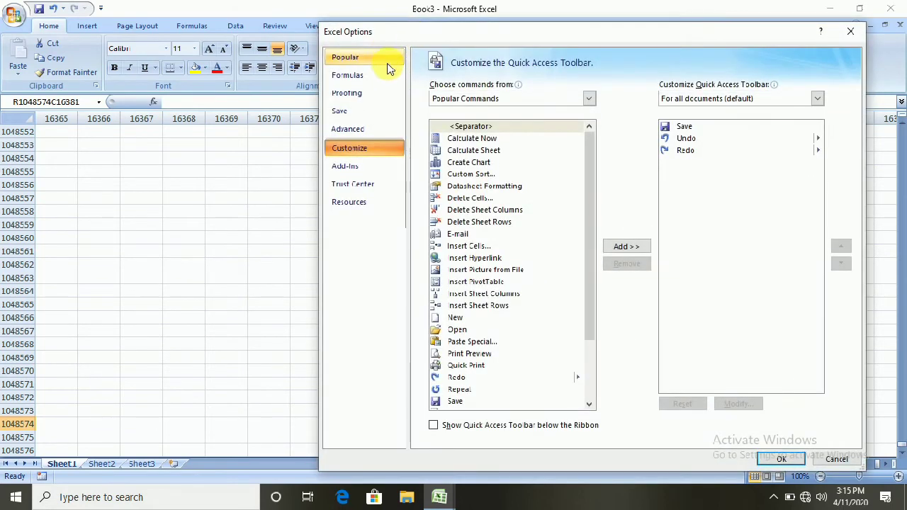
click(855, 33)
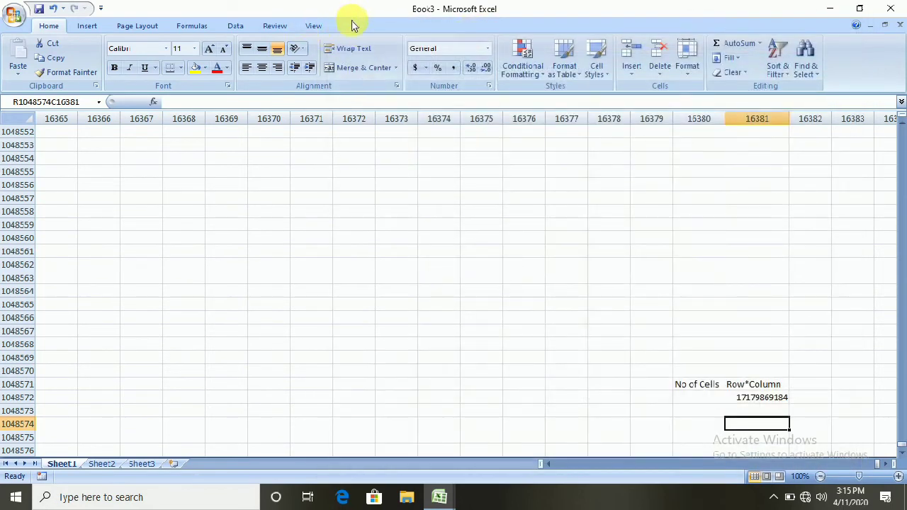
right_click(354, 27)
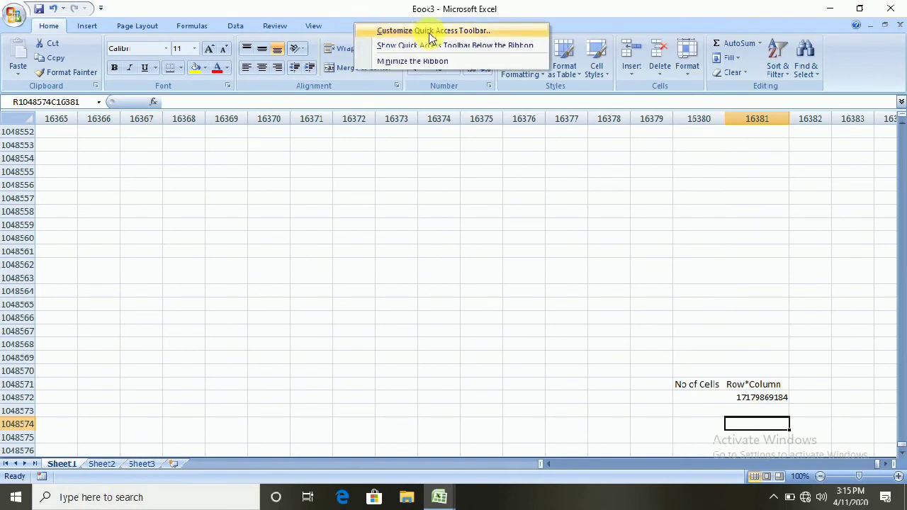
click(481, 35)
click(348, 75)
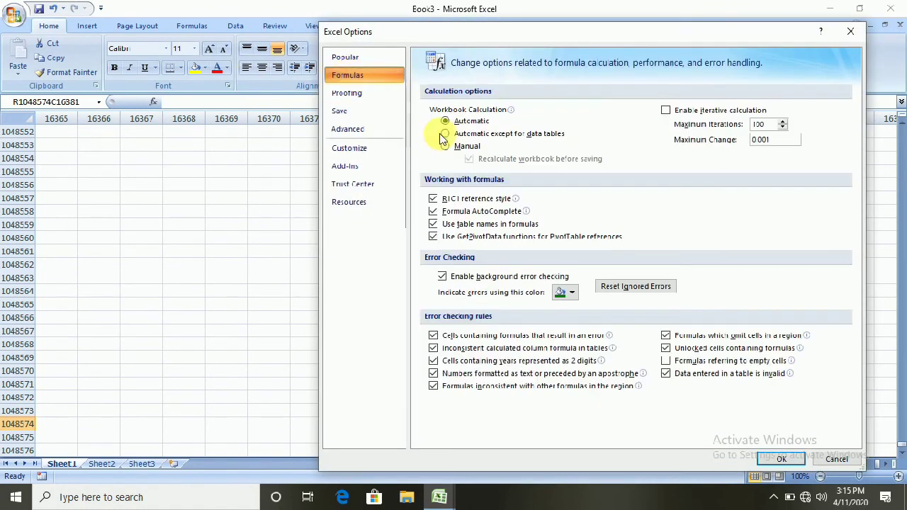
click(462, 198)
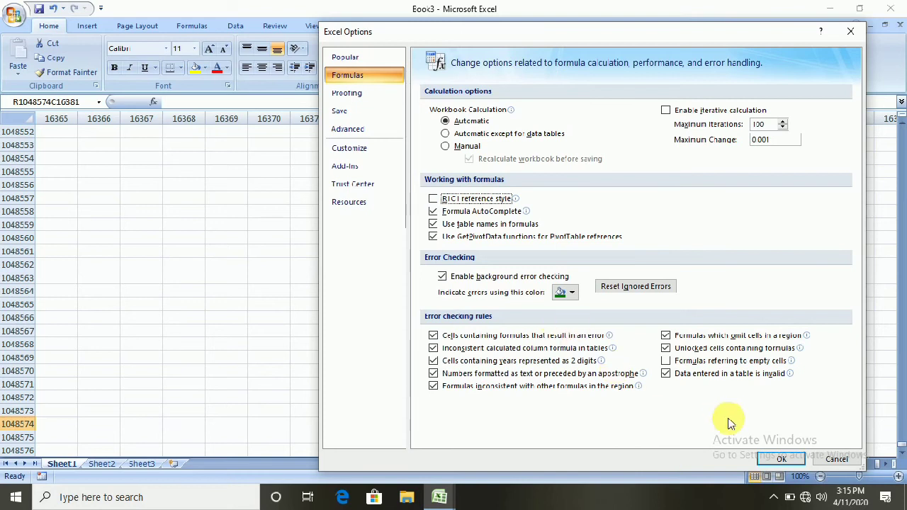
click(779, 461)
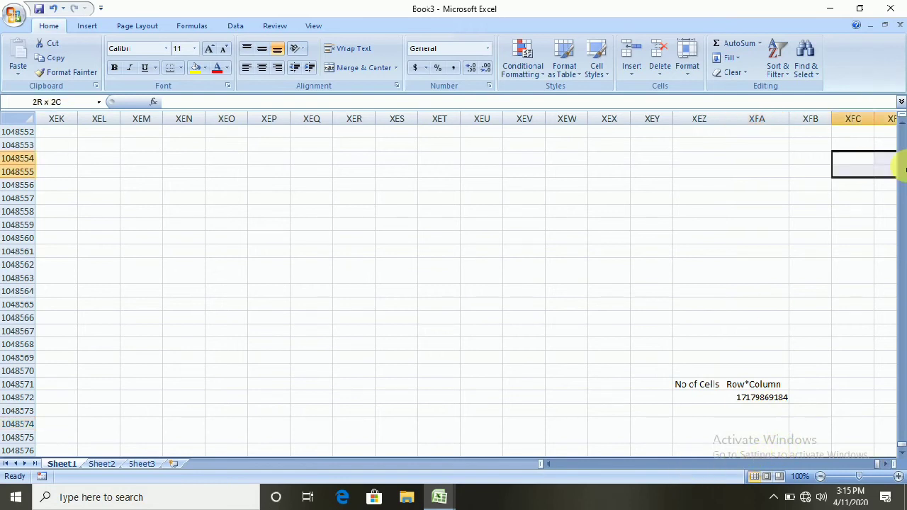
- Clear the No of Cells and Row*Column labels and result from the sheet
drag(869, 159, 894, 174)
key(Right)
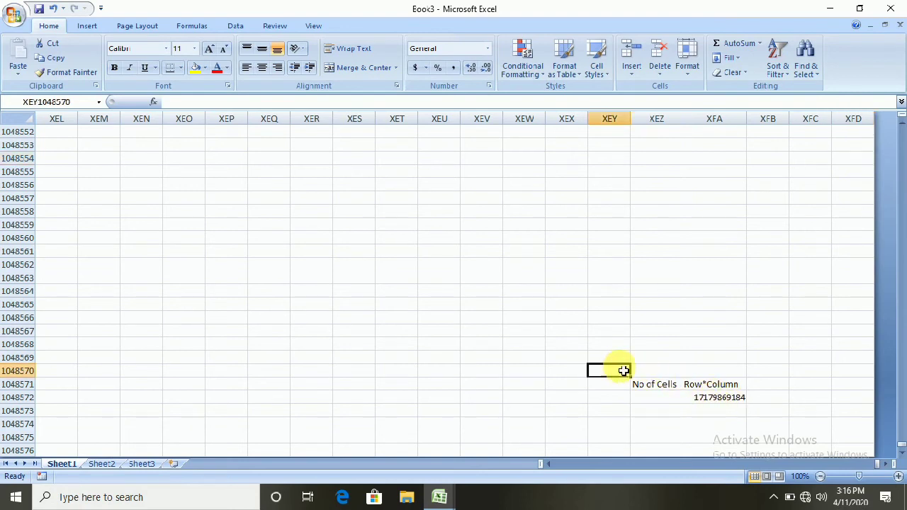
drag(621, 371, 798, 430)
key(Delete)
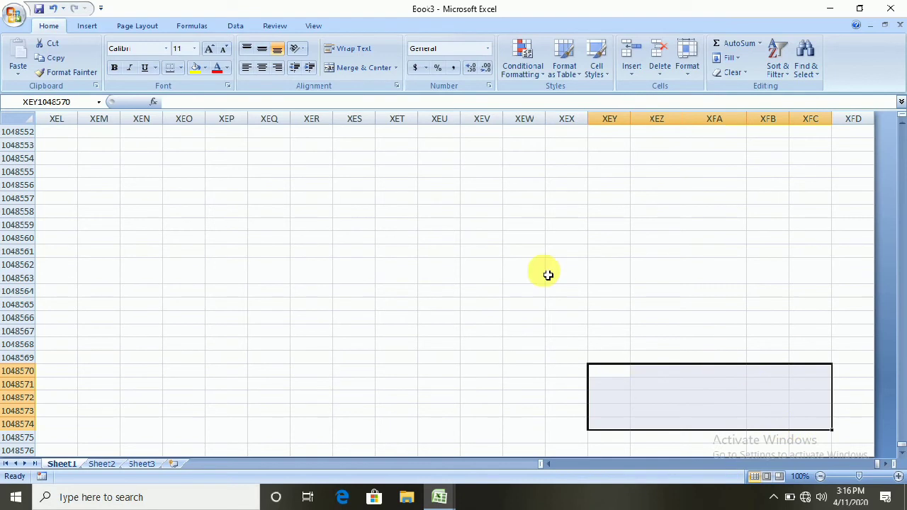
- Reopen the Formulas options page to check the setting and close it unchanged
drag(525, 278, 525, 252)
right_click(353, 27)
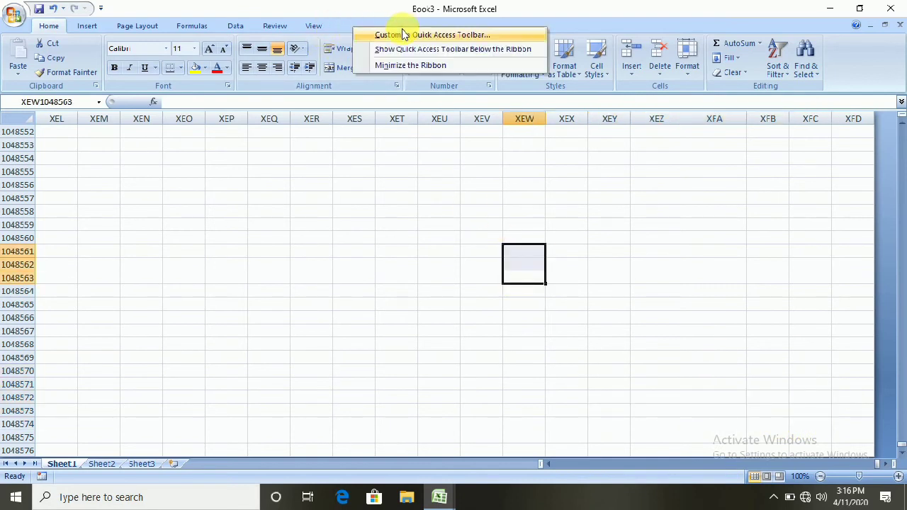
click(405, 34)
click(348, 76)
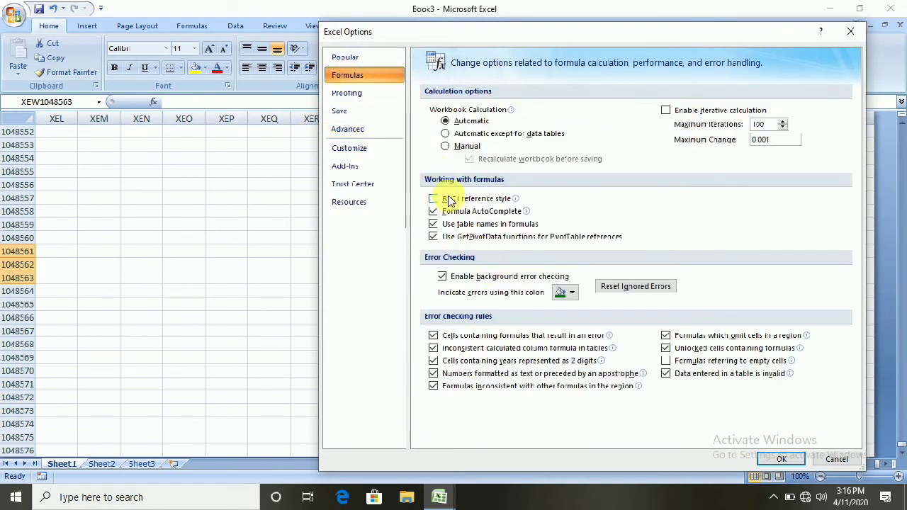
mouse_move(486, 205)
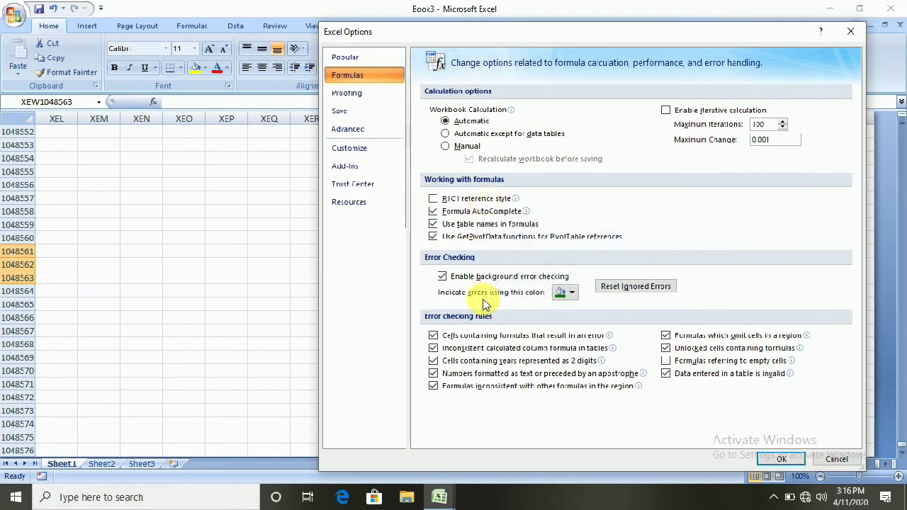
mouse_move(490, 221)
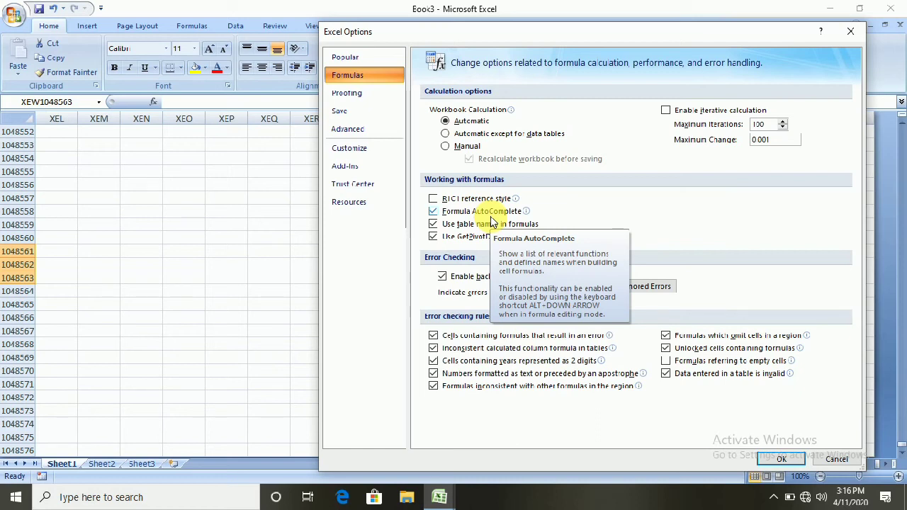
key(Escape)
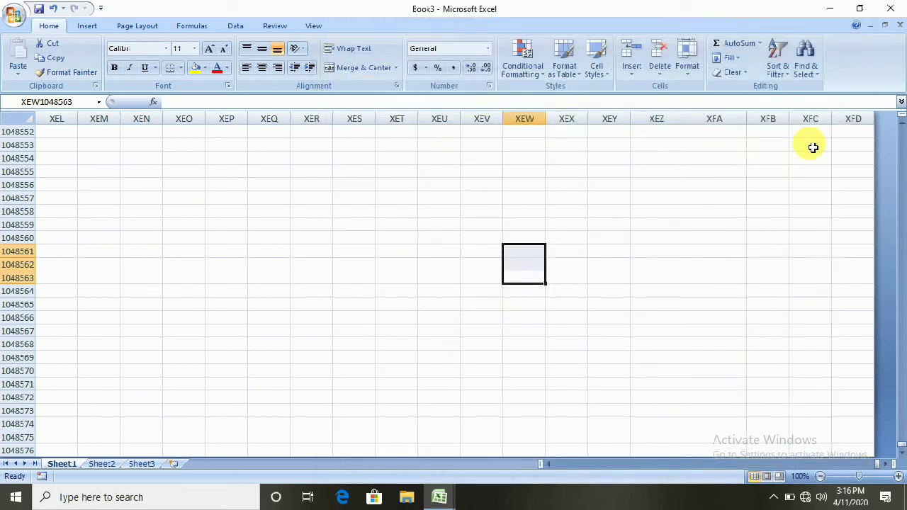
key(Home)
key(ctrl+Home)
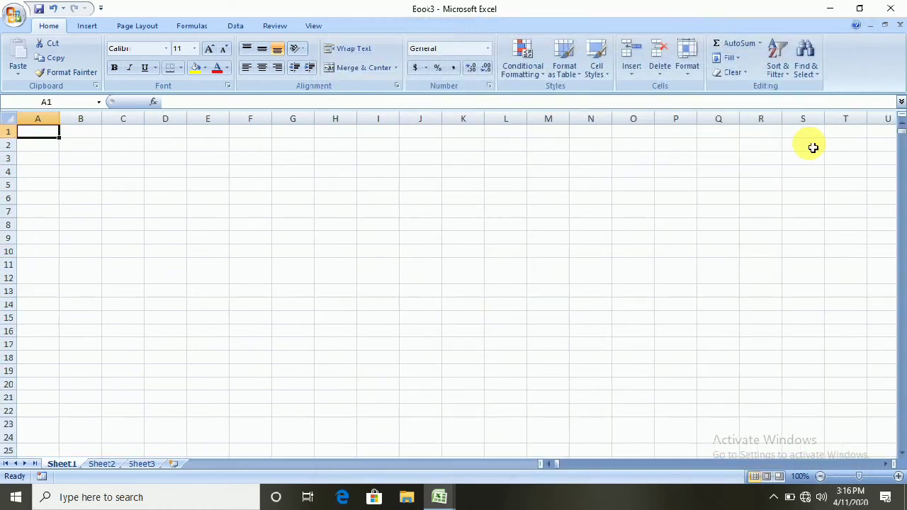
text(=suj)
key(BackSpace)
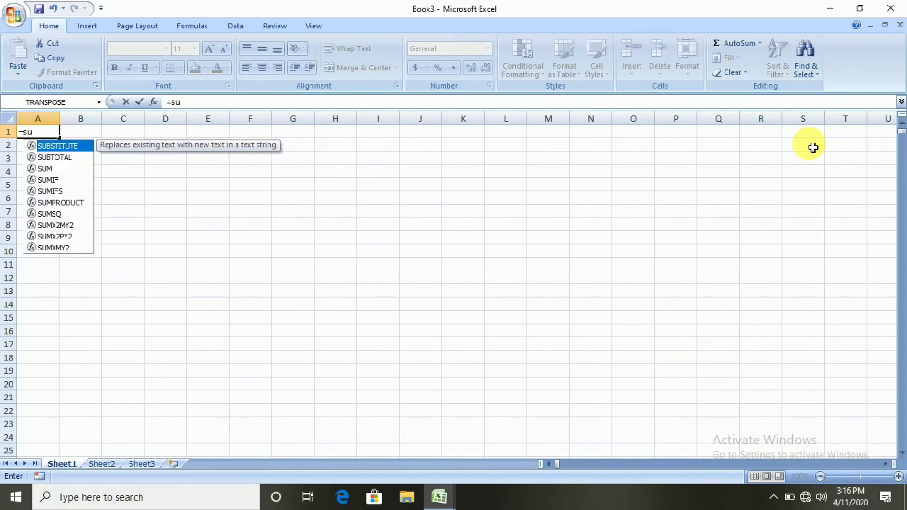
text(m)
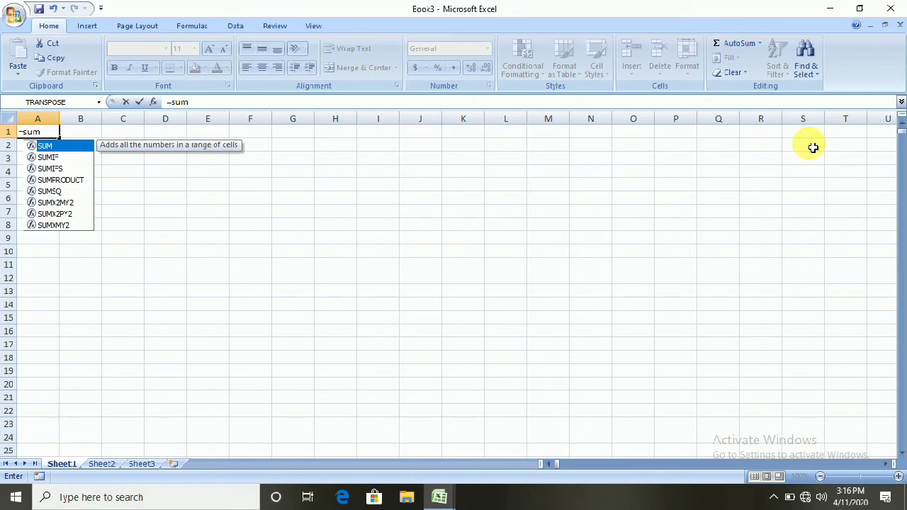
key(Tab)
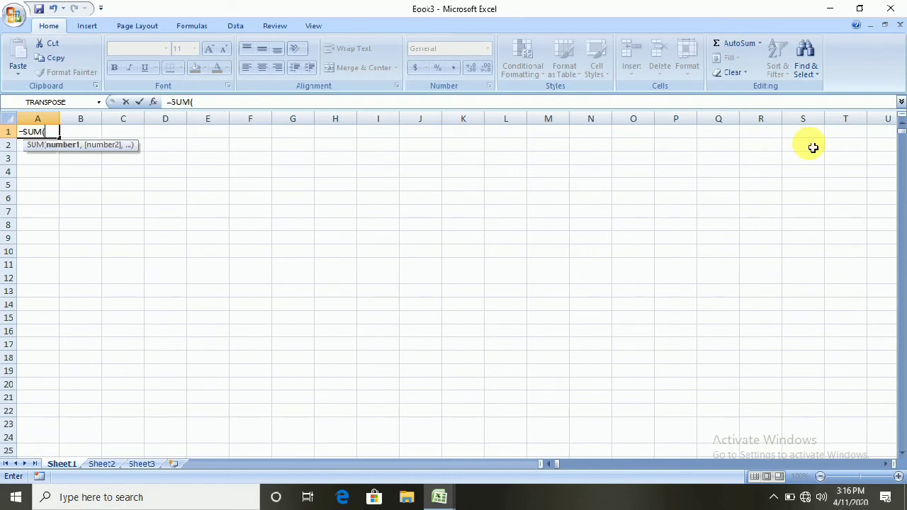
key(BackSpace)
key(BackSpace)
key(BackSpace)
key(BackSpace)
key(BackSpace)
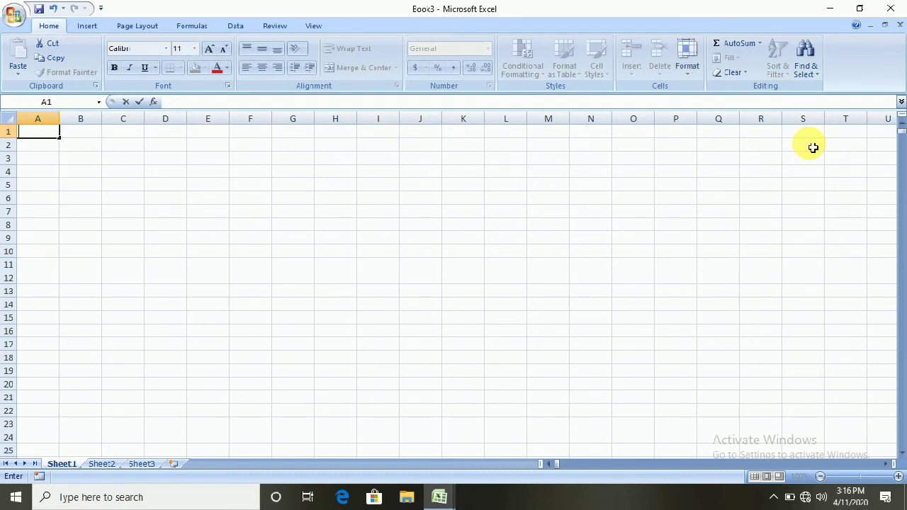
drag(352, 225, 340, 158)
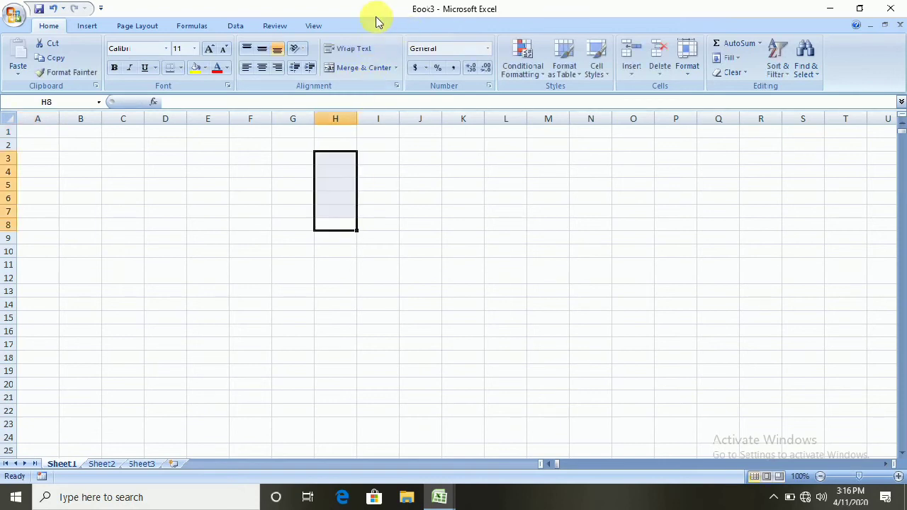
- Open Excel Options and browse the Formulas, Proofing, Save and Advanced pages
right_click(355, 23)
click(397, 25)
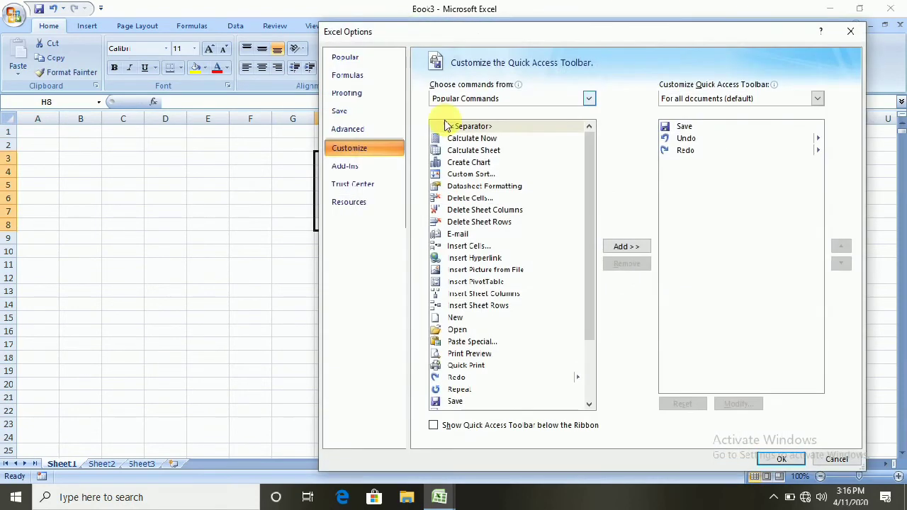
click(373, 79)
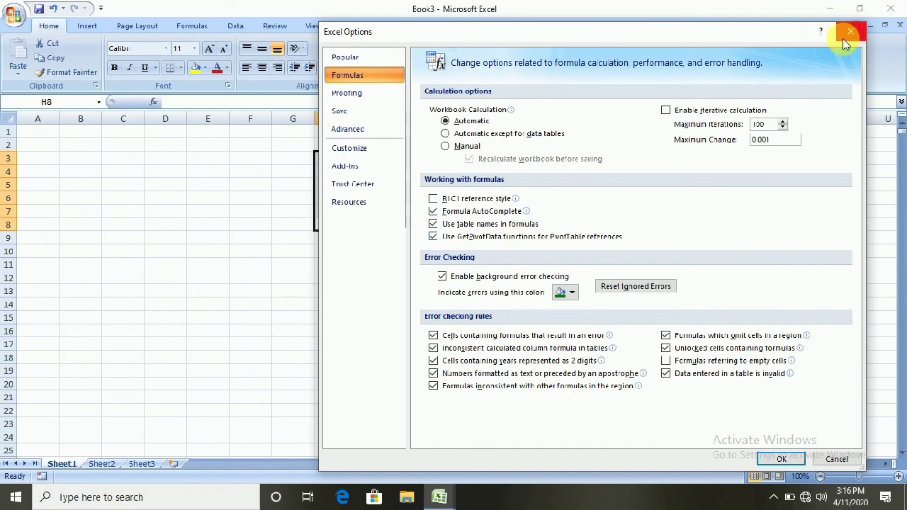
click(355, 97)
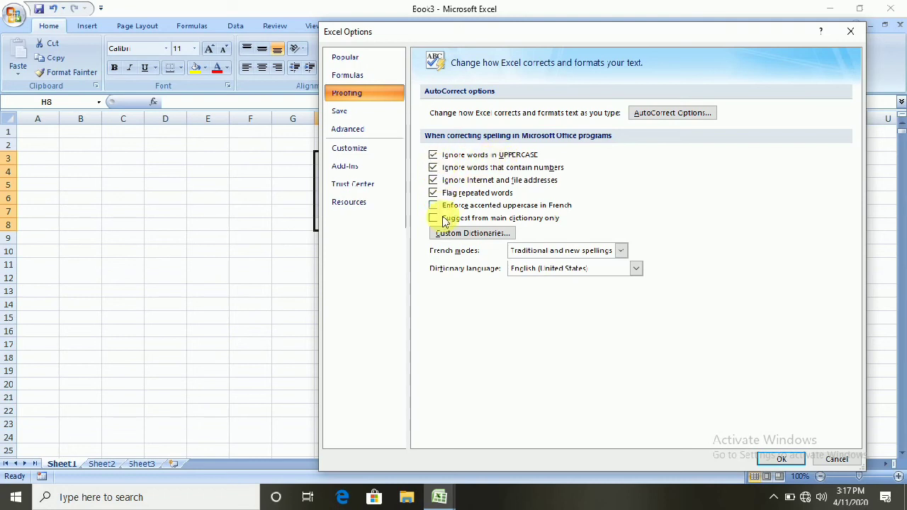
click(371, 111)
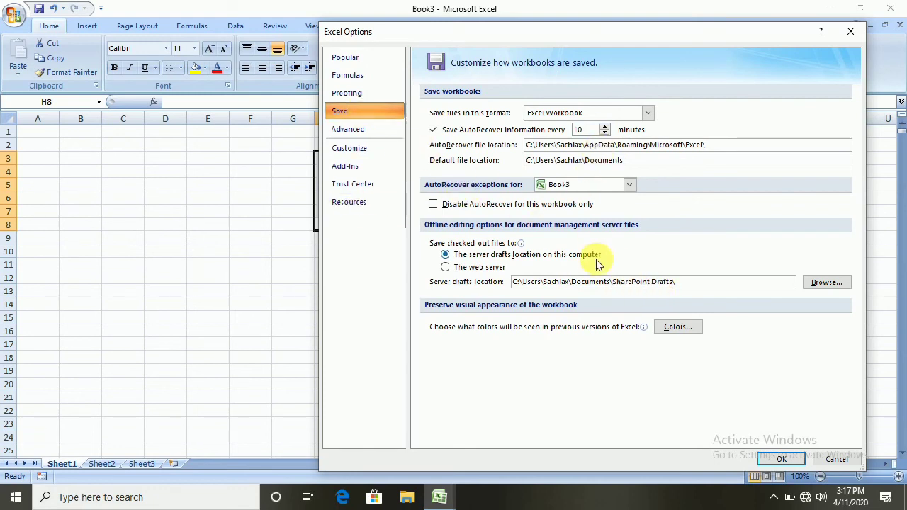
click(348, 131)
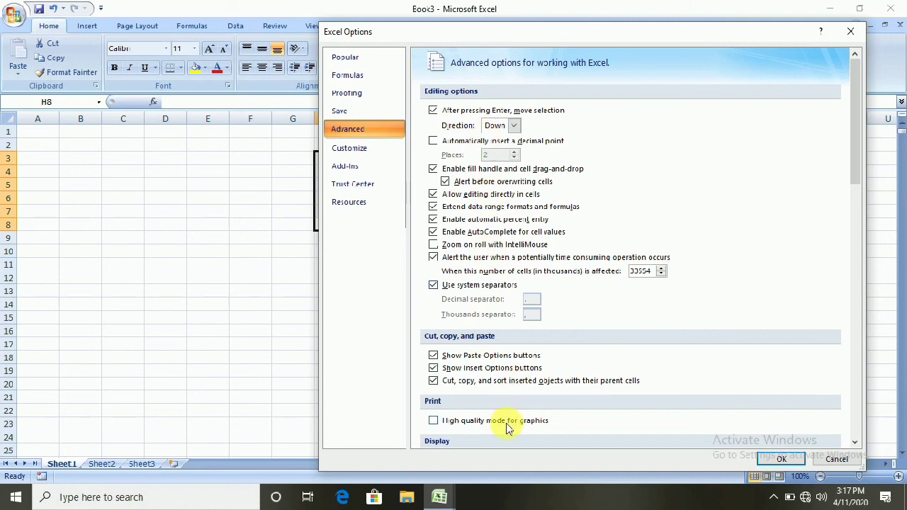
- Browse Resources, Trust Center and Add-ins, ending on the Quick Access Toolbar Customize page
click(353, 148)
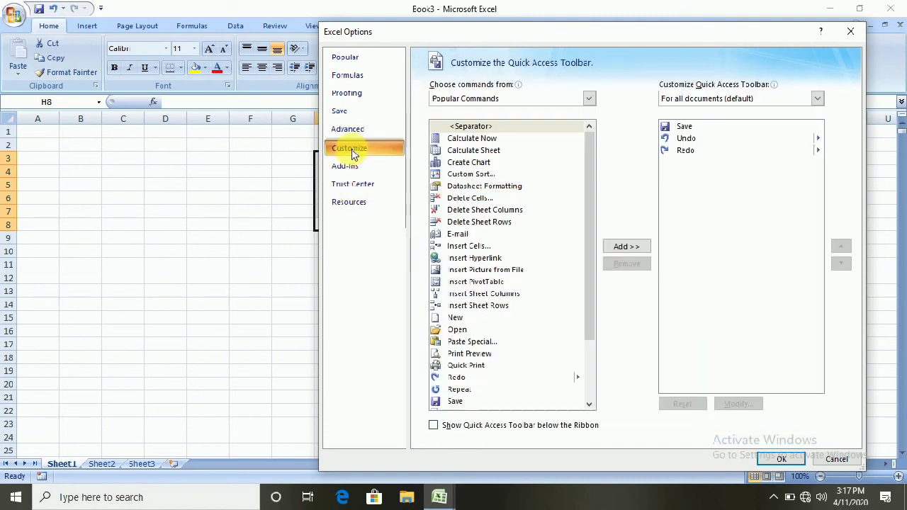
click(353, 203)
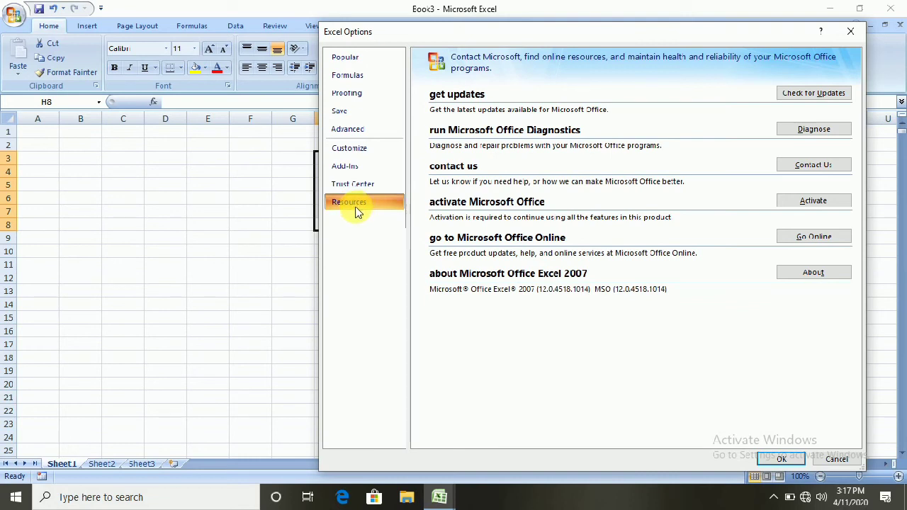
click(352, 184)
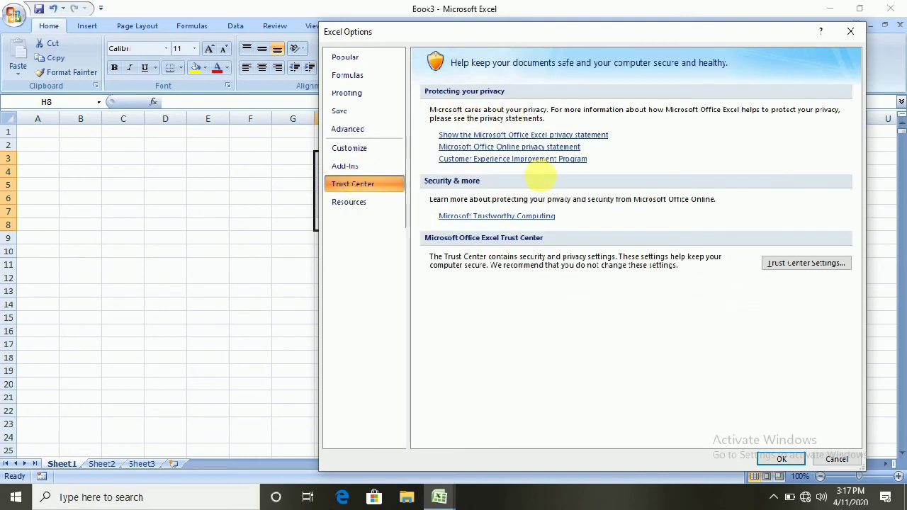
click(360, 170)
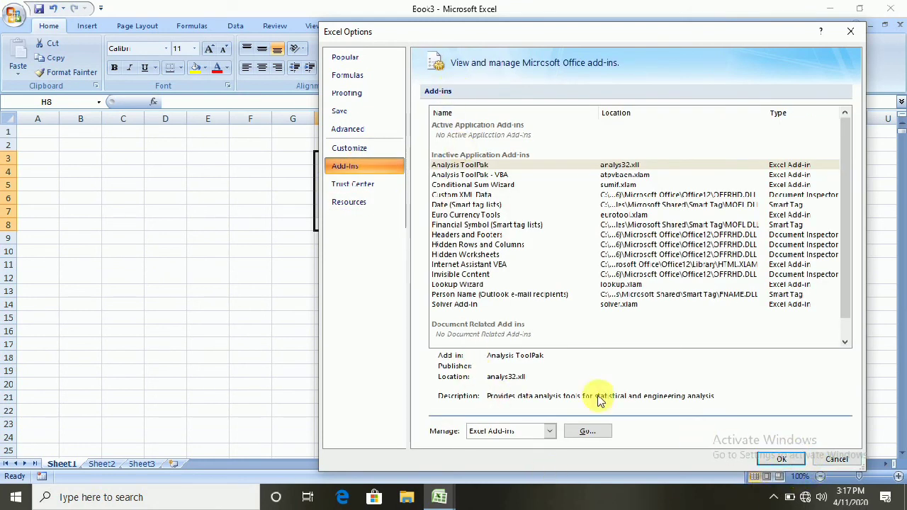
click(352, 148)
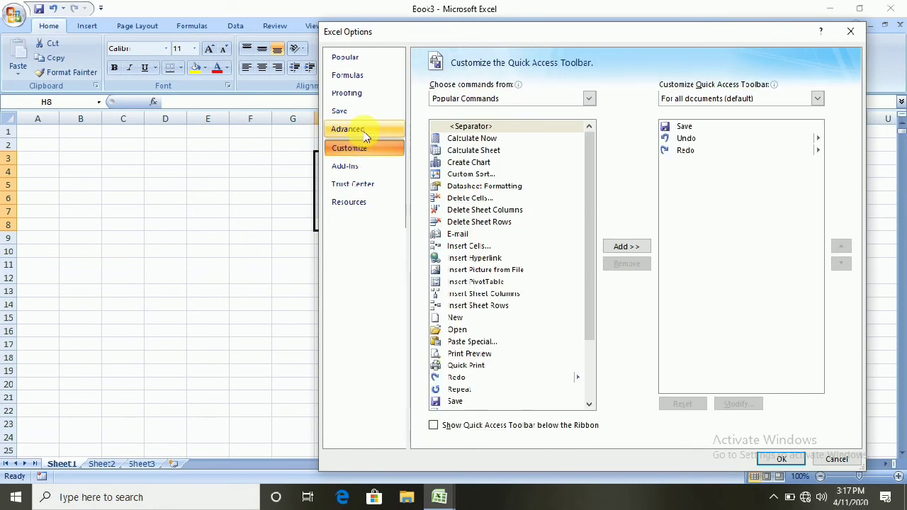
click(356, 131)
click(361, 149)
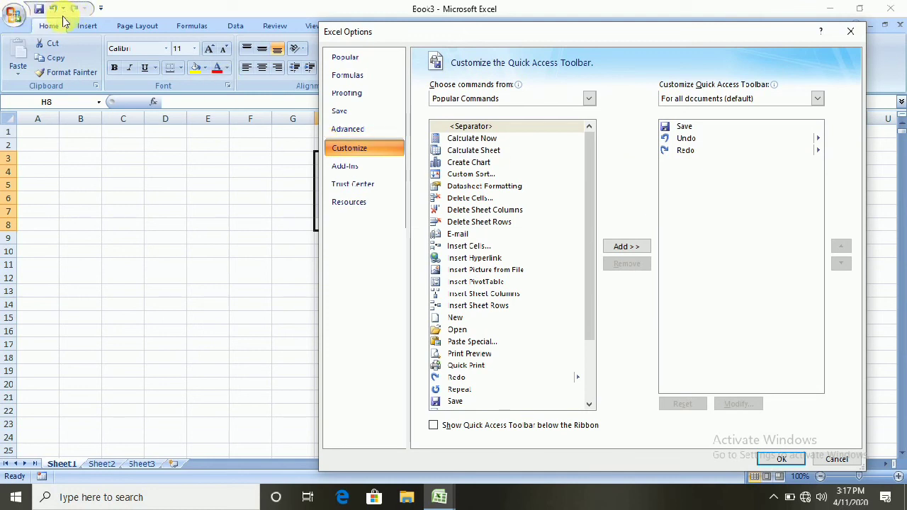
- Add Calculate Now to the Quick Access Toolbar
click(473, 138)
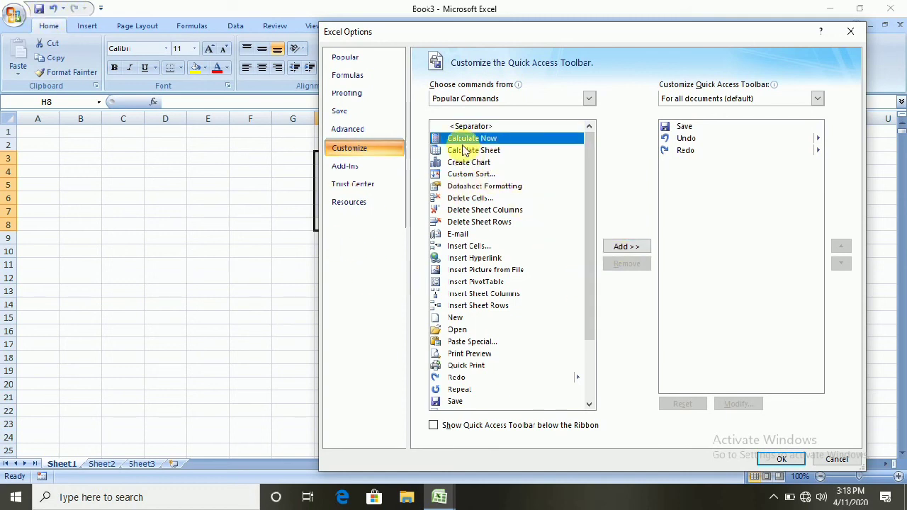
click(627, 246)
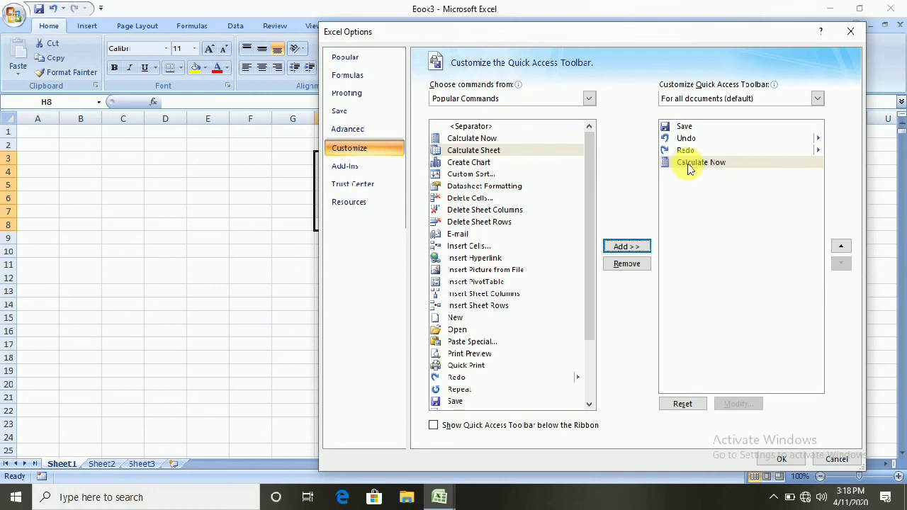
click(781, 459)
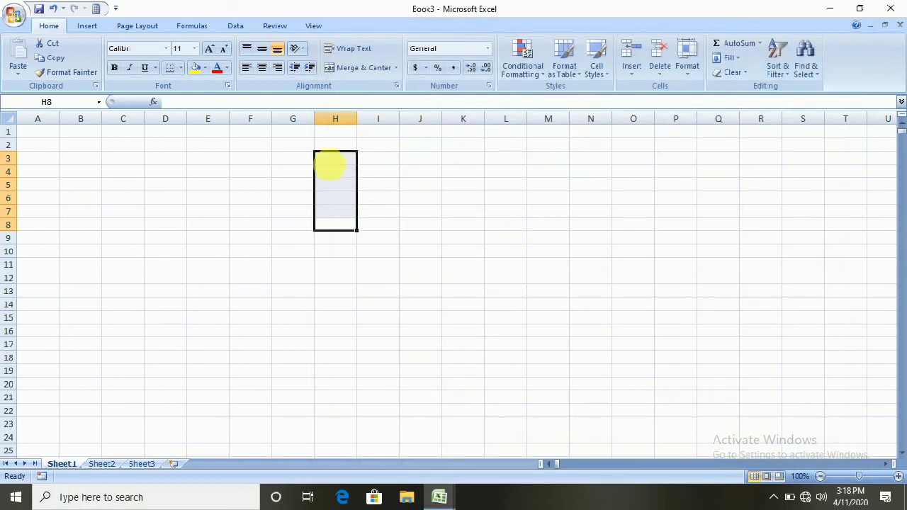
click(116, 8)
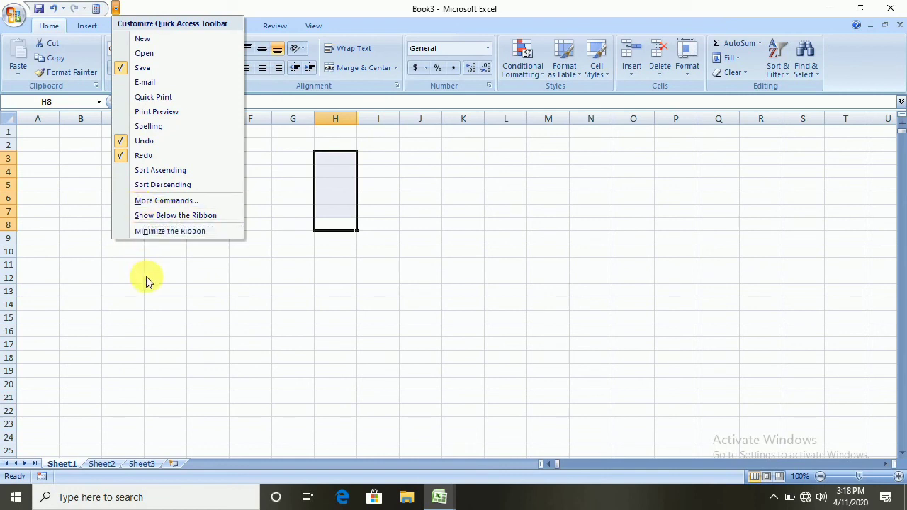
- Remove Calculate Now from the Quick Access Toolbar again, leaving Save, Undo and Redo
right_click(351, 28)
click(405, 37)
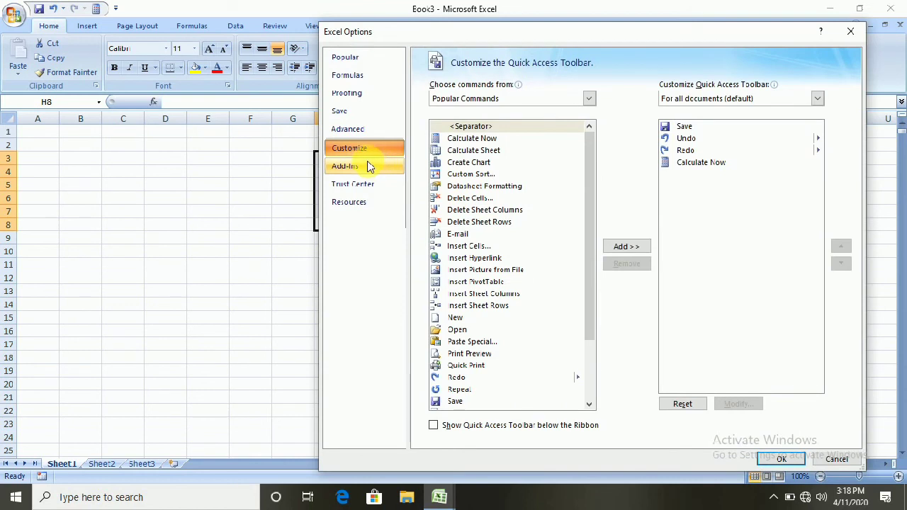
click(694, 165)
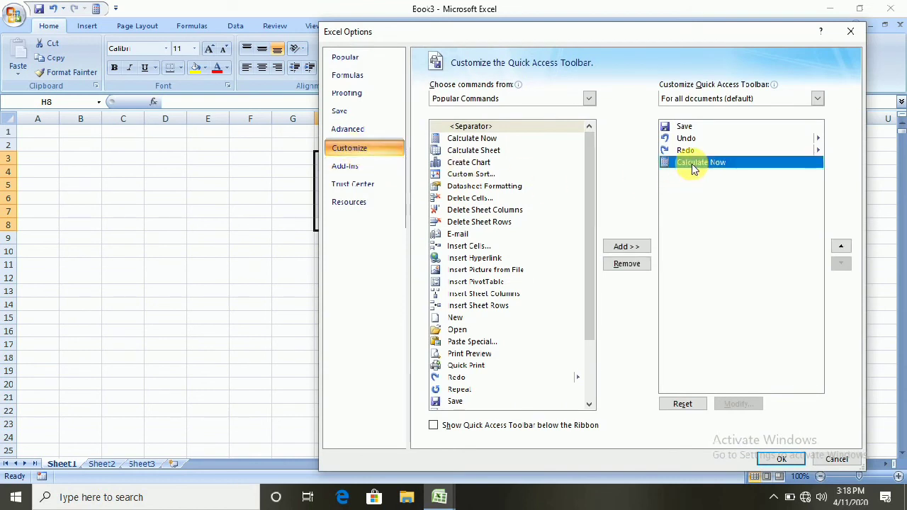
click(628, 264)
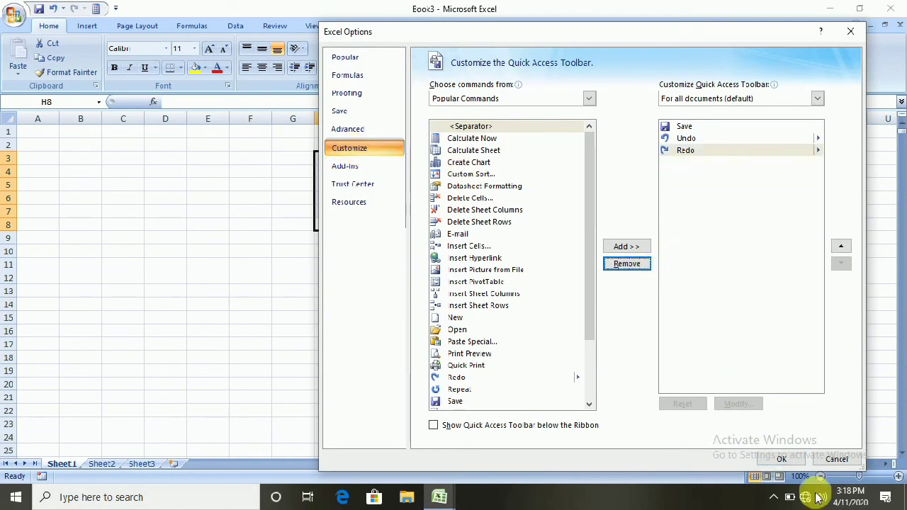
click(782, 462)
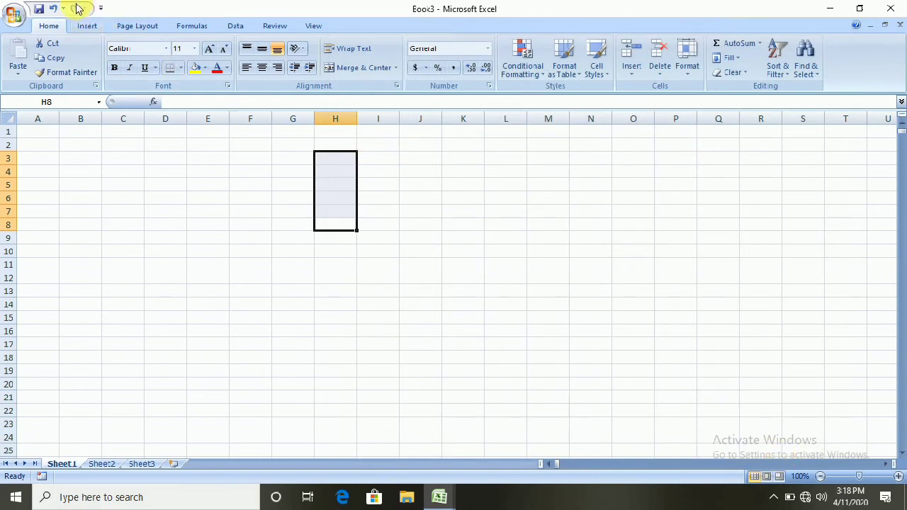
right_click(337, 27)
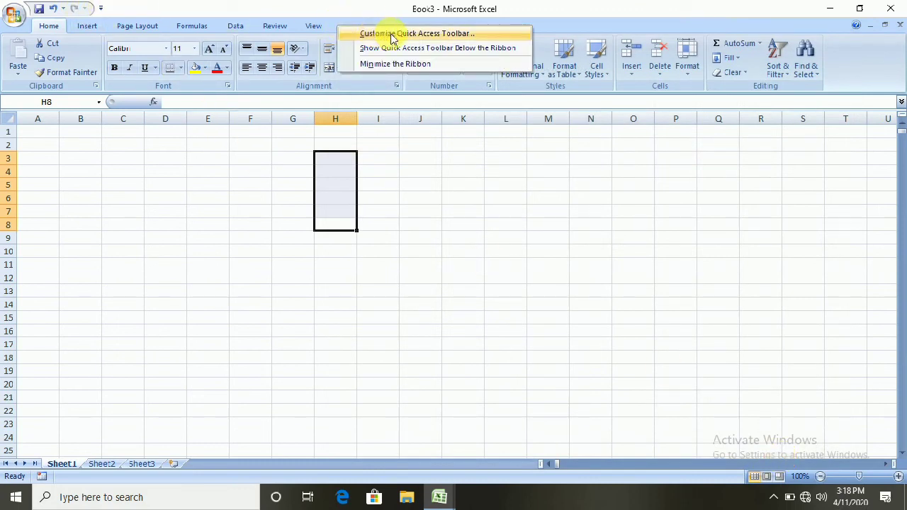
click(357, 61)
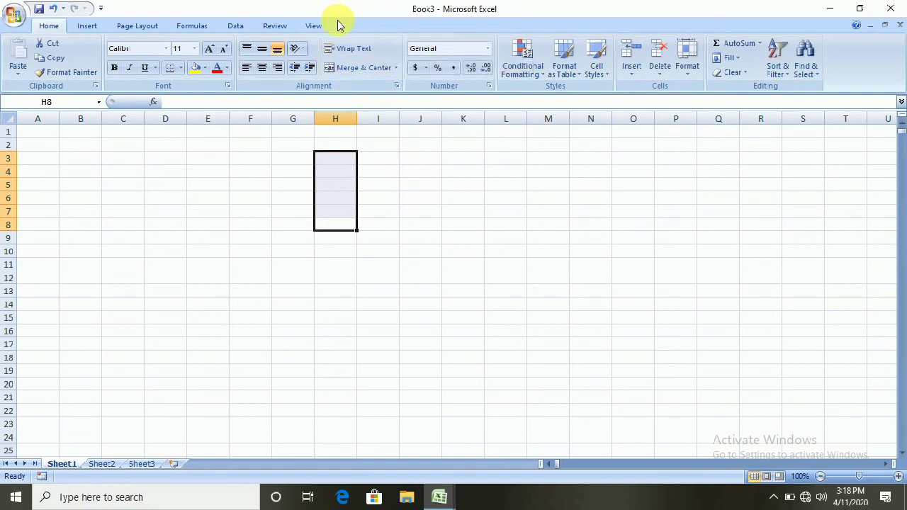
right_click(339, 31)
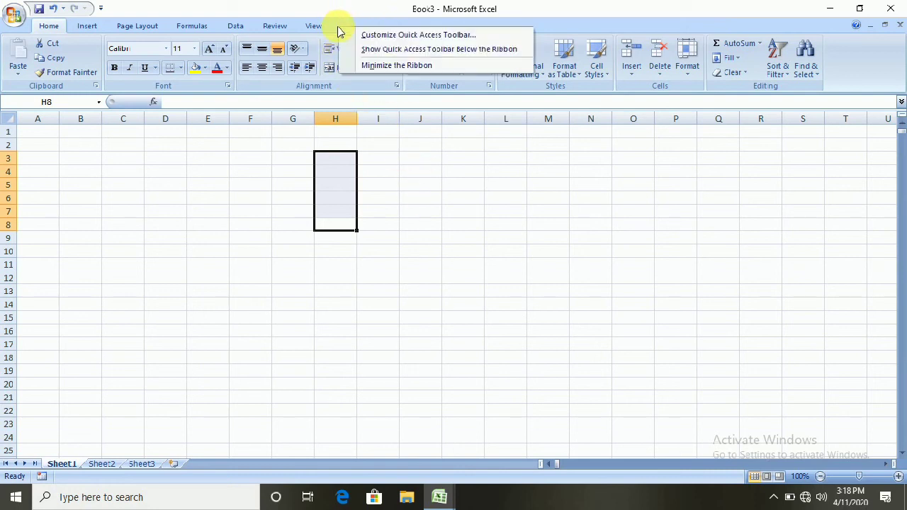
click(376, 35)
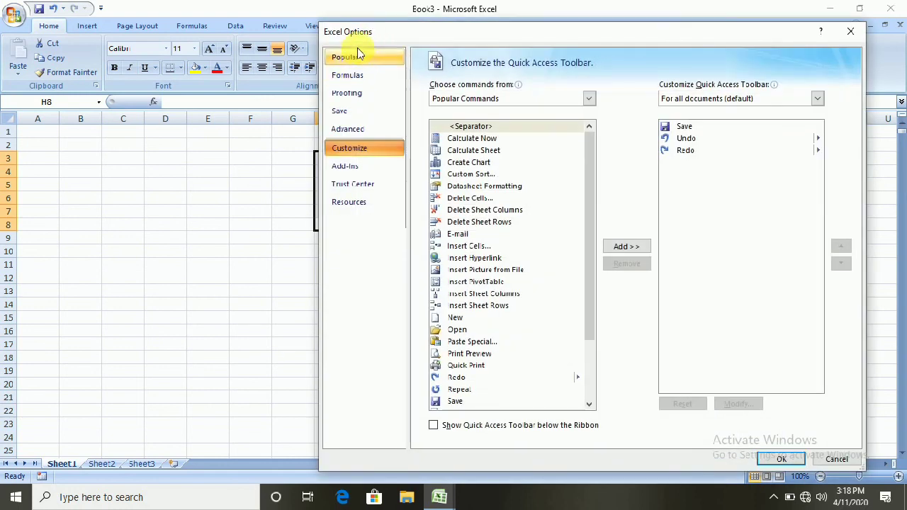
key(Down)
key(Down)
key(Down)
click(349, 172)
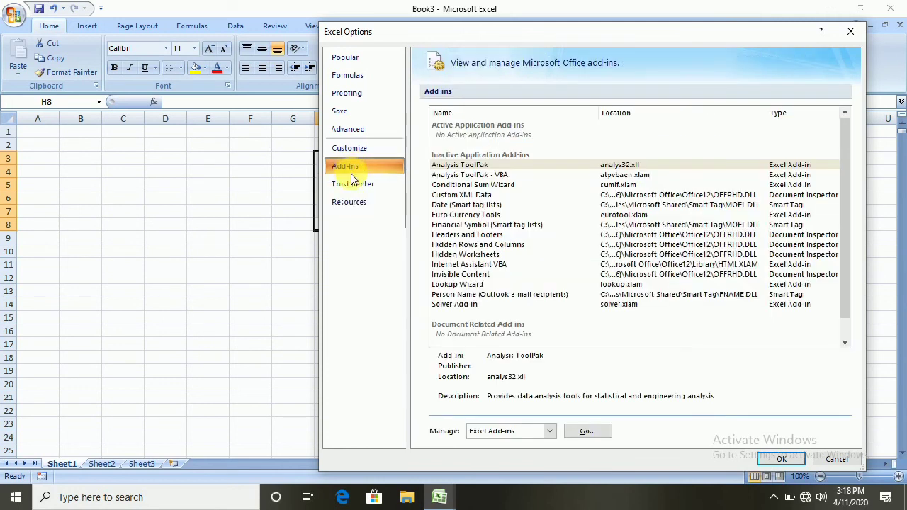
click(353, 187)
click(354, 202)
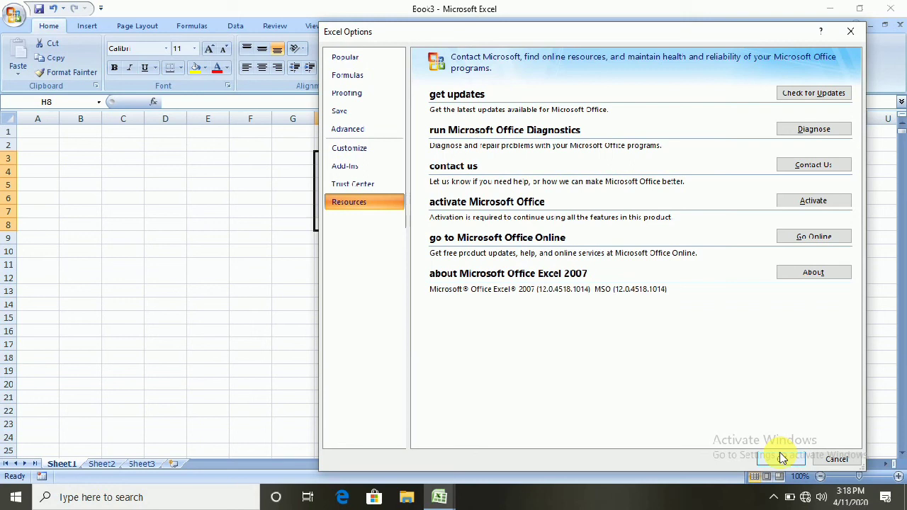
click(781, 458)
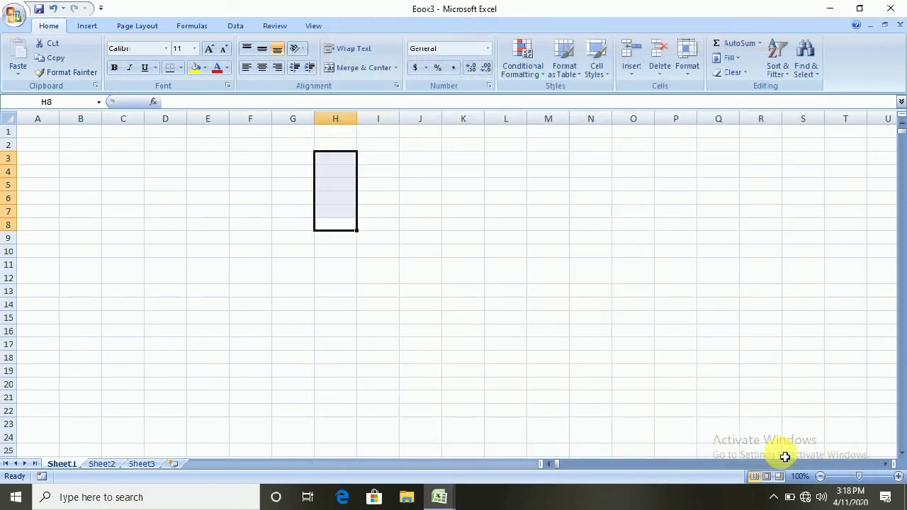
click(891, 8)
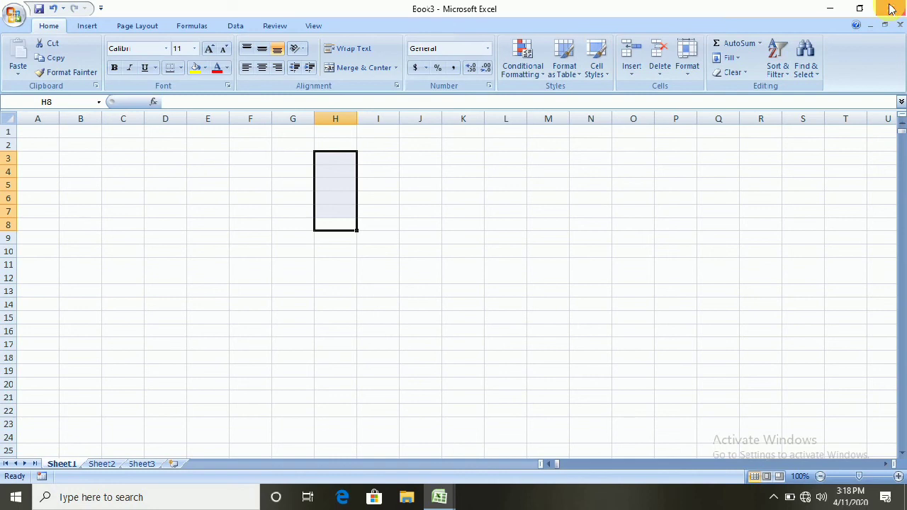
- Close Book3 and All Excel Sheet without saving, exiting Excel
click(455, 282)
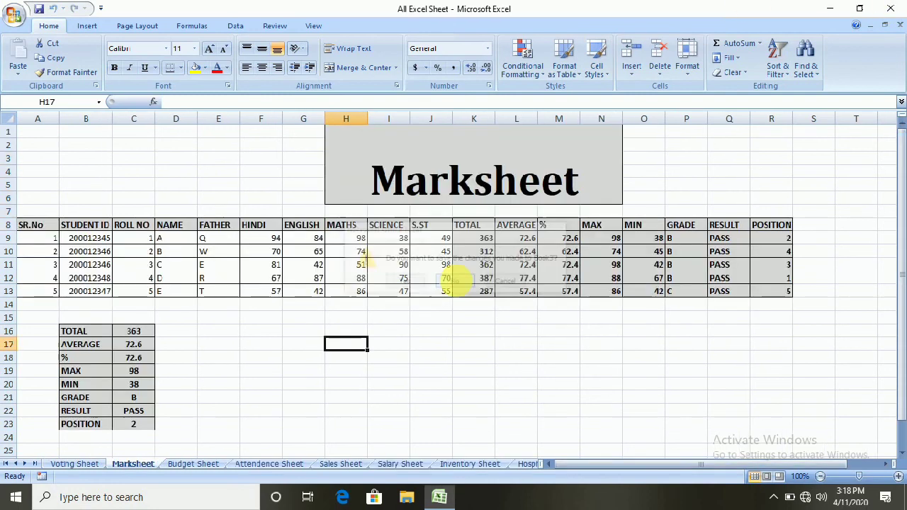
click(891, 8)
click(455, 283)
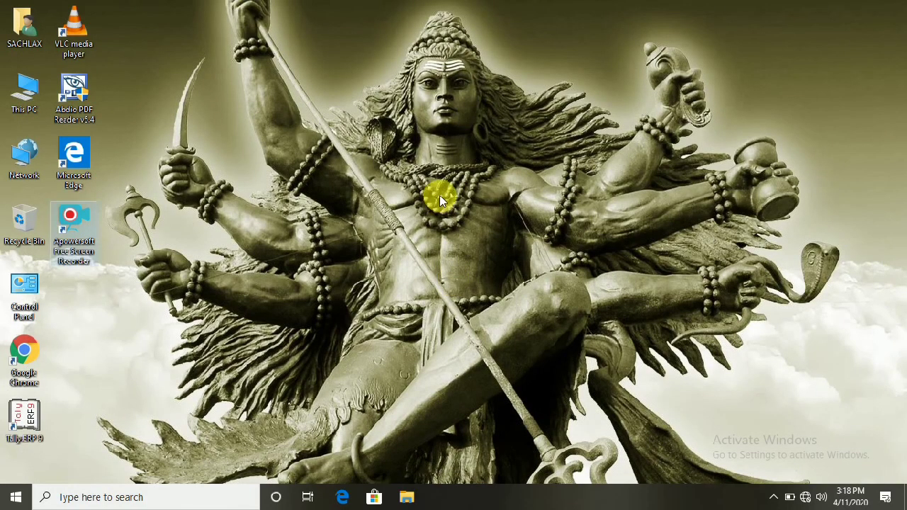
- Refresh the Windows desktop from its shortcut menu
right_click(440, 198)
mouse_move(492, 205)
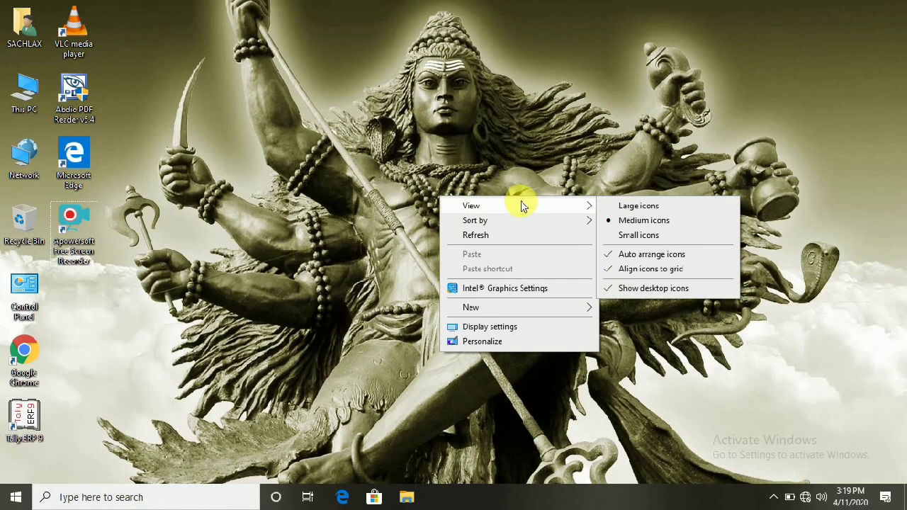
click(504, 236)
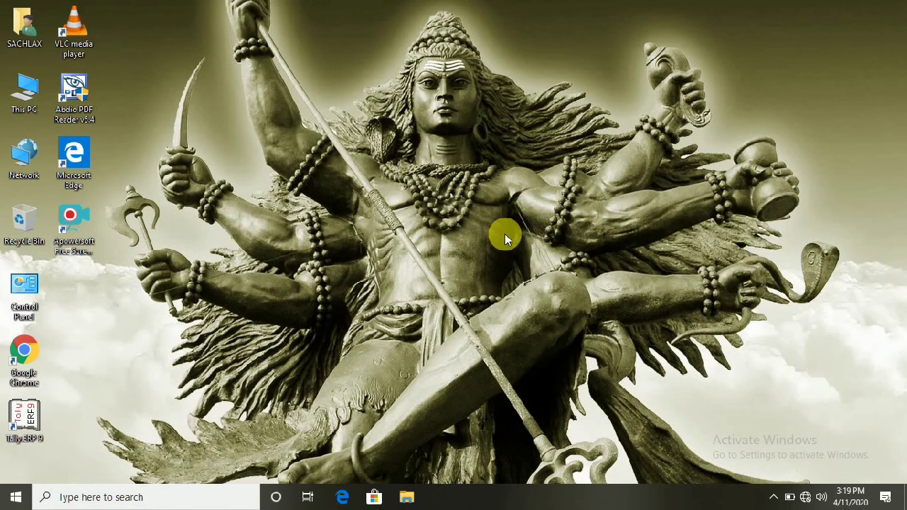